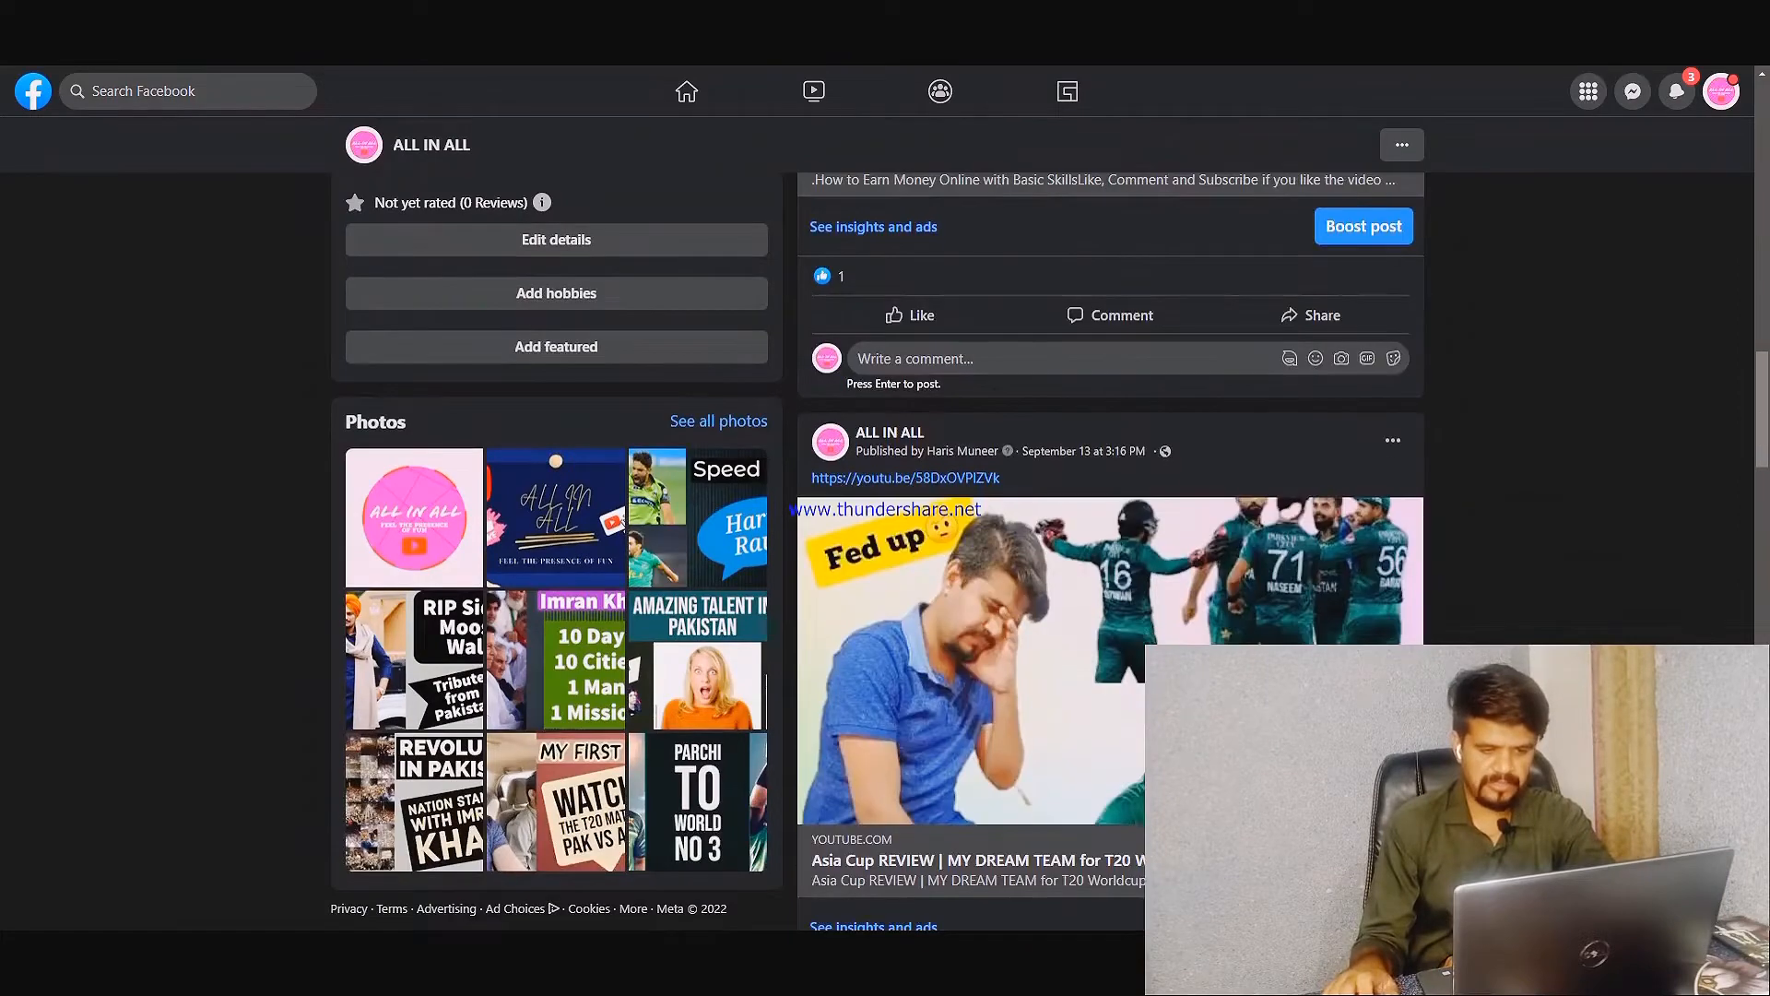
Examine the ALL IN ALL page's header, intro details, photos and recent posts
scroll(1107, 553, "up", 10)
scroll(1081, 463, "up", 10)
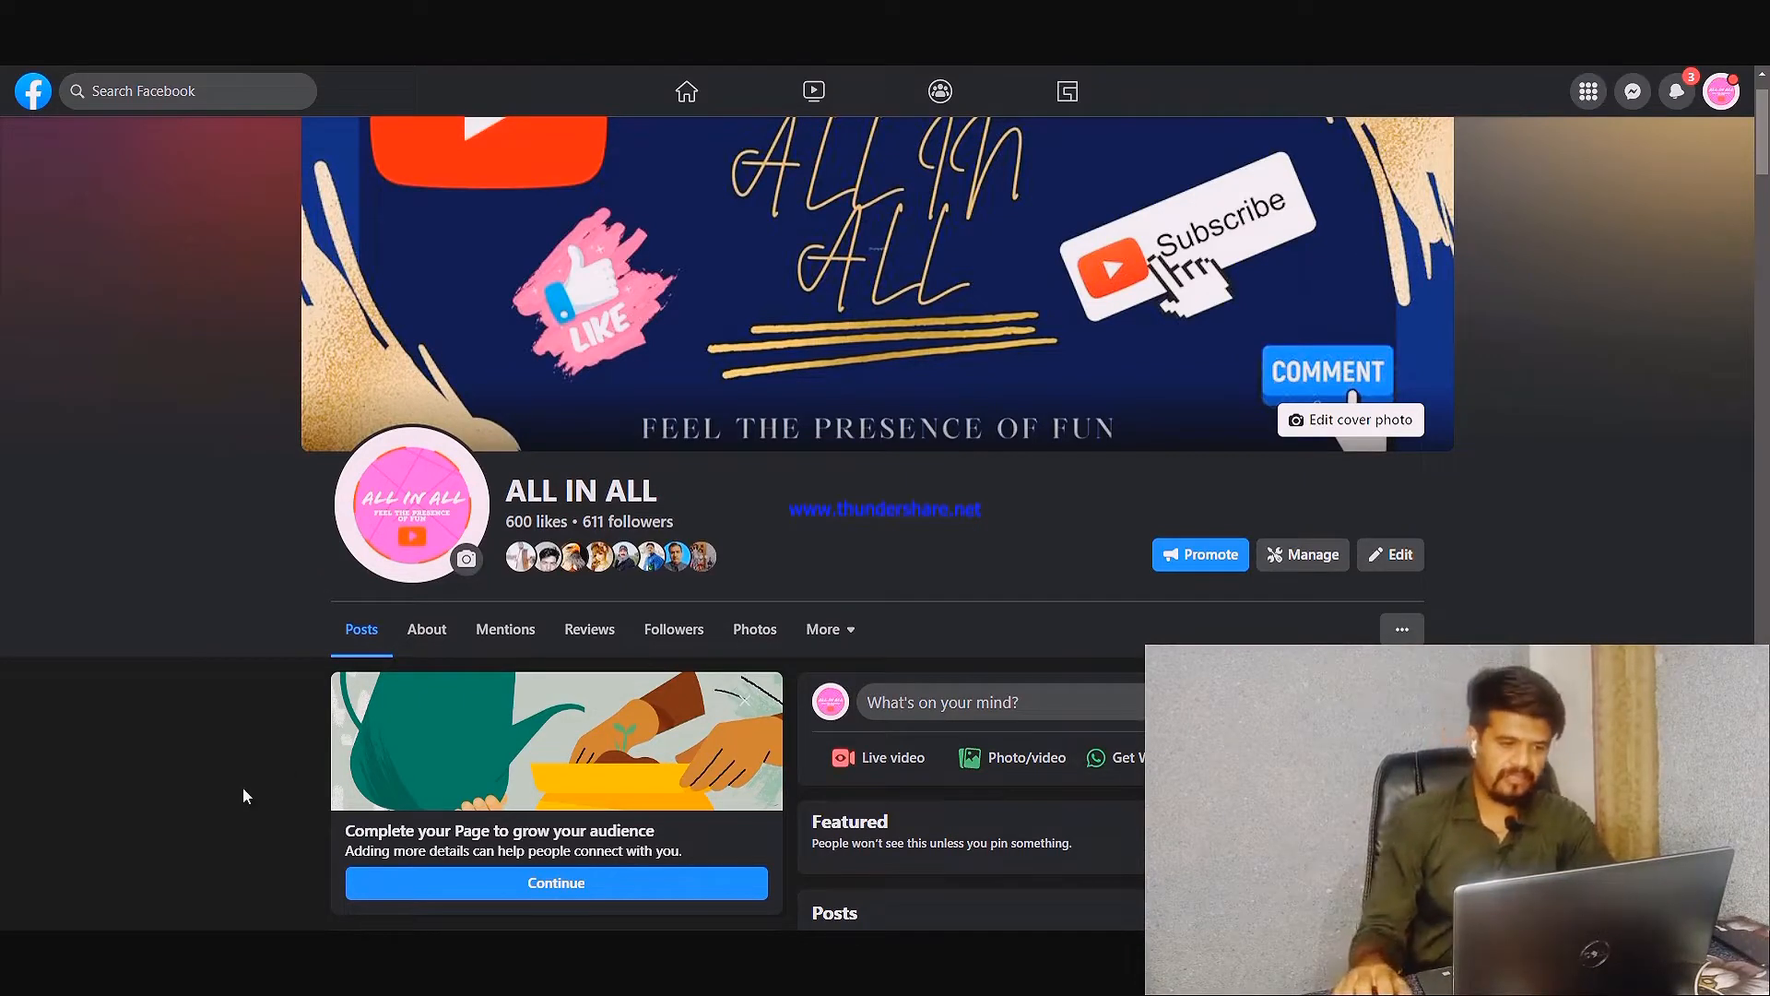
scroll(184, 590, "down", 3)
scroll(147, 553, "up", 3)
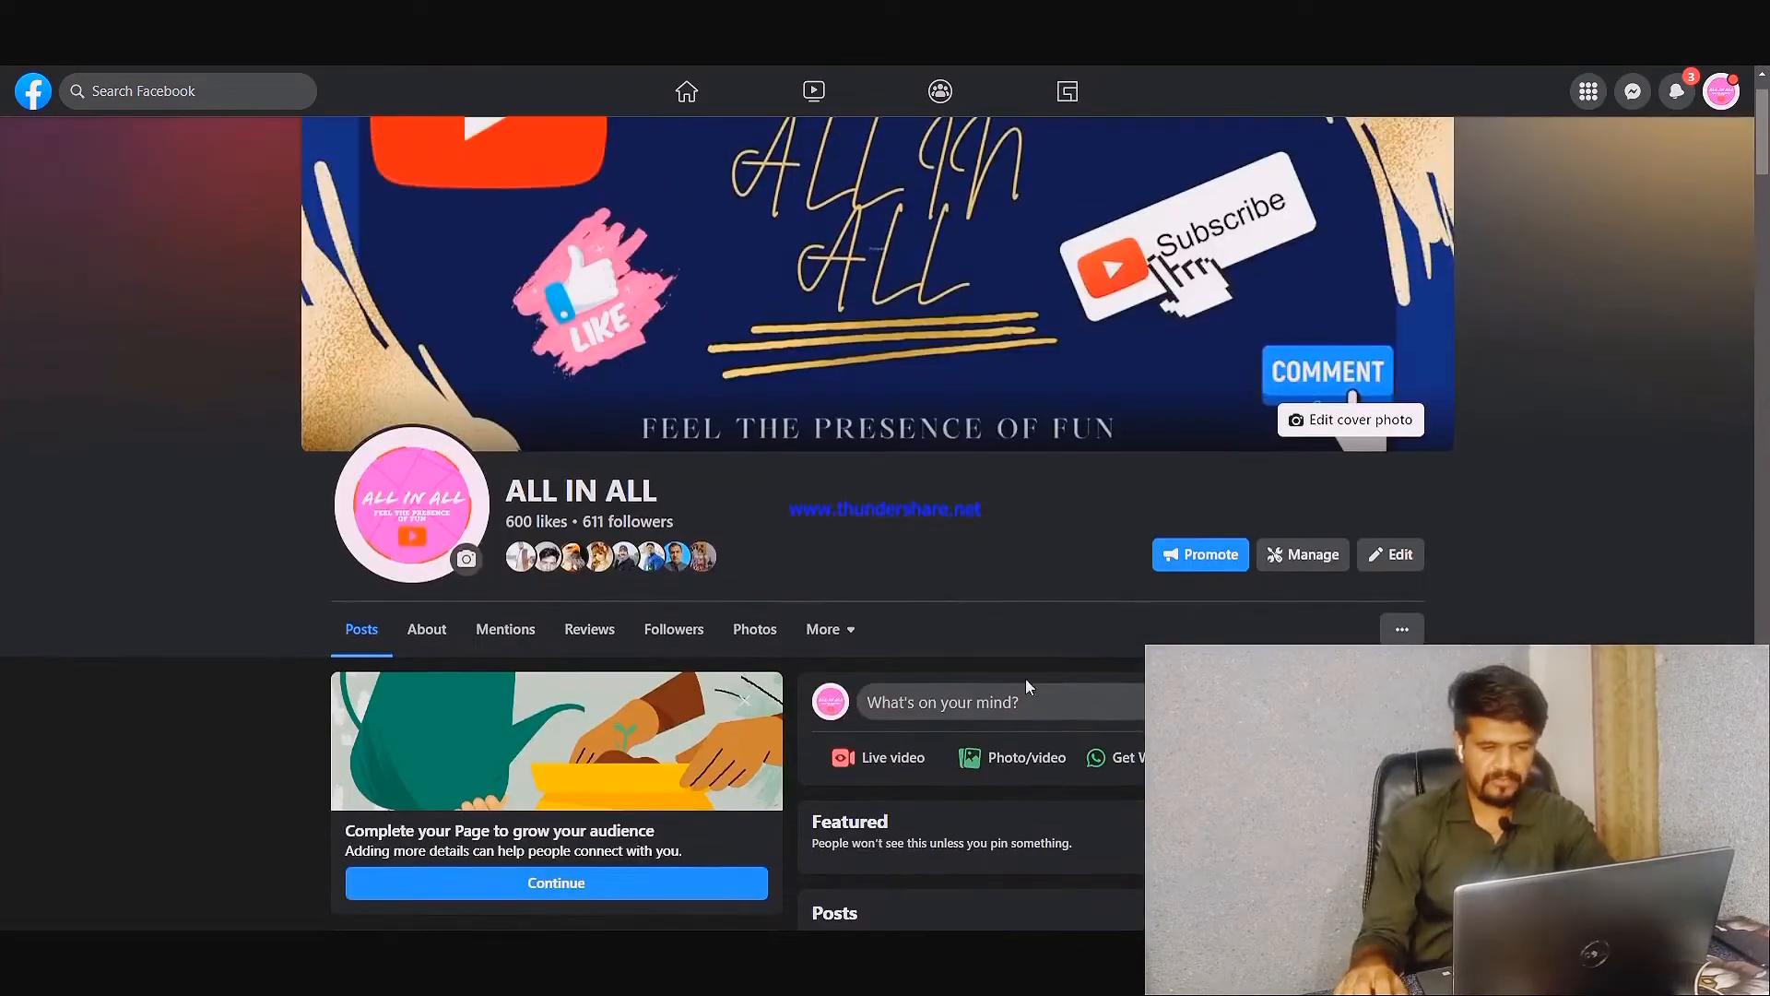
scroll(926, 522, "down", 6)
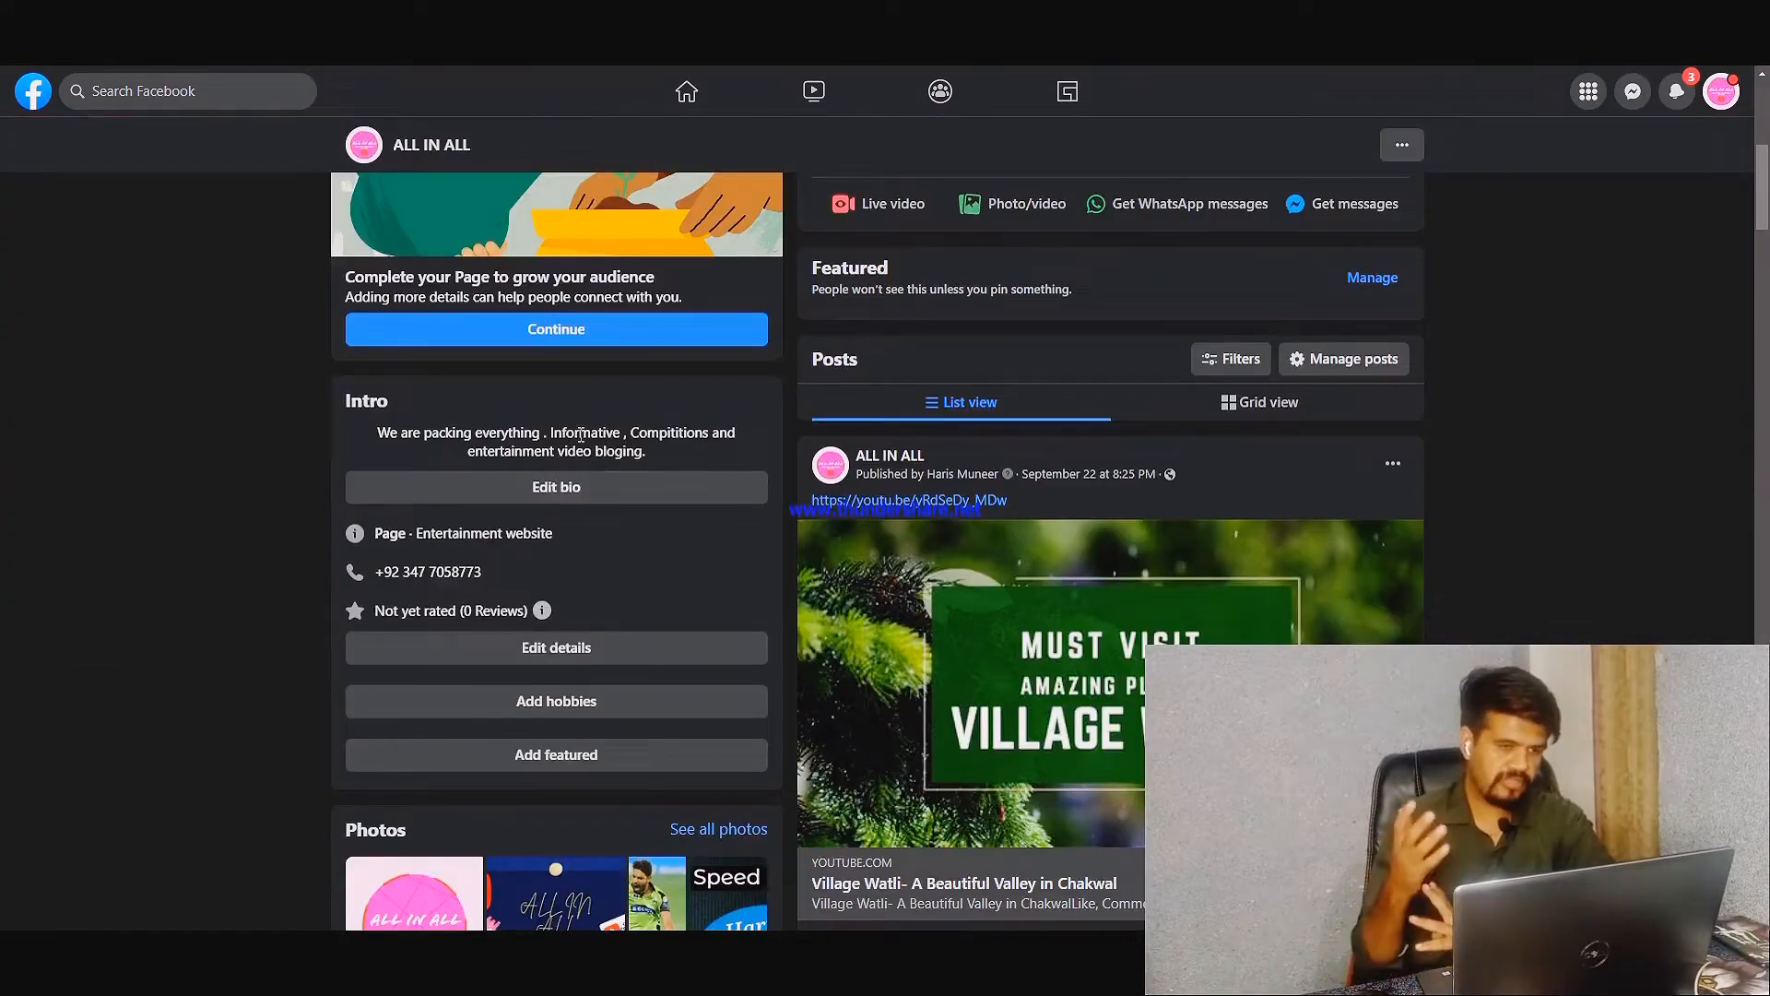
scroll(1088, 336, "down", 3)
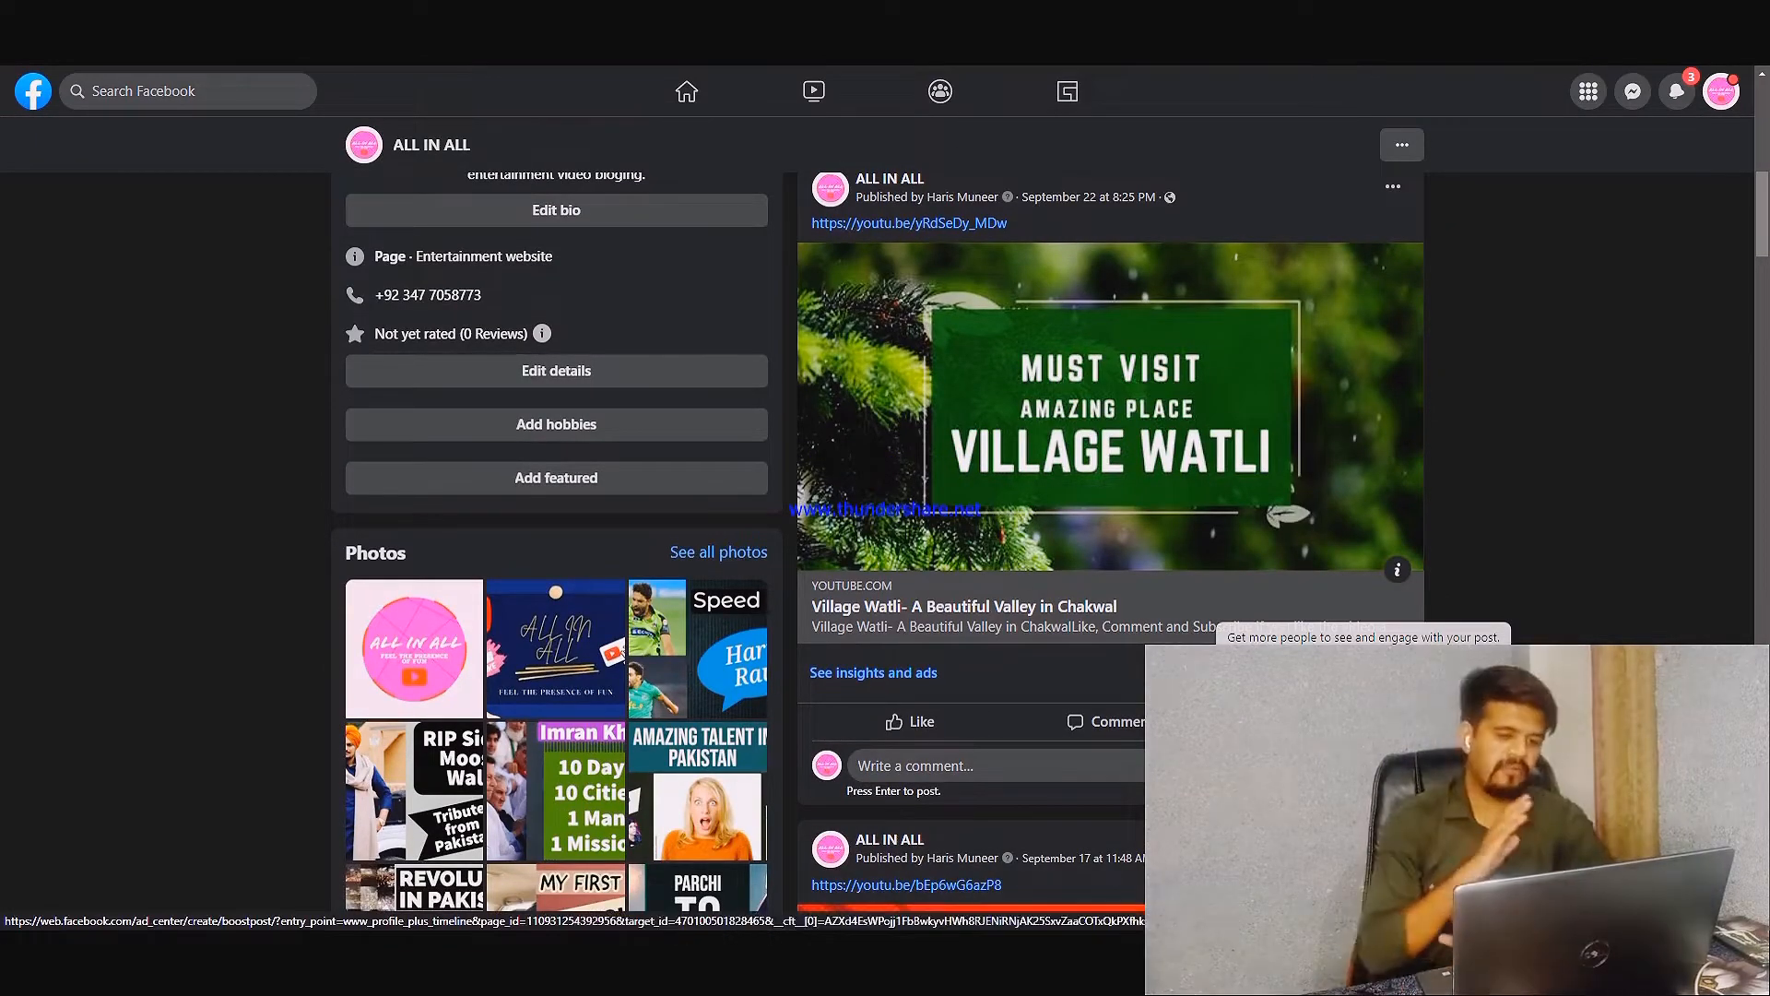
scroll(885, 516, "up", 4)
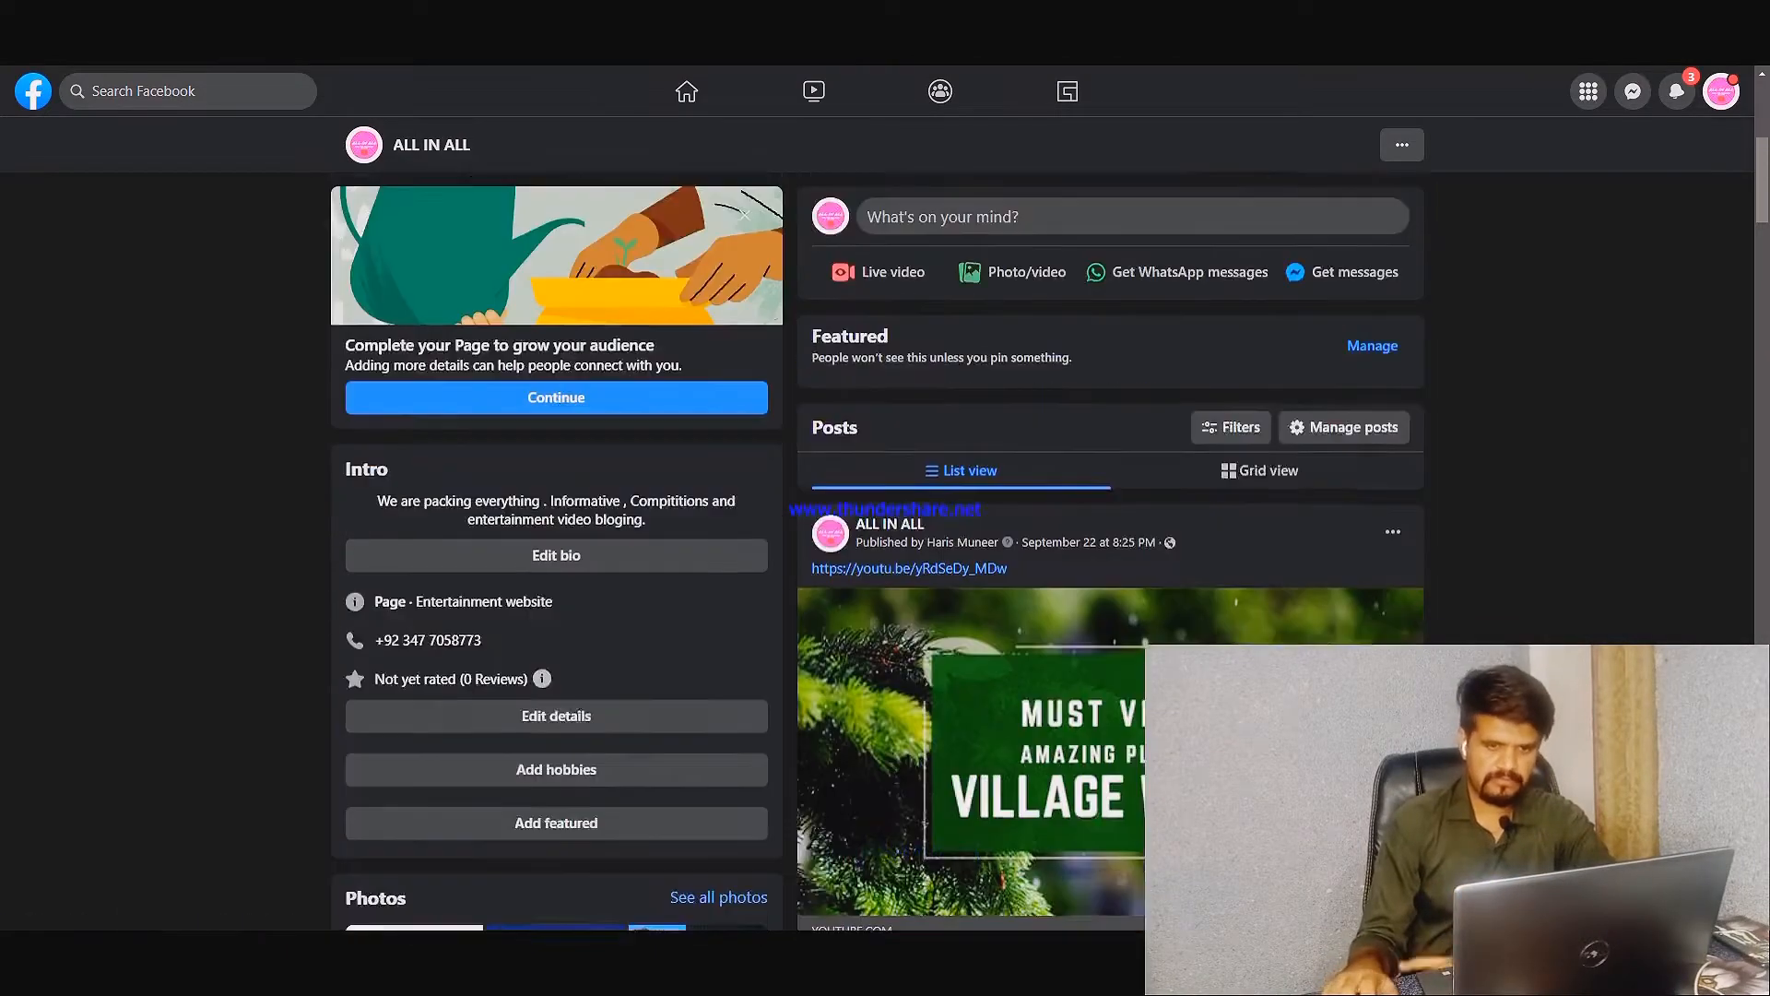
scroll(885, 516, "down", 5)
scroll(1458, 533, "up", 8)
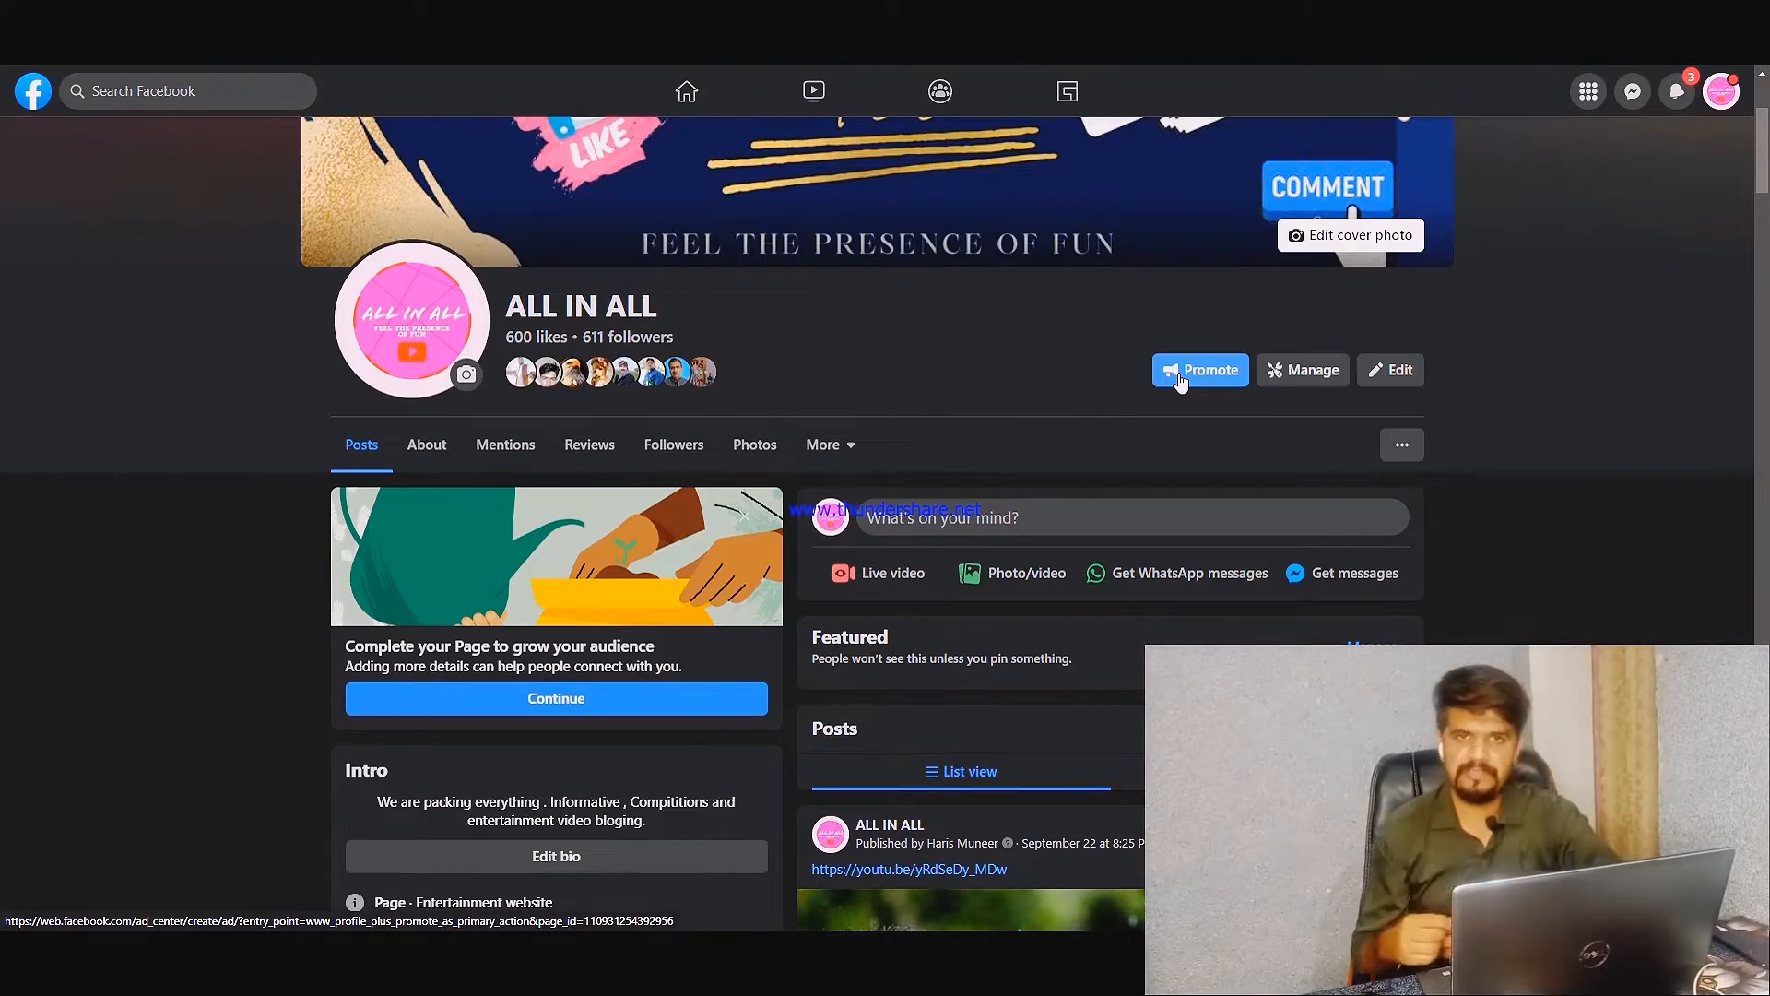
Start creating a new ad from the page's promotion options and check its description text
left_click(1180, 378)
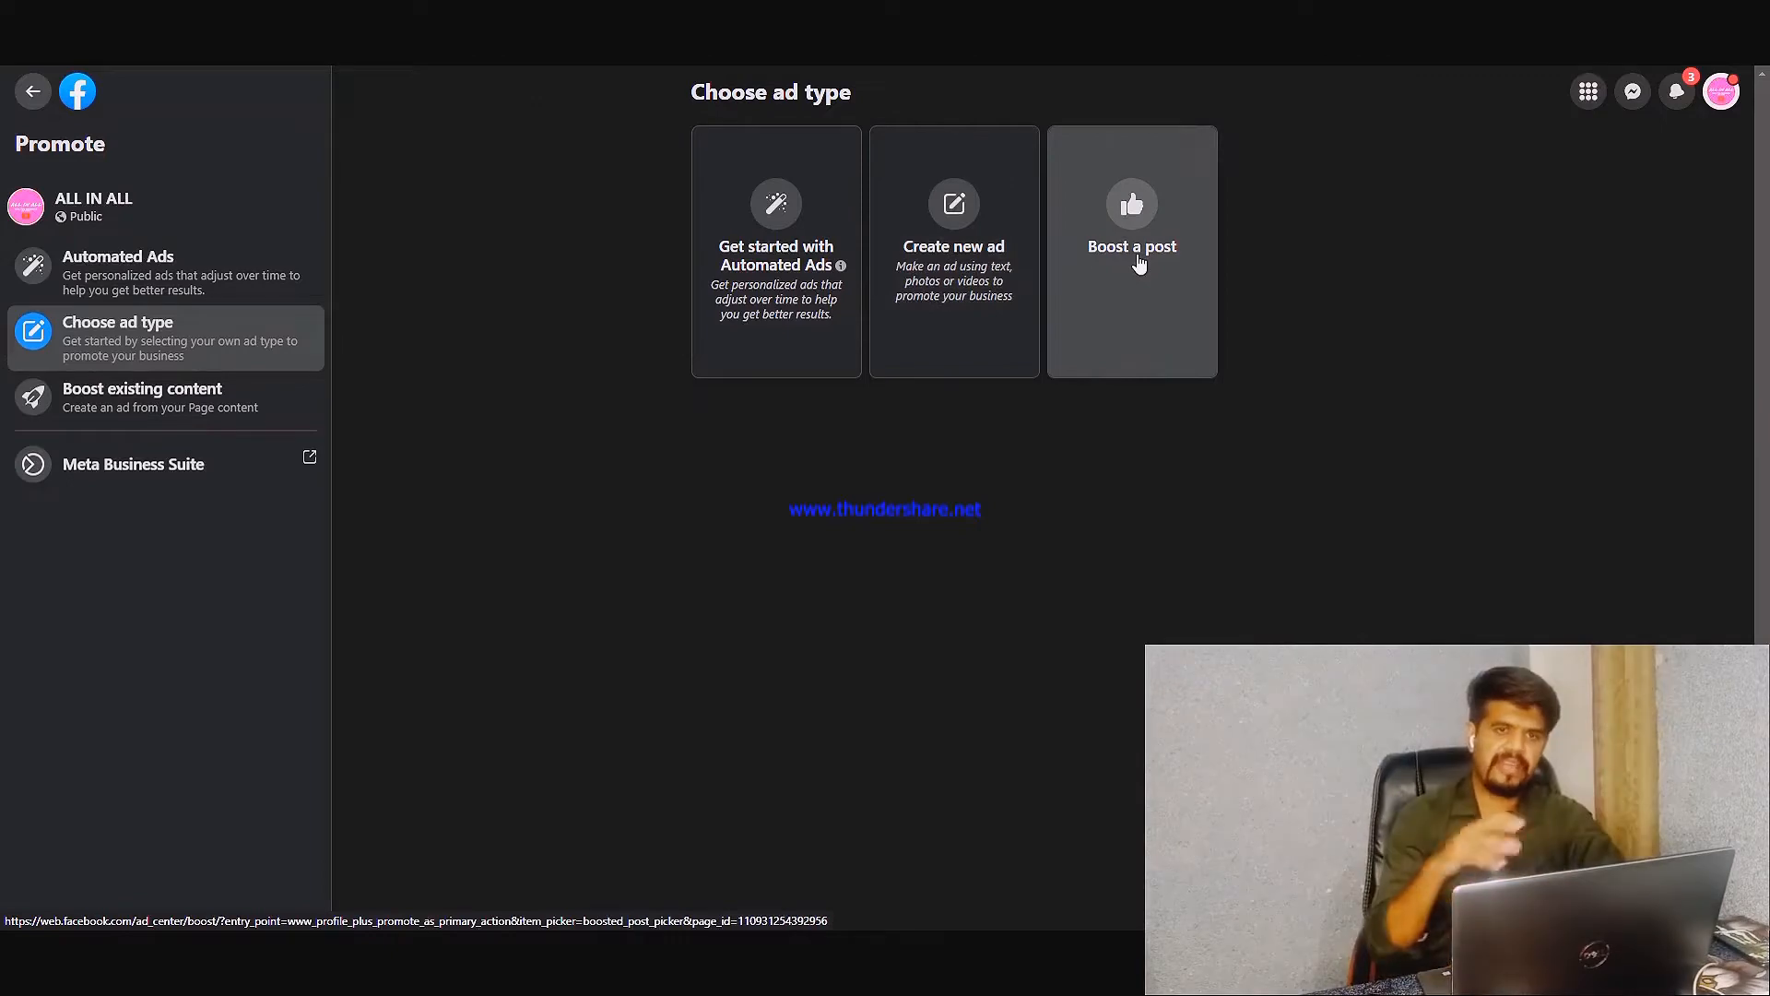
left_click(917, 365)
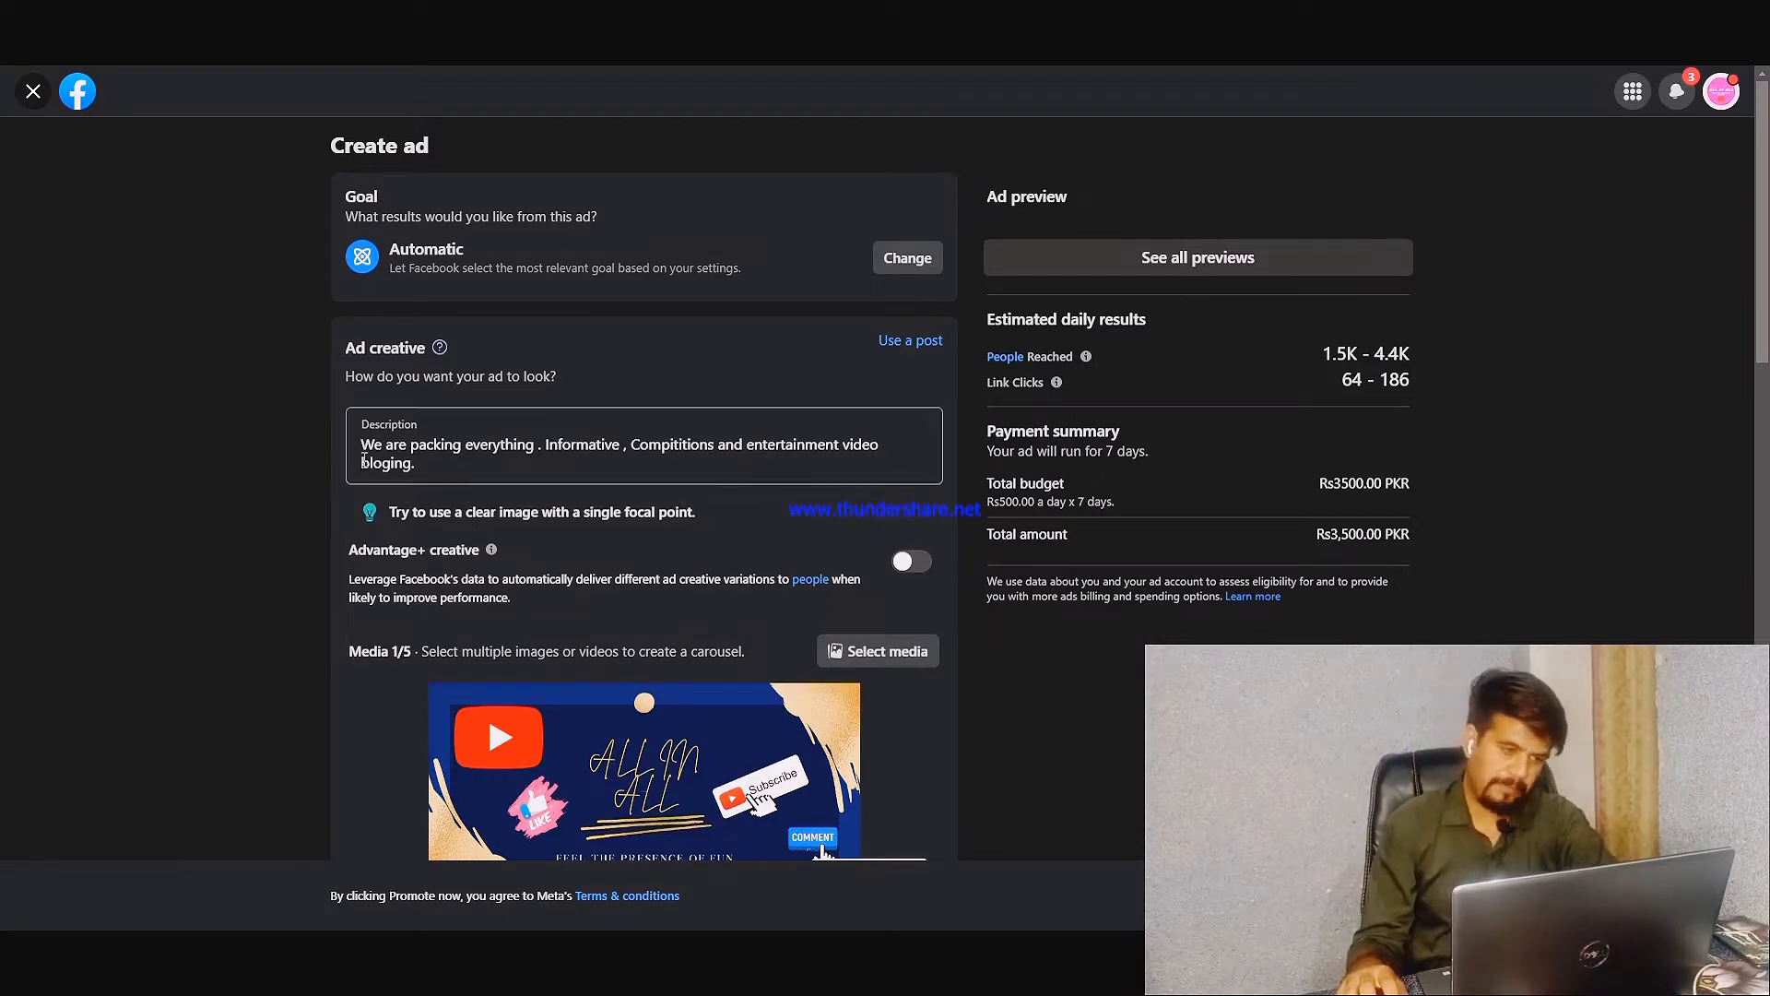
left_click_drag(364, 449, 425, 466)
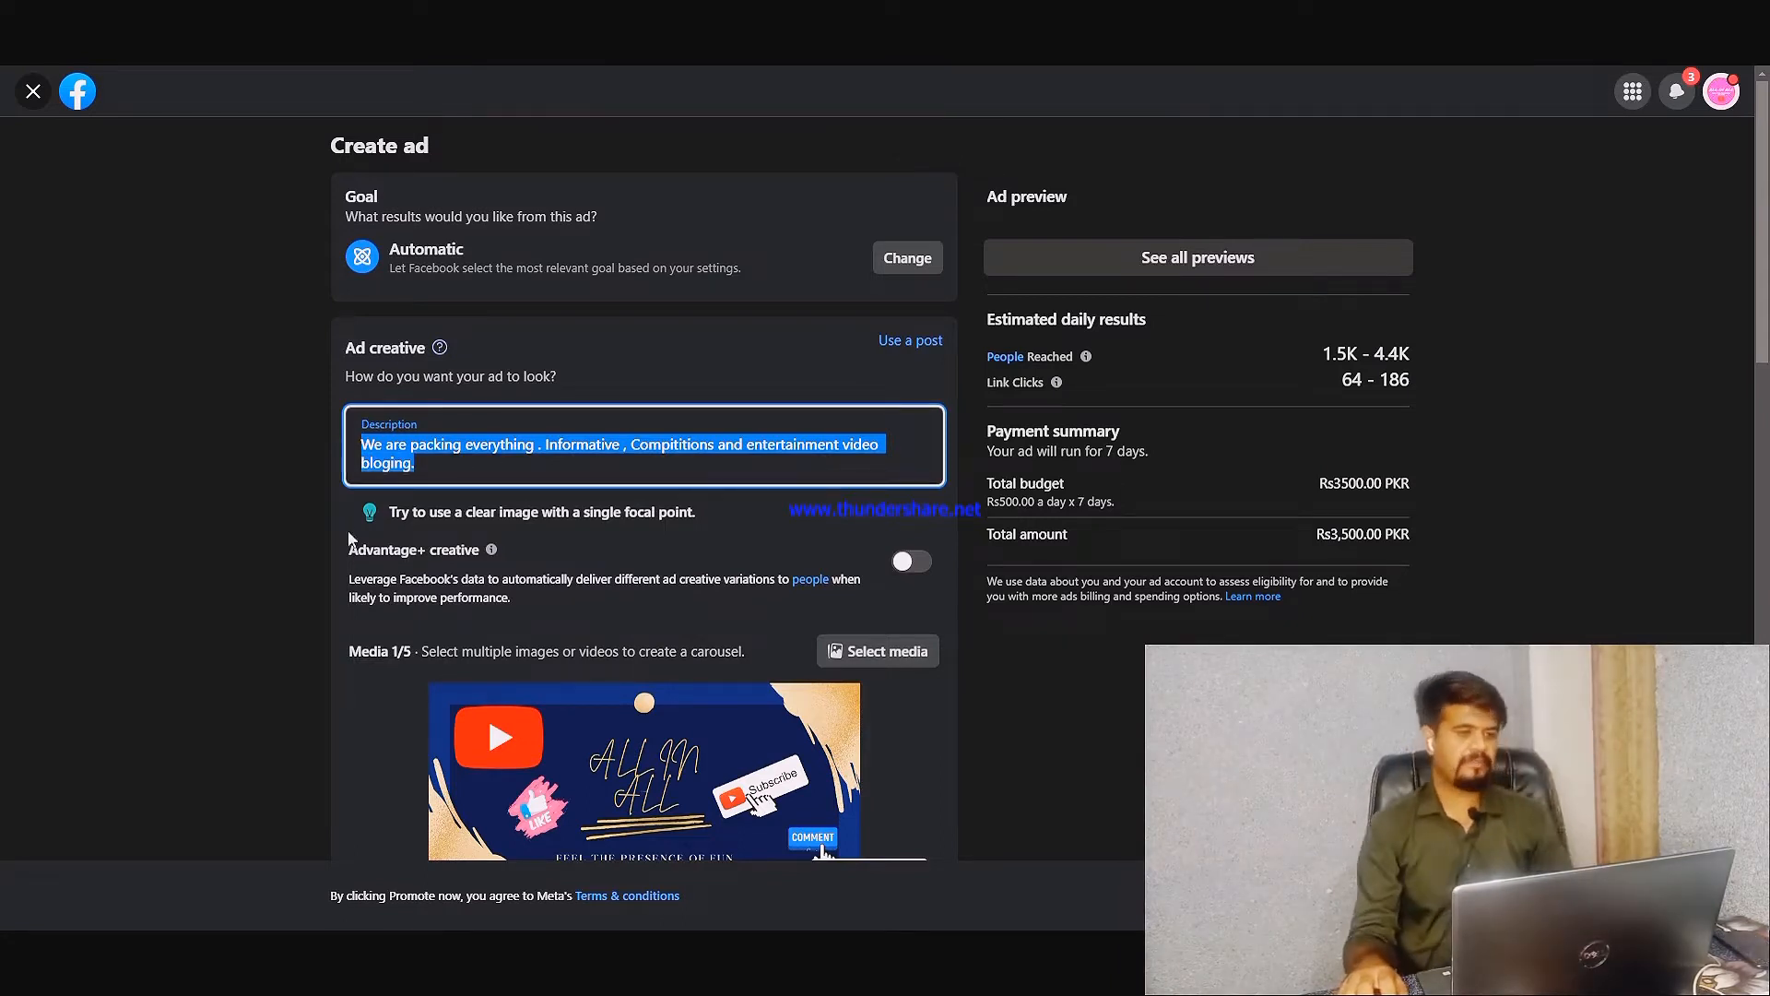
left_click(175, 512)
Browse the ad account's images available for the ad media, and close the picker without choosing a different one
scroll(283, 528, "down", 2)
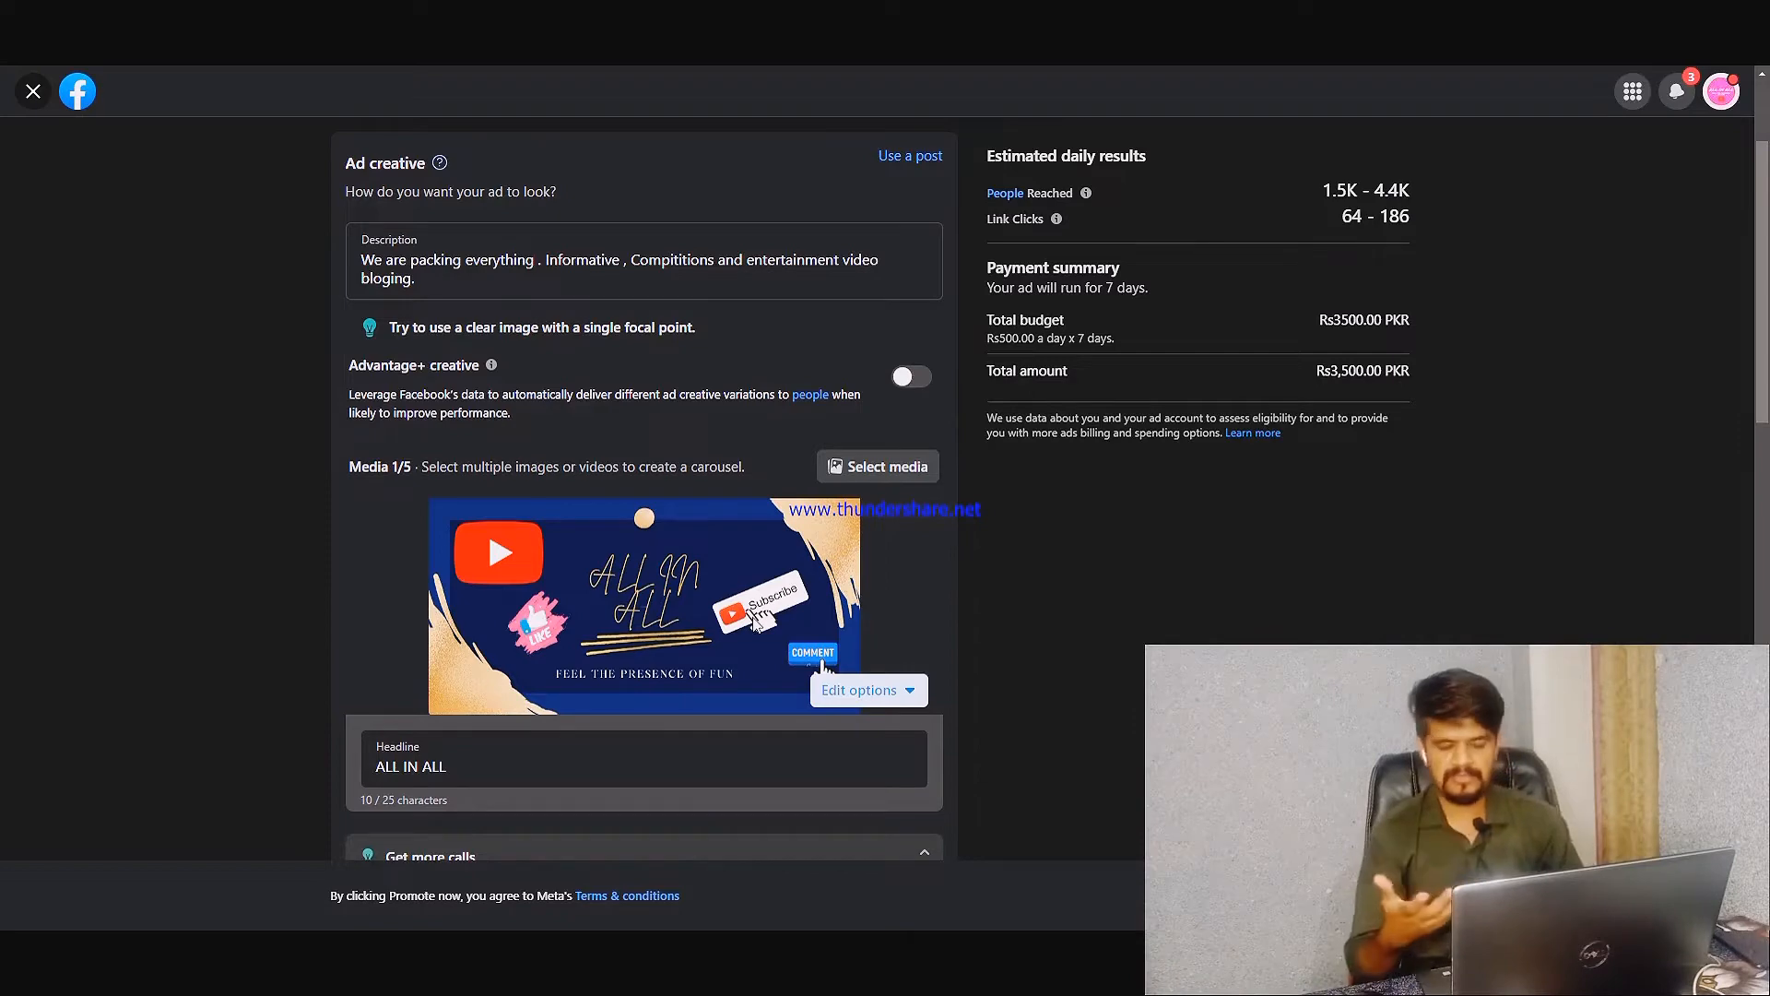
left_click(926, 469)
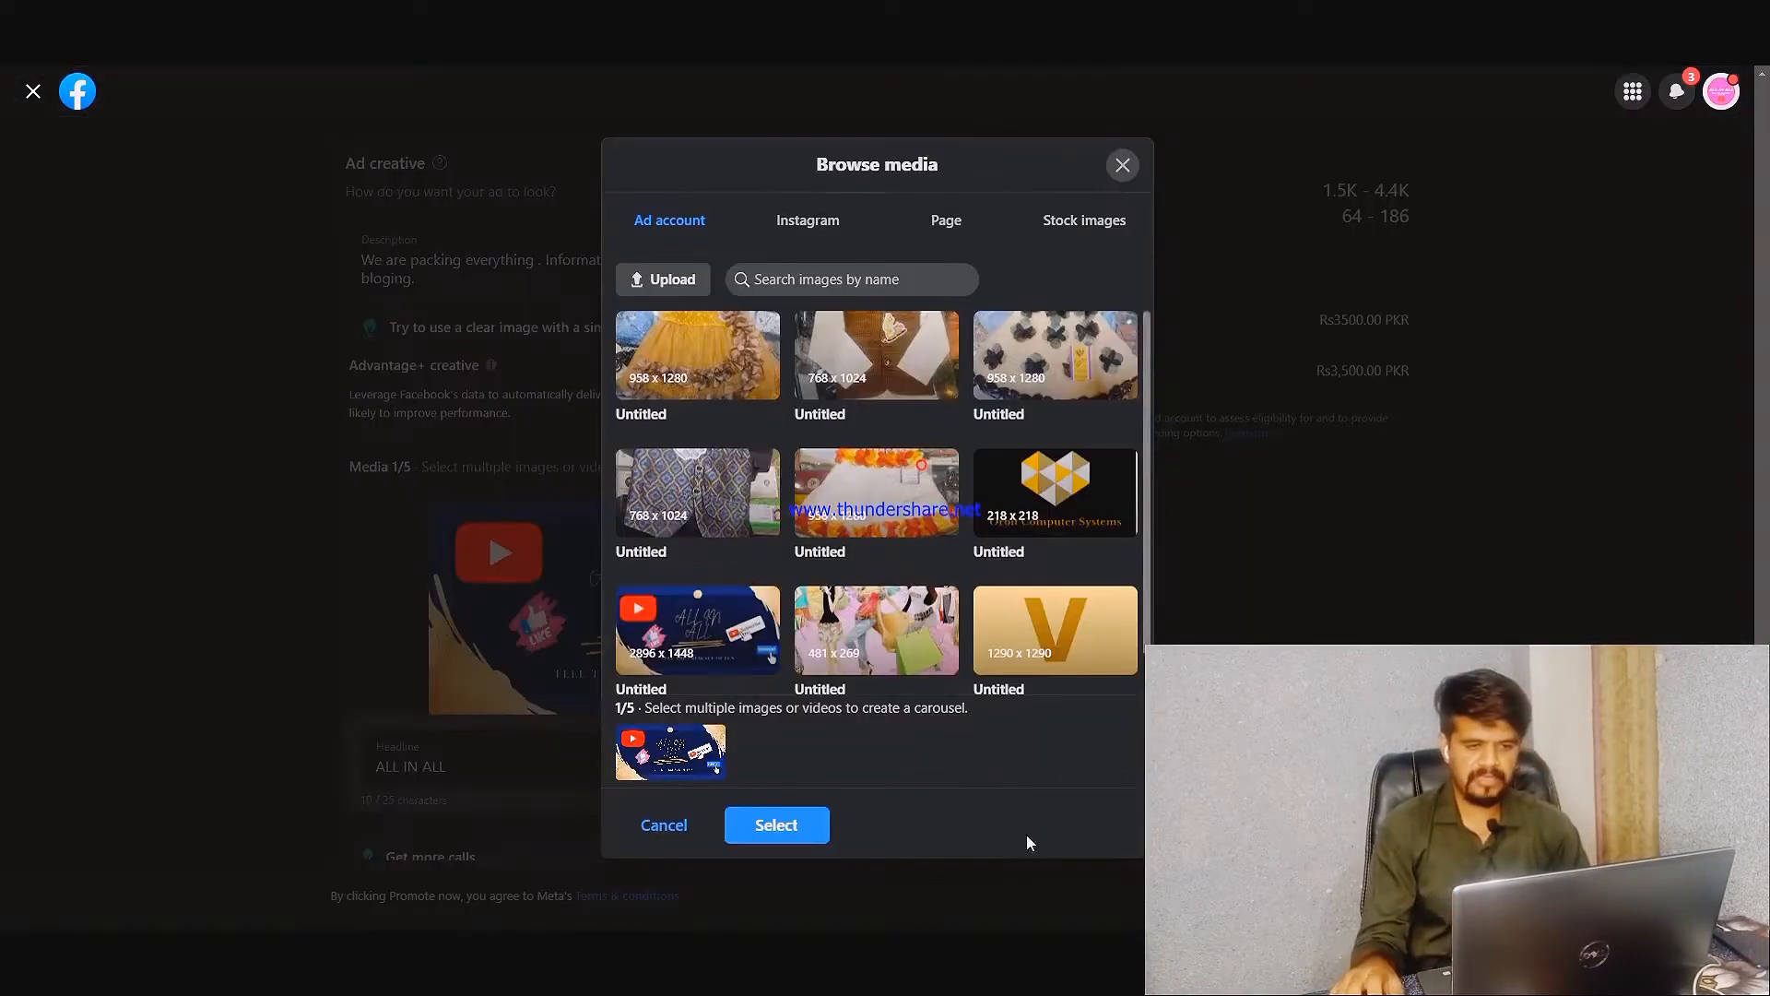
scroll(928, 639, "down", 1)
scroll(928, 640, "up", 1)
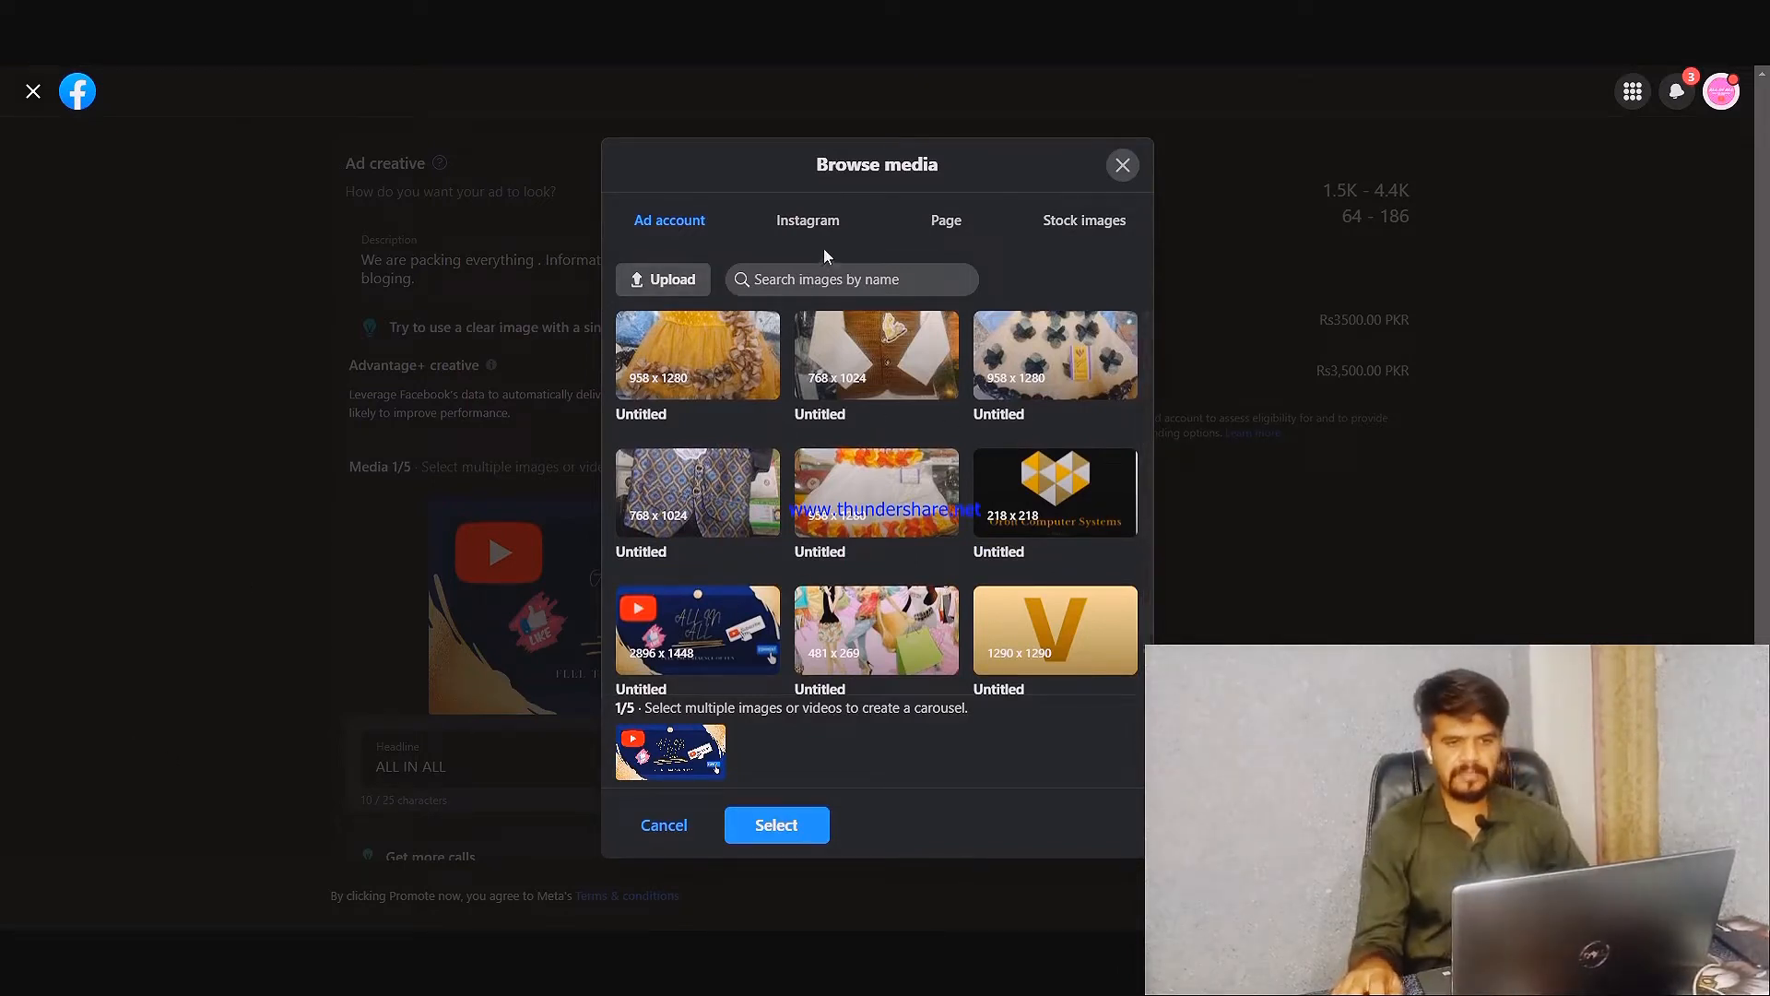
left_click(242, 506)
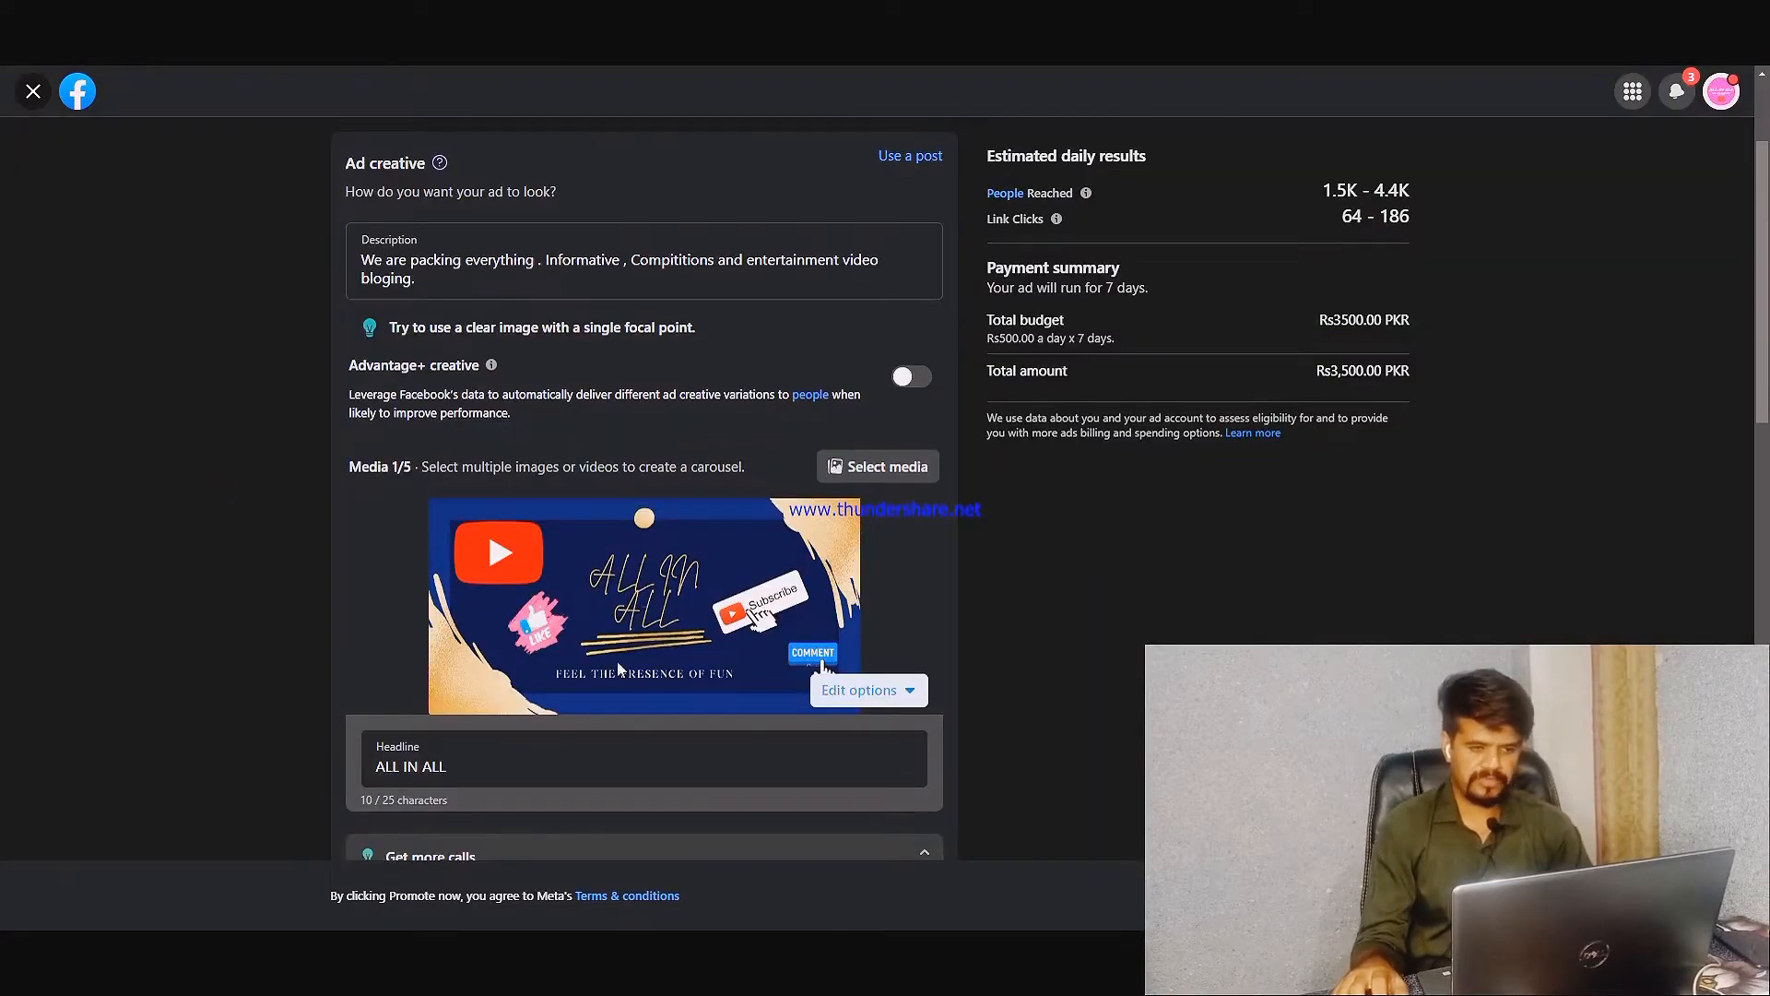
Review the ad's headline and its call button settings, including the available button labels and the phone number field
scroll(276, 680, "down", 4)
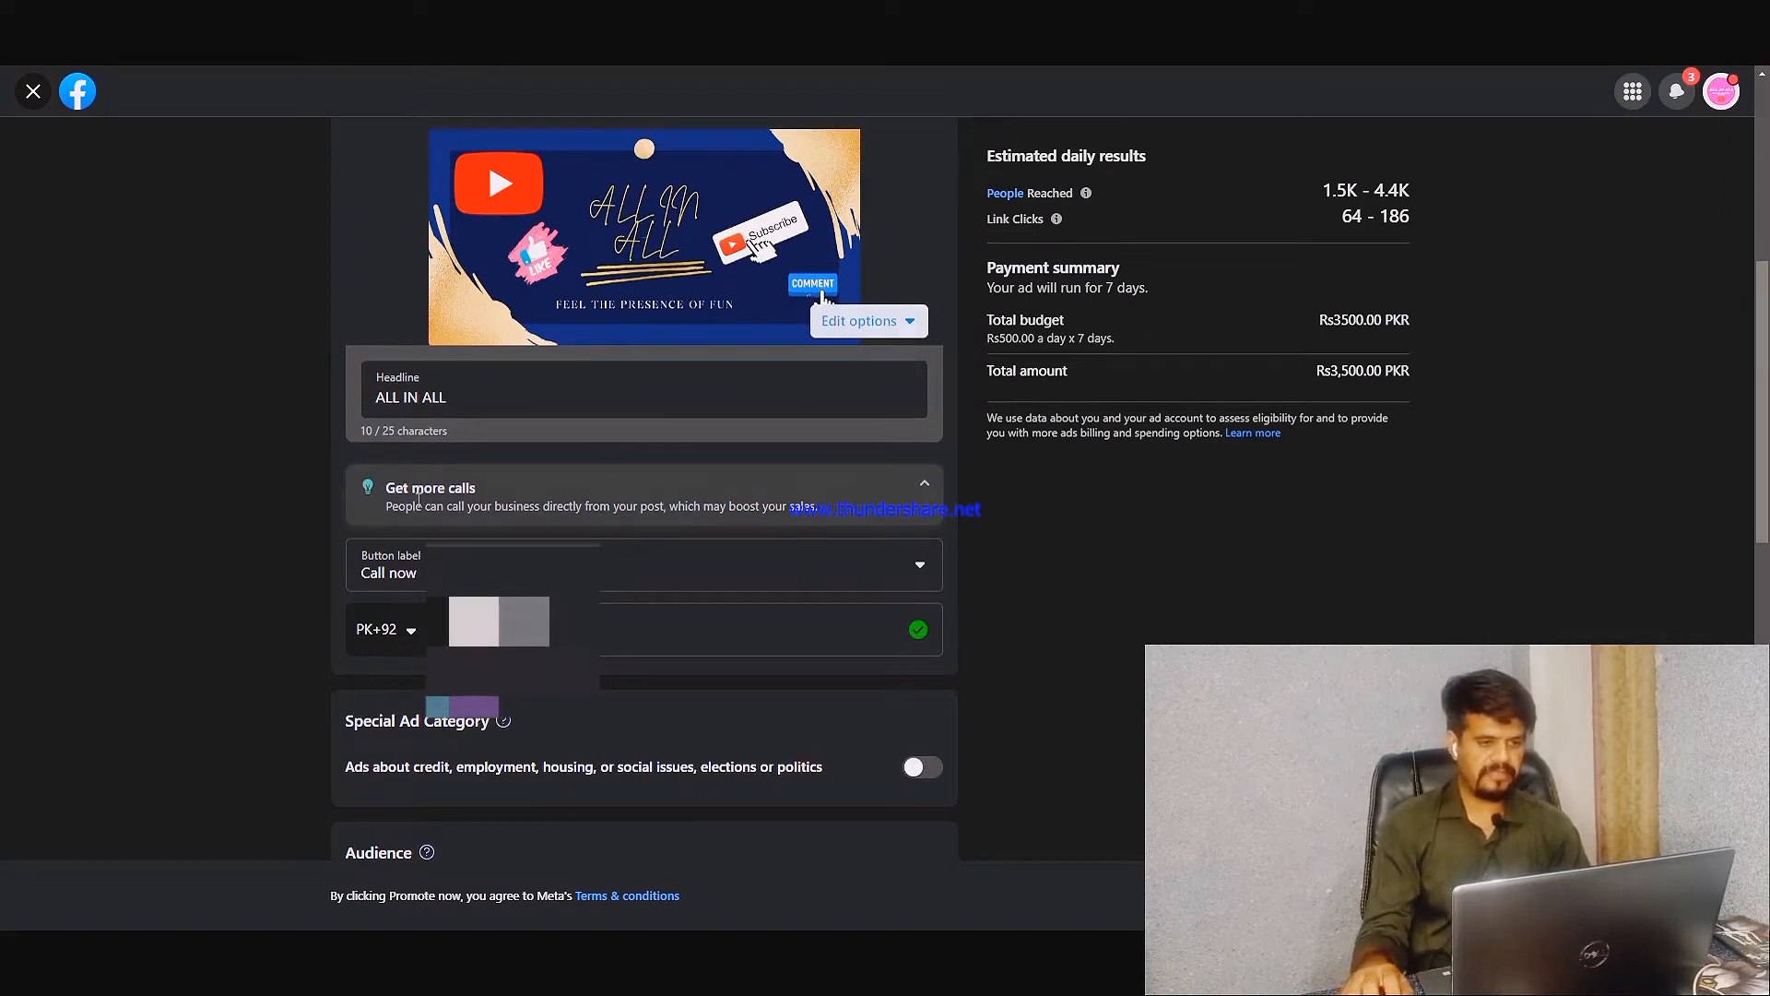
left_click(448, 397)
left_click_drag(448, 397, 341, 390)
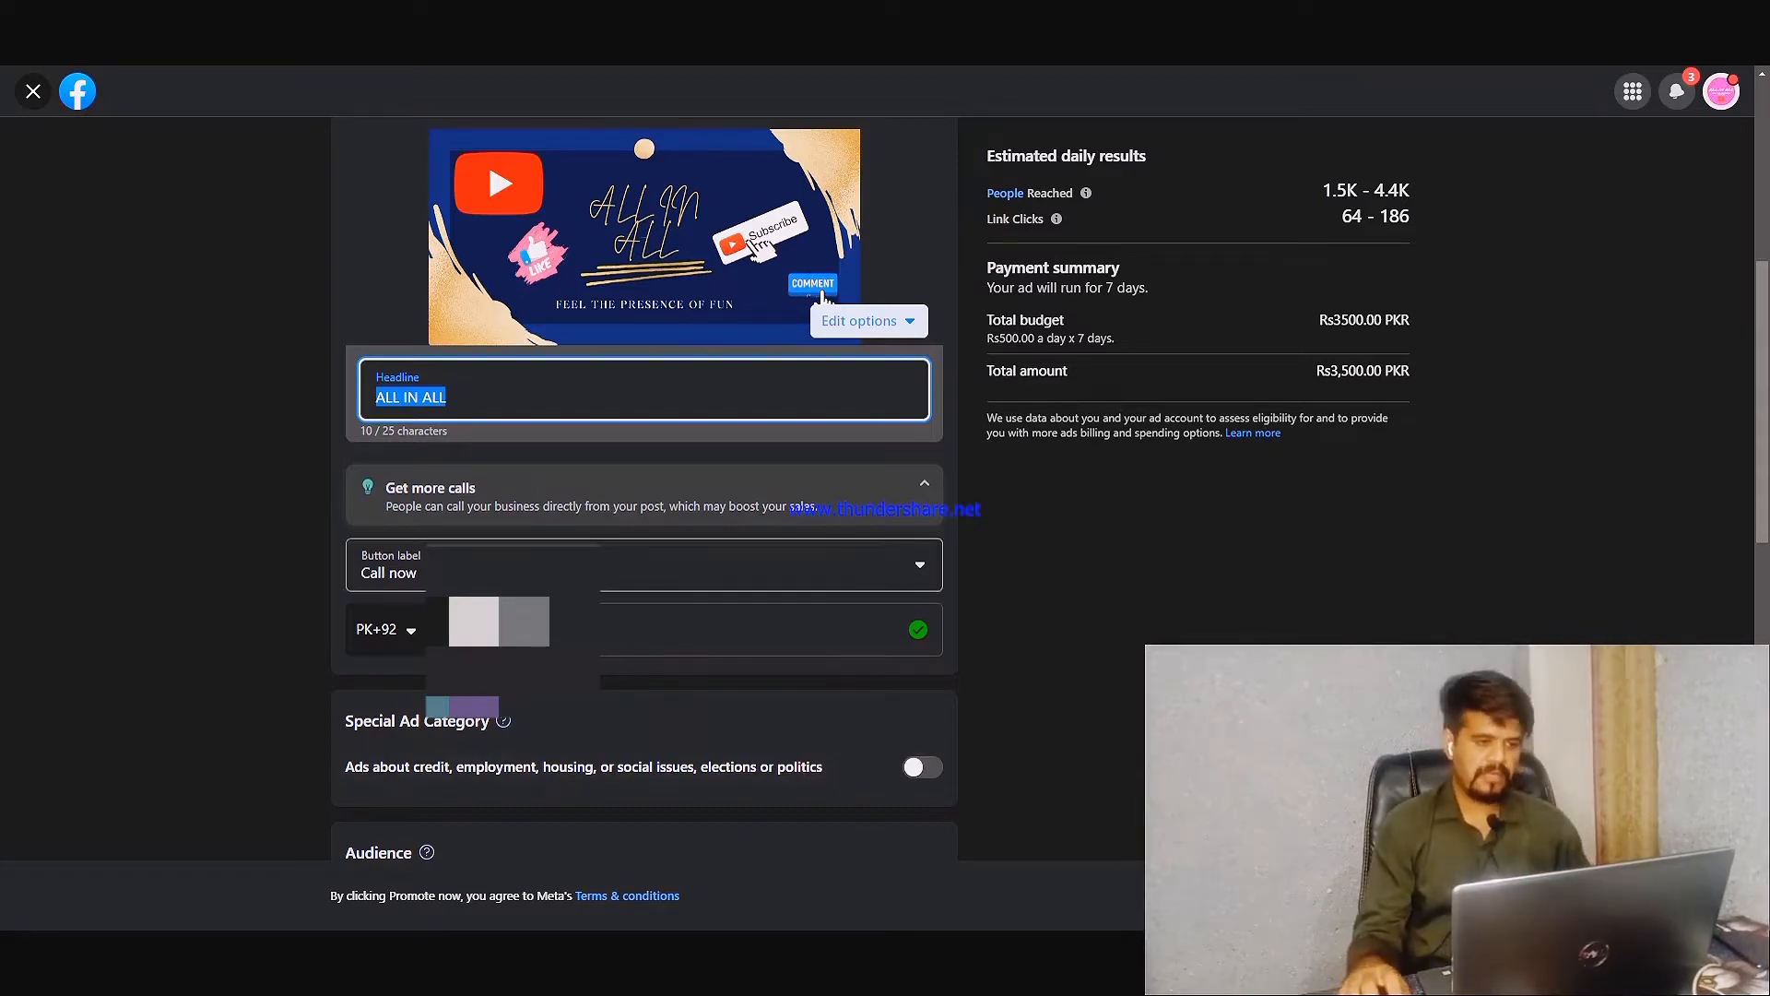
left_click(397, 567)
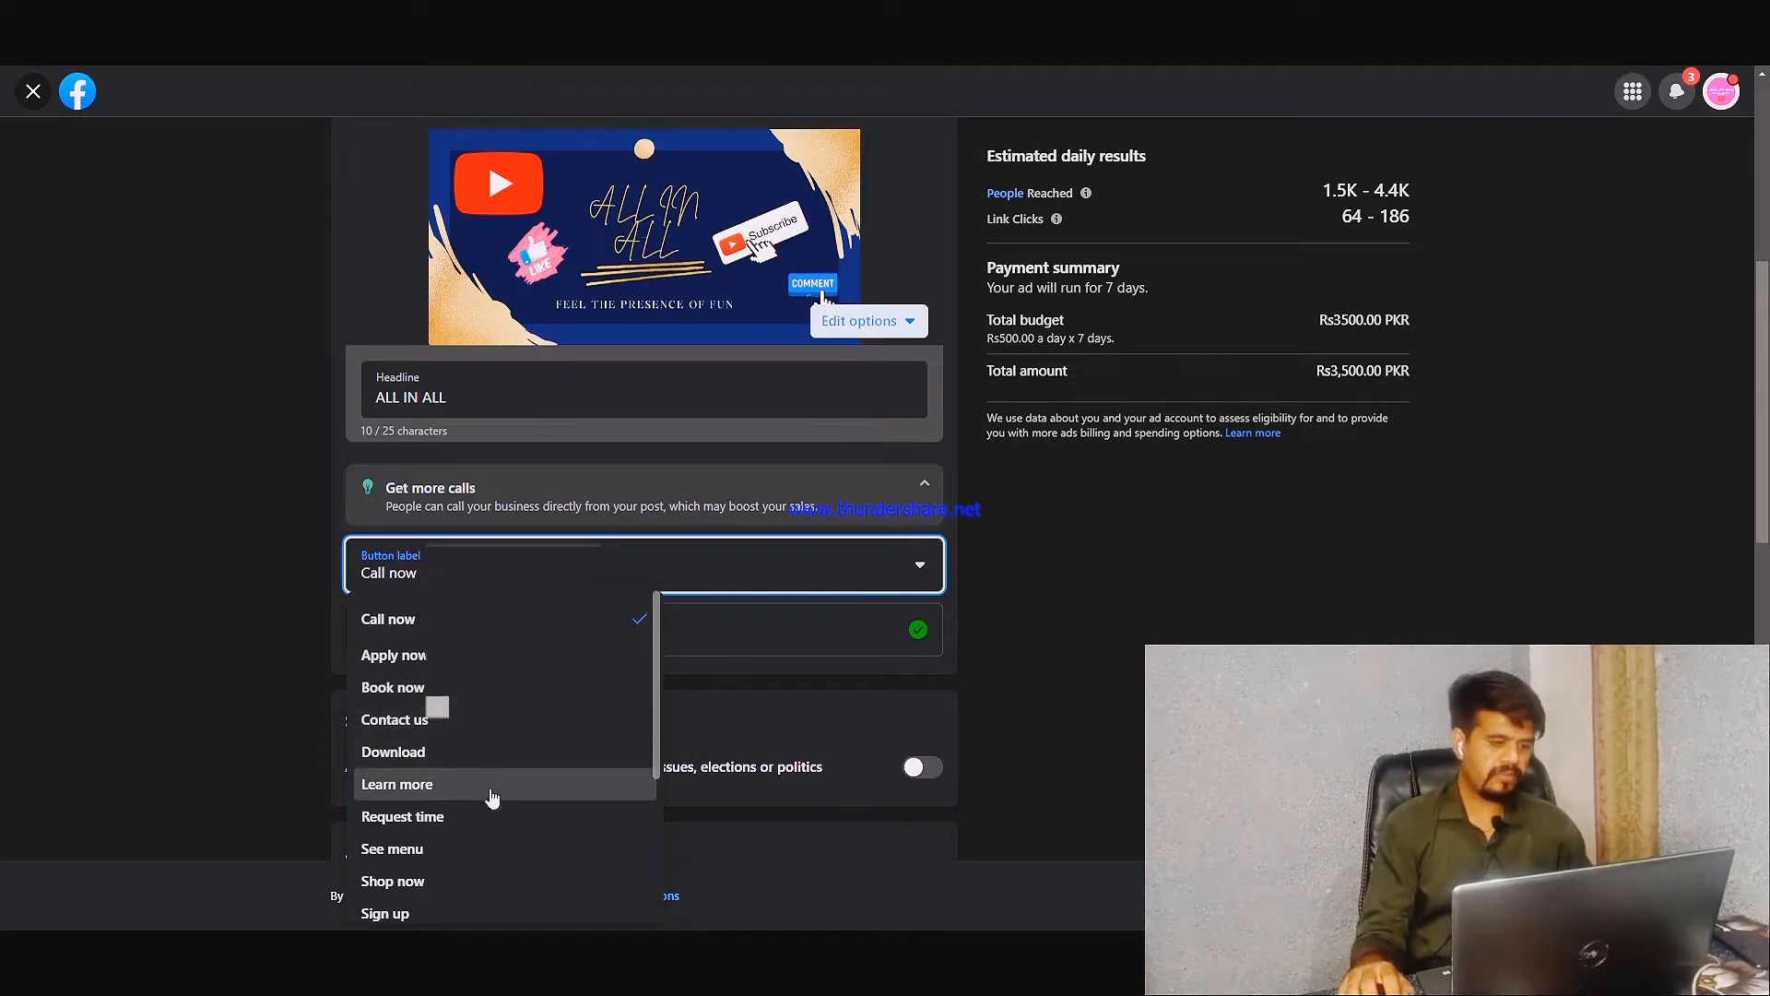
scroll(547, 780, "down", 3)
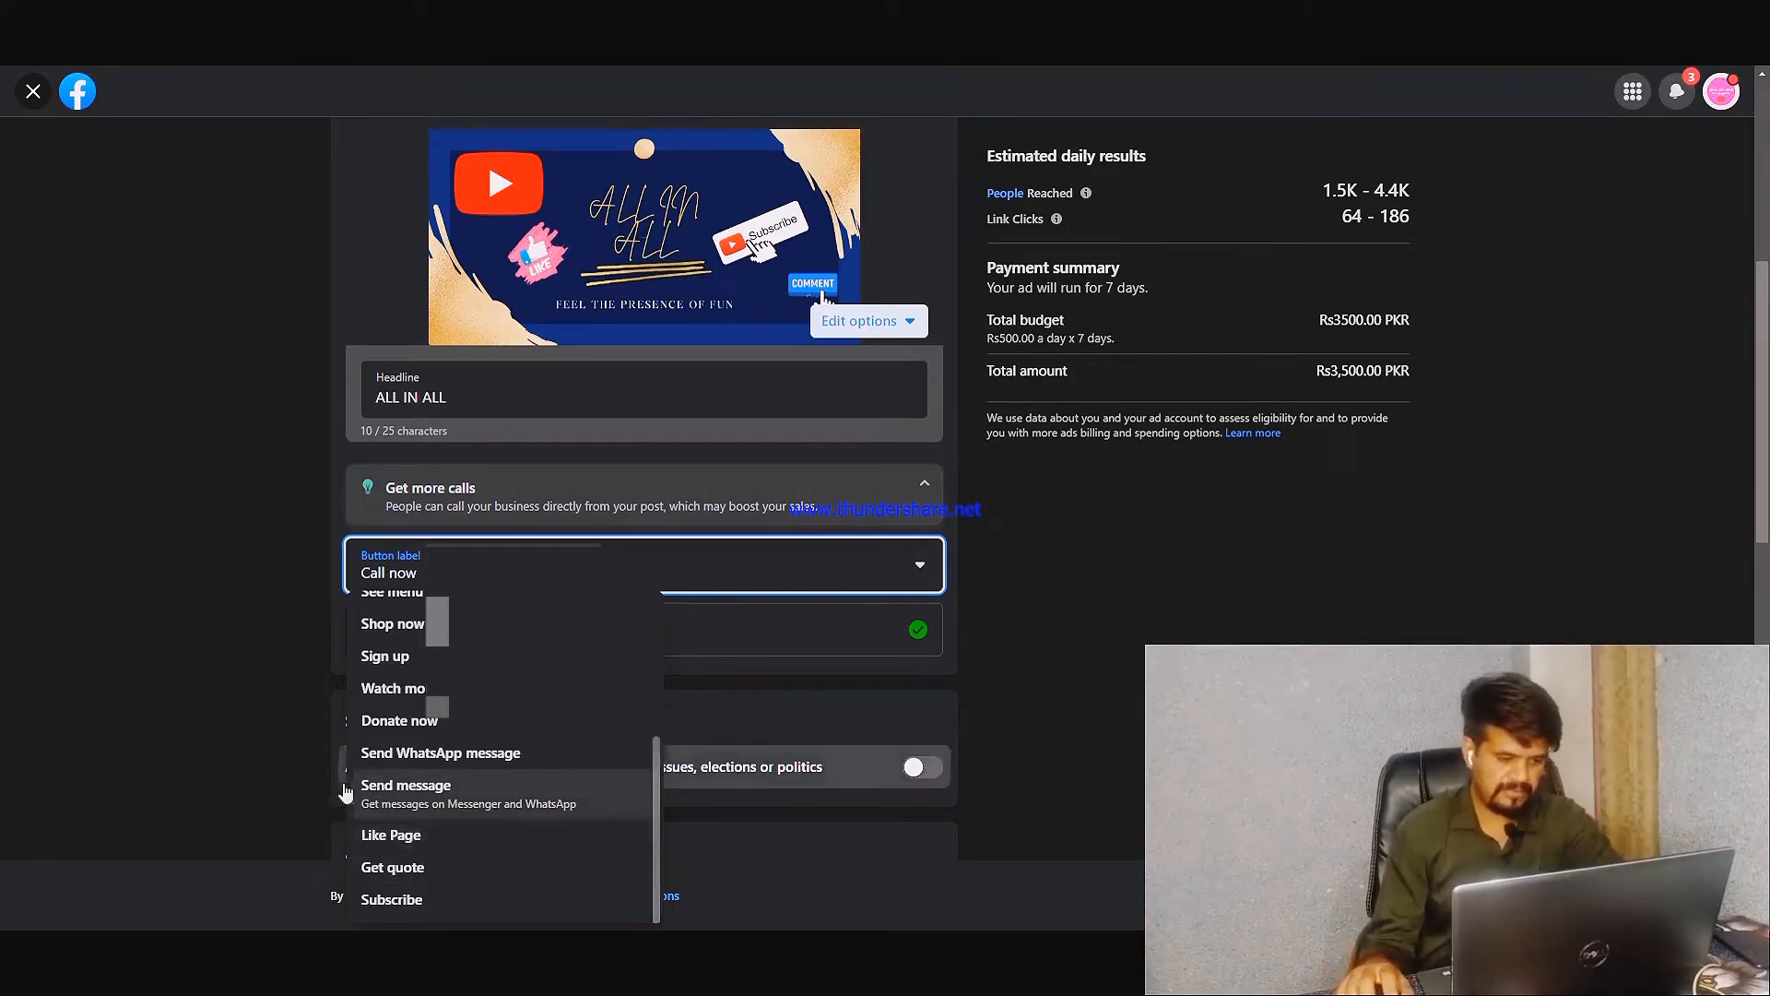
left_click(234, 650)
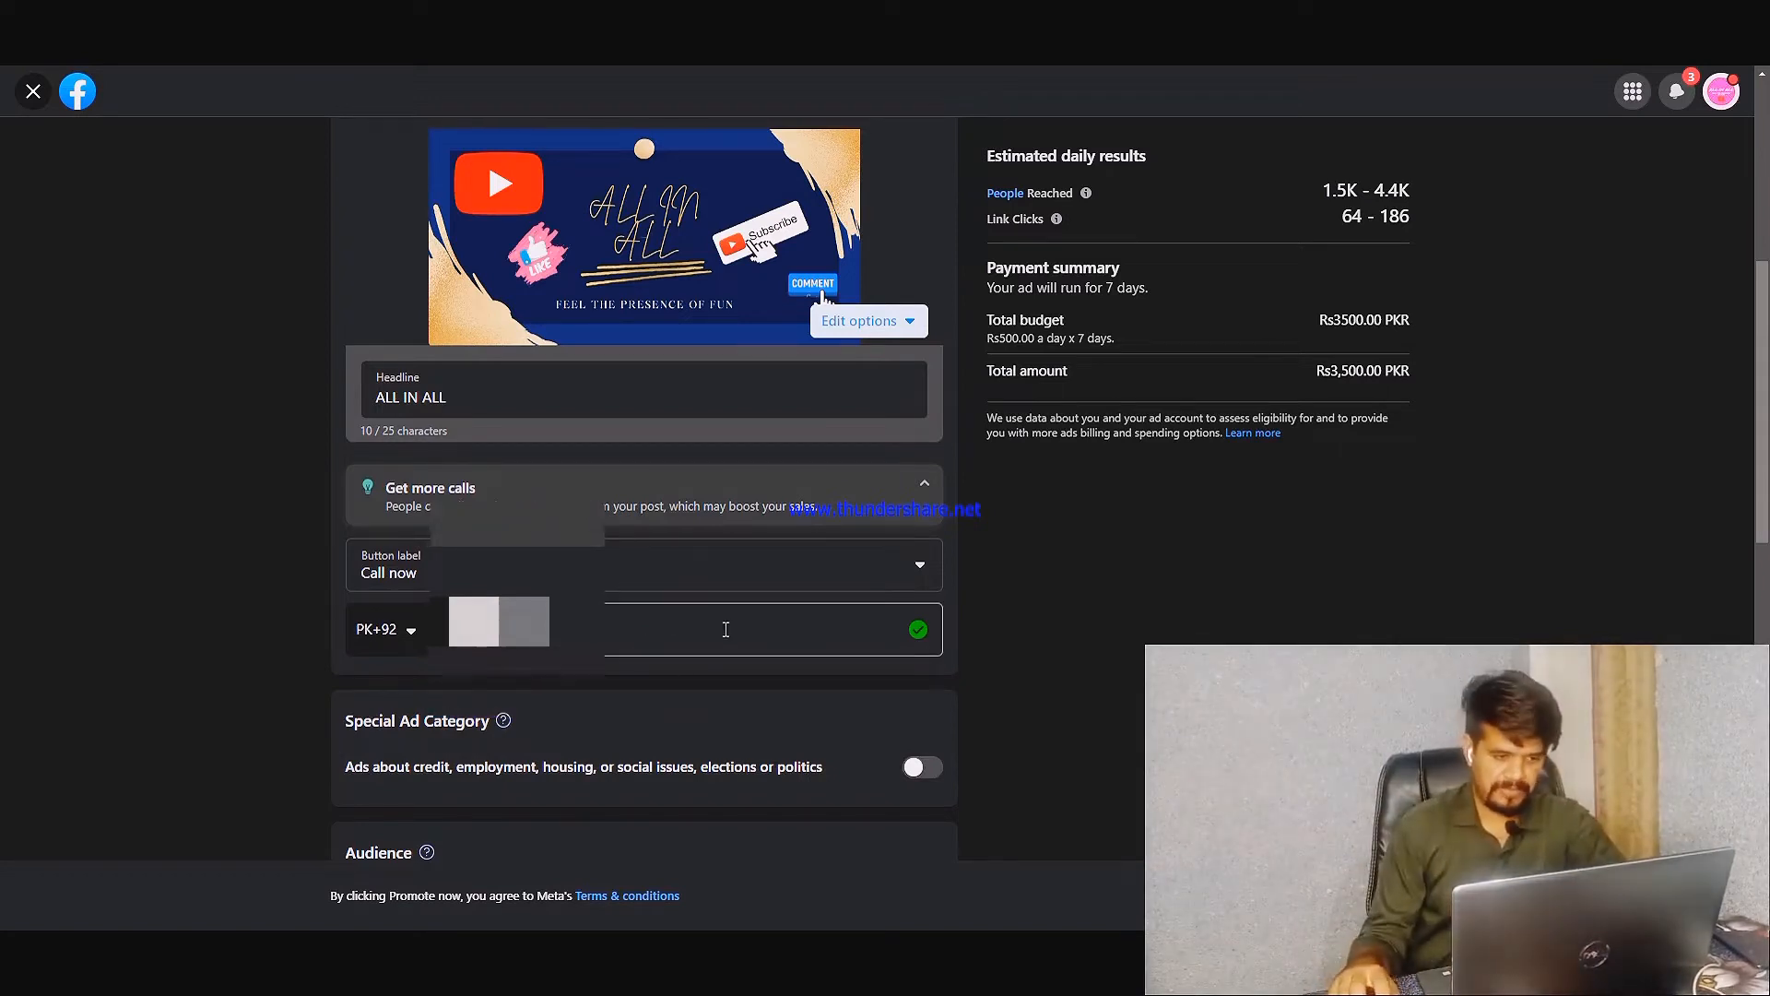
left_click(721, 628)
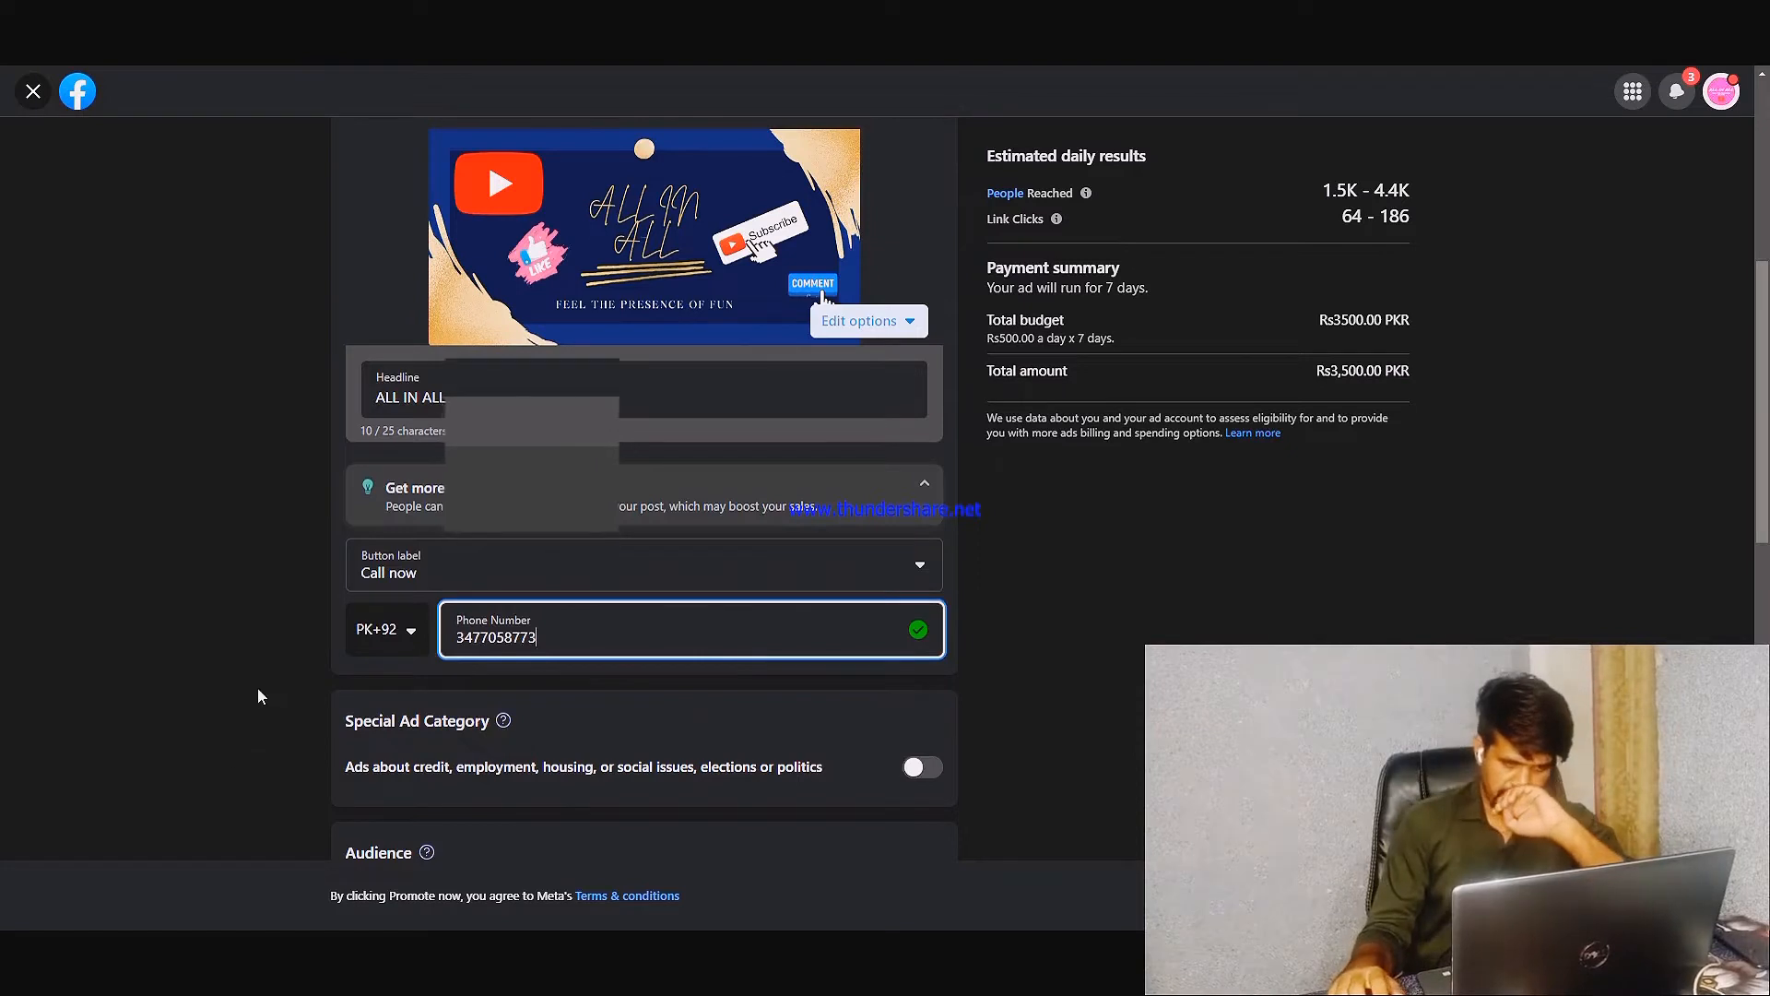
Enable the special ad category setting to view its categories, and disable it again without selecting one
scroll(259, 690, "down", 2)
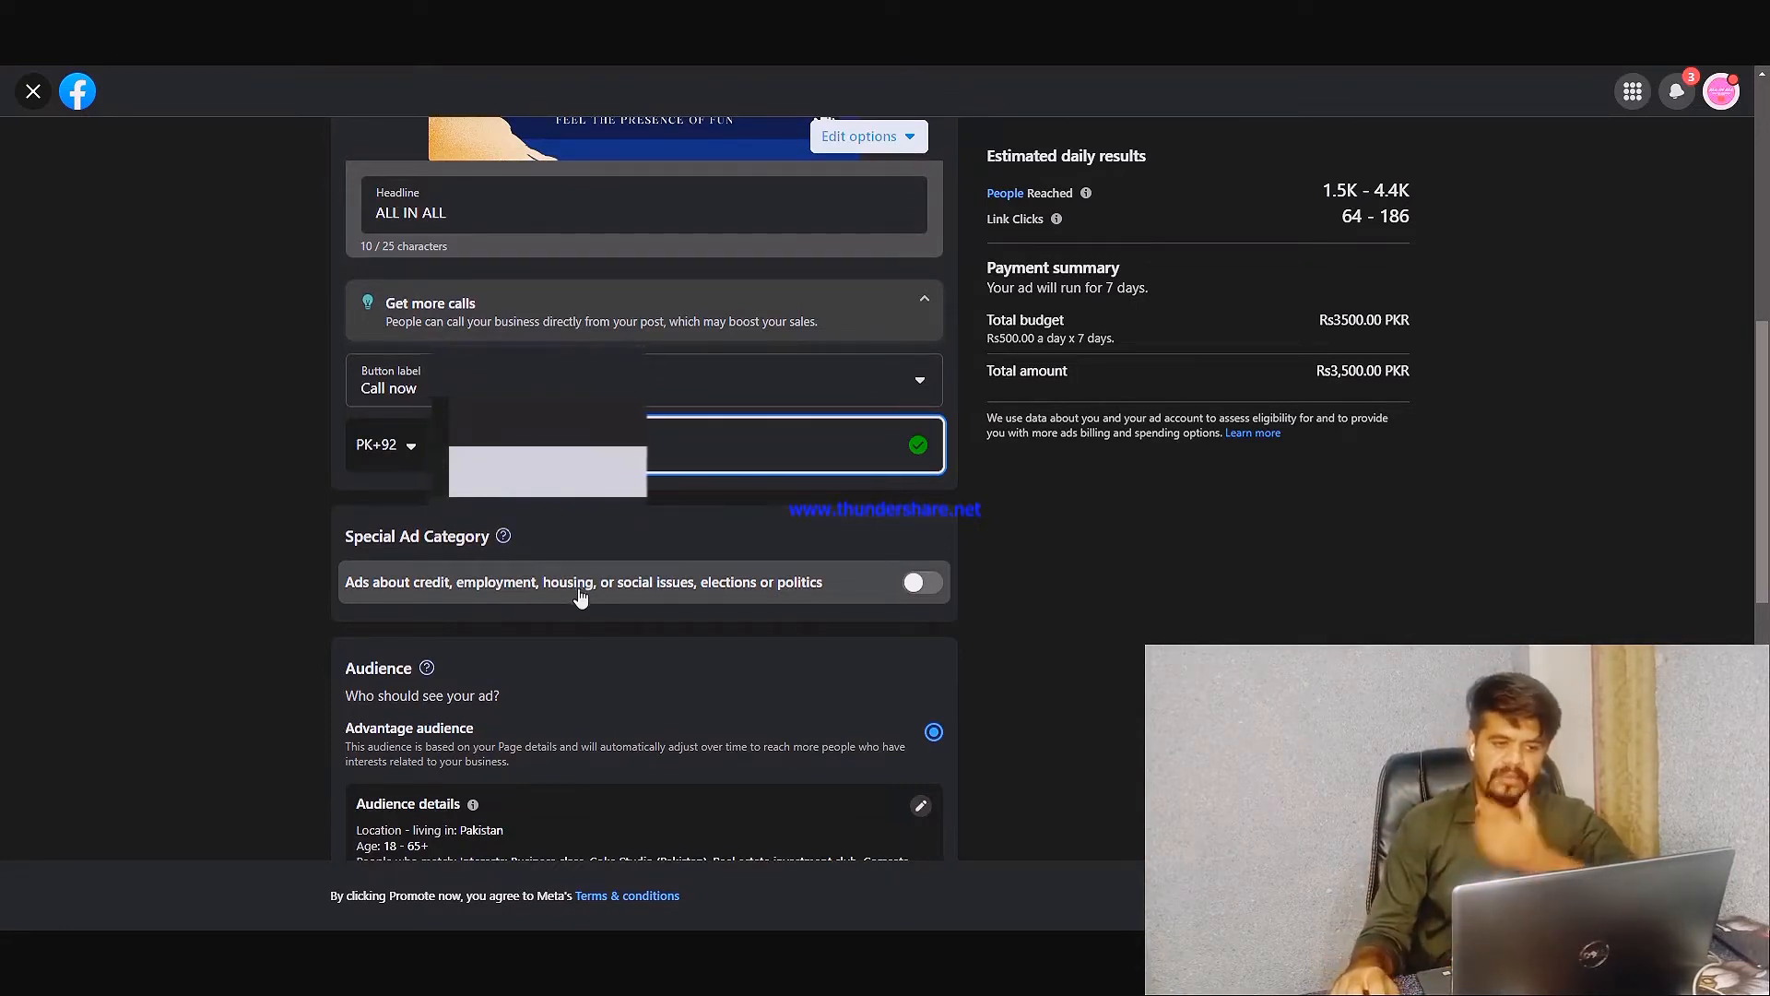
left_click(922, 582)
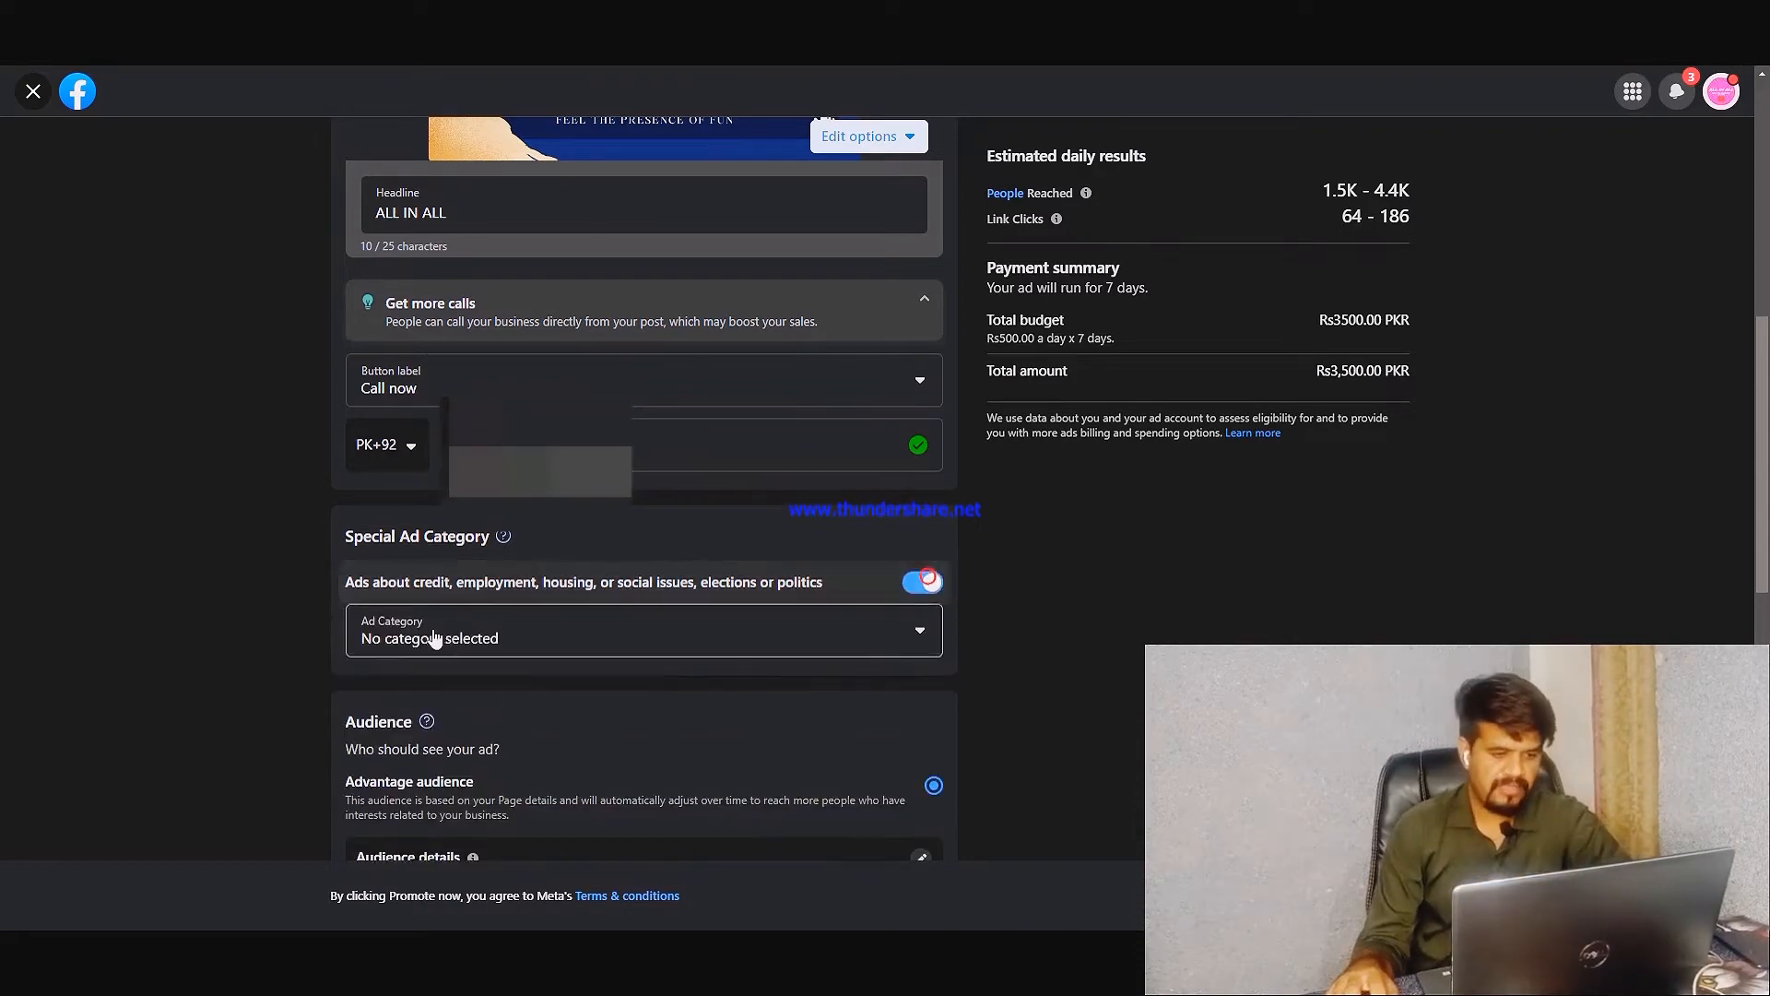
left_click(570, 651)
scroll(576, 645, "down", 3)
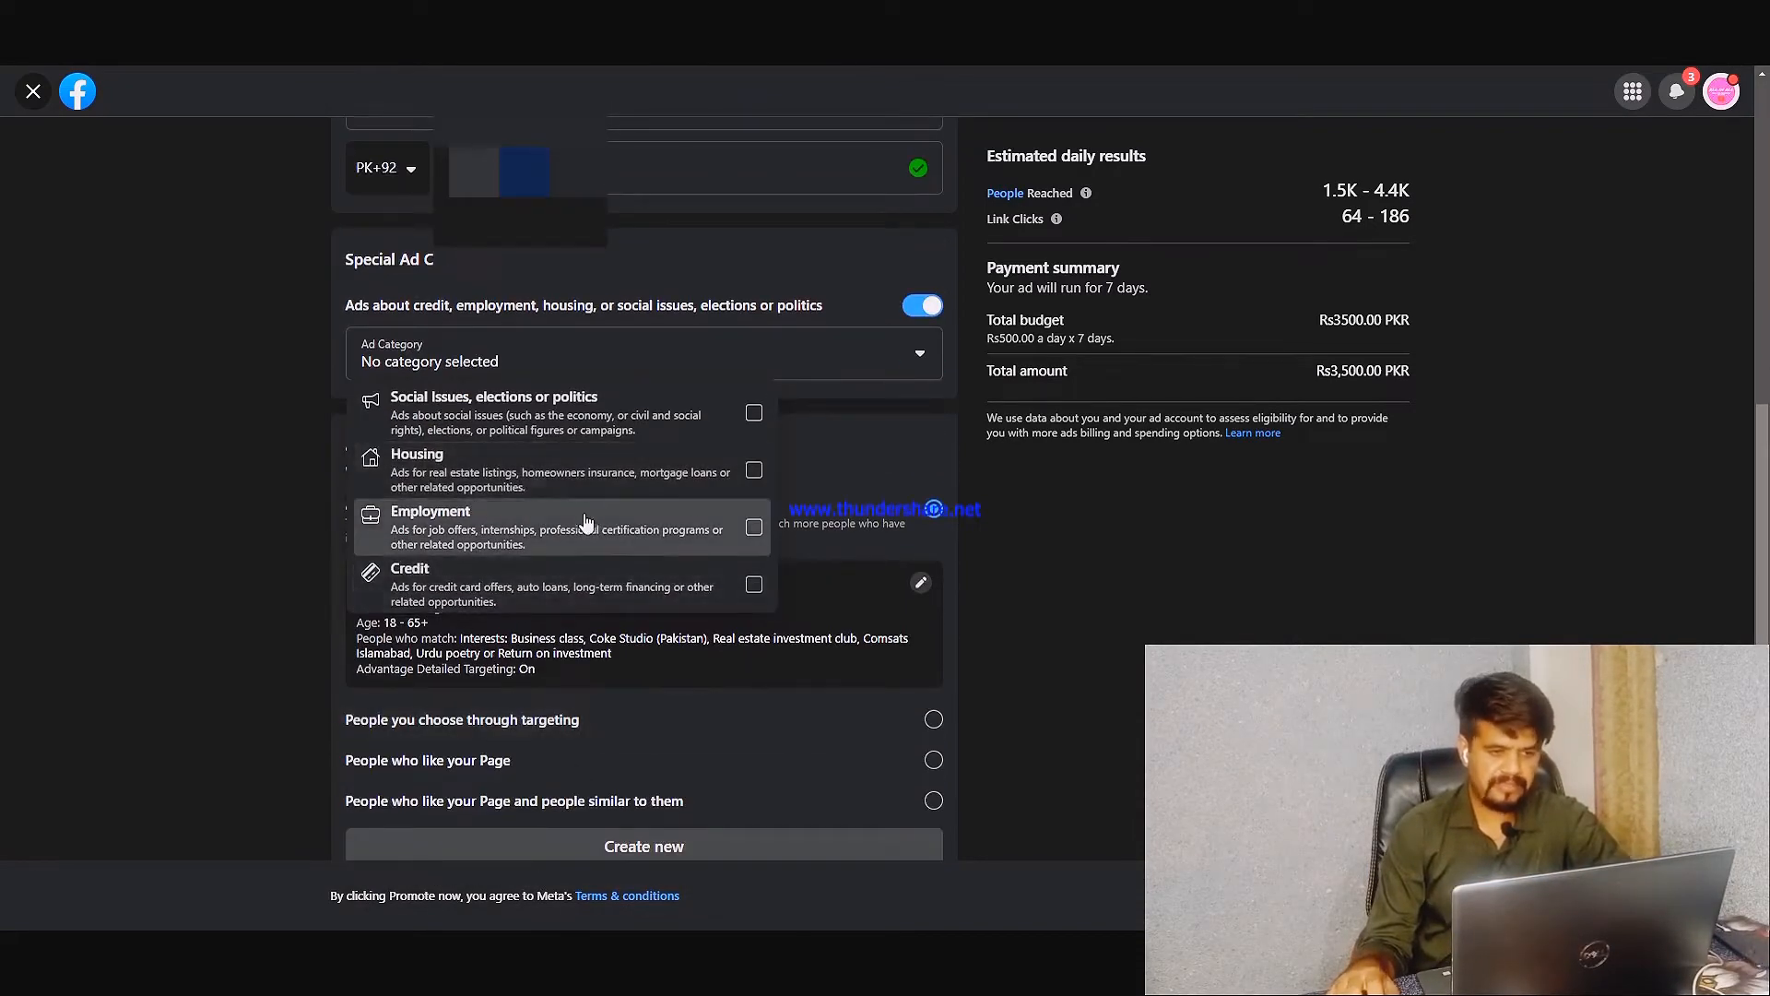
left_click(923, 305)
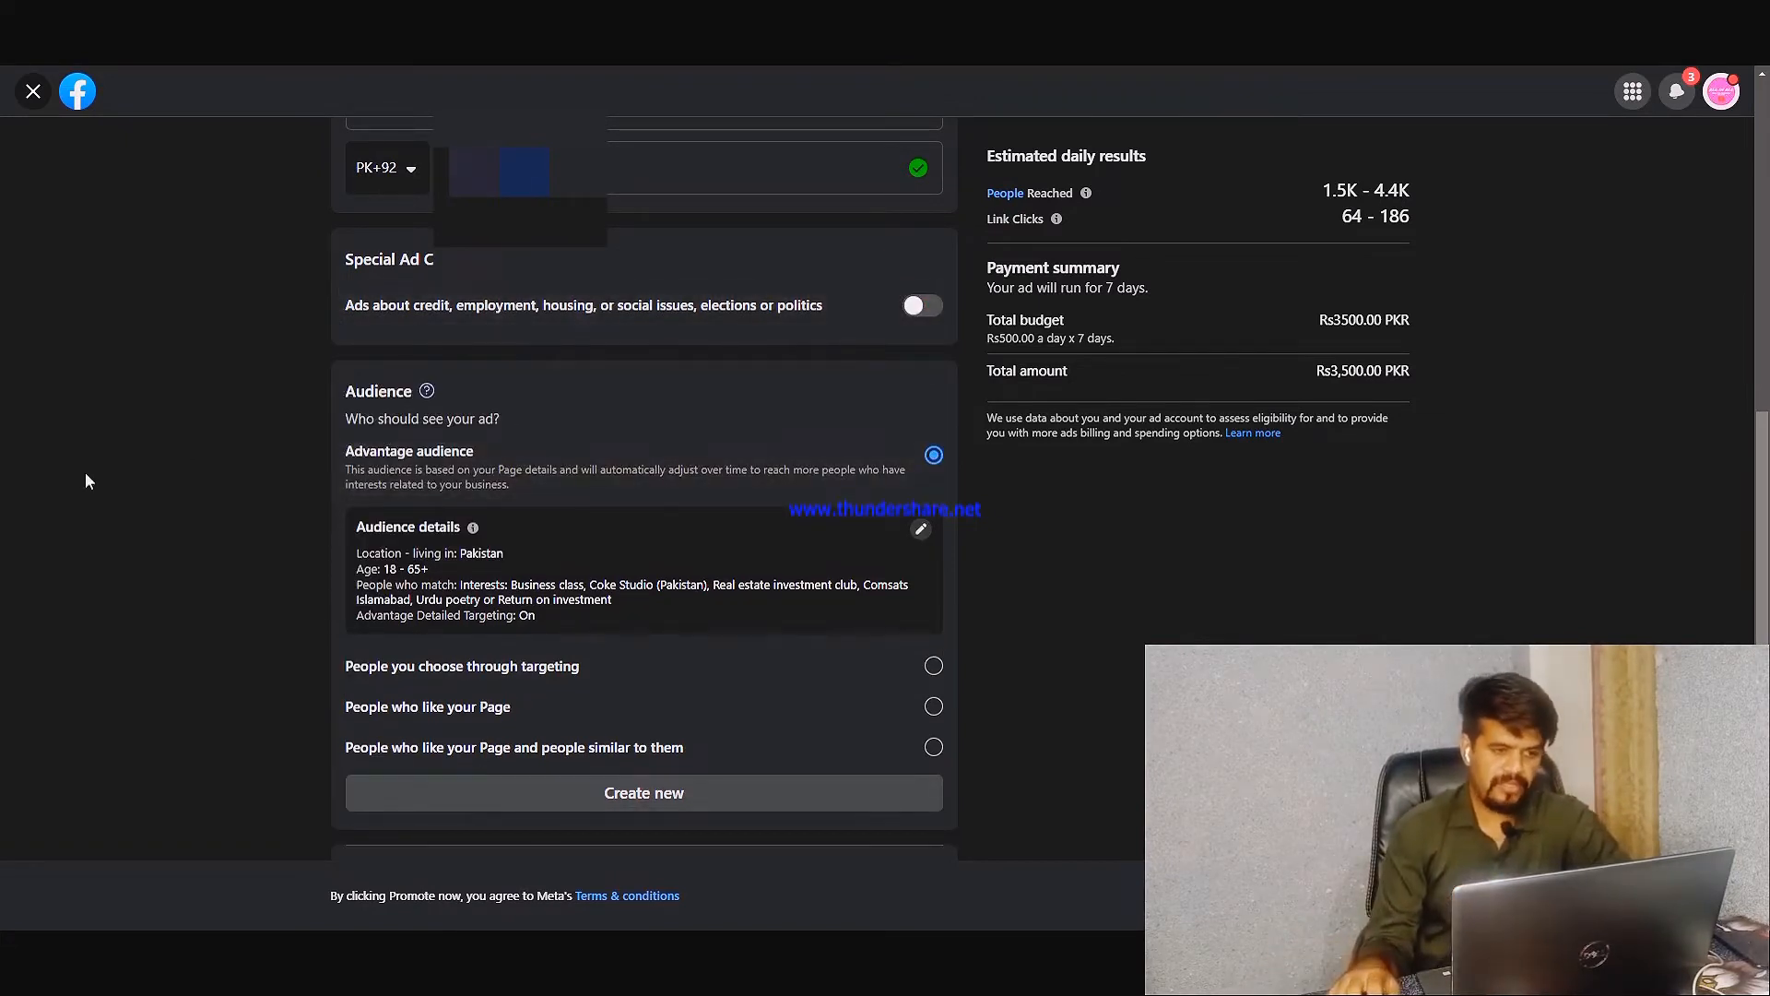
Edit the Advantage audience's details and set its maximum age to 40
scroll(417, 463, "down", 1)
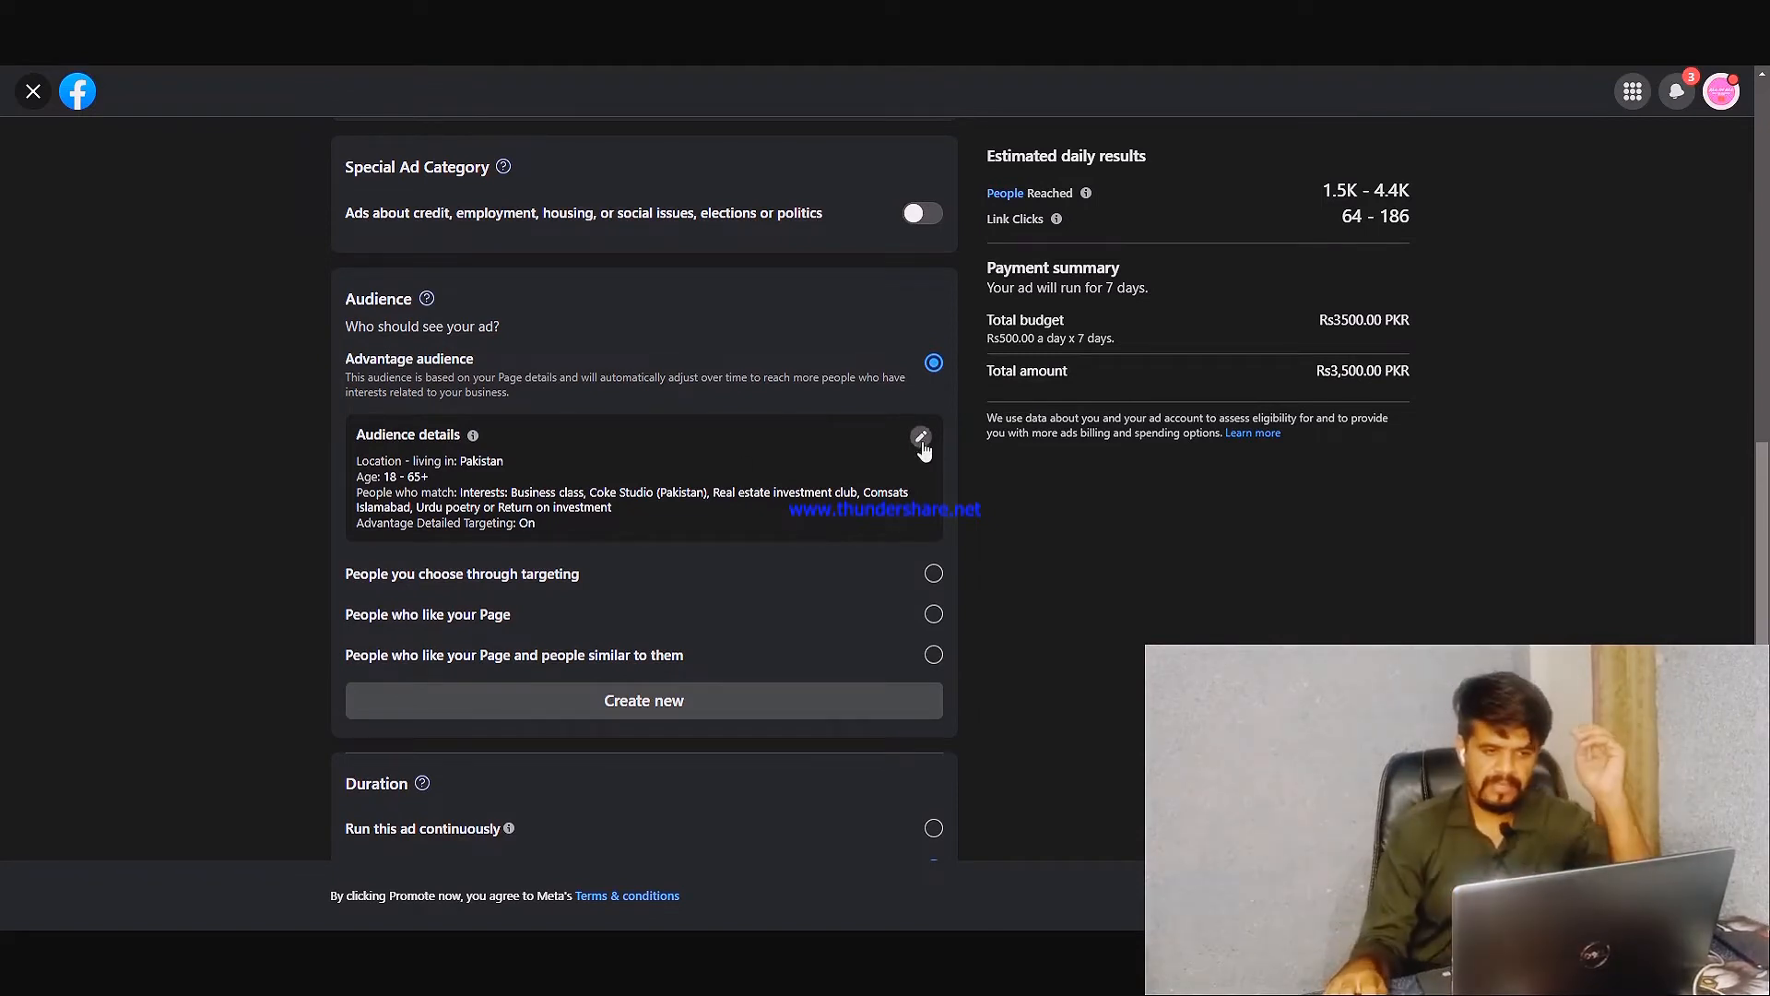
left_click(920, 436)
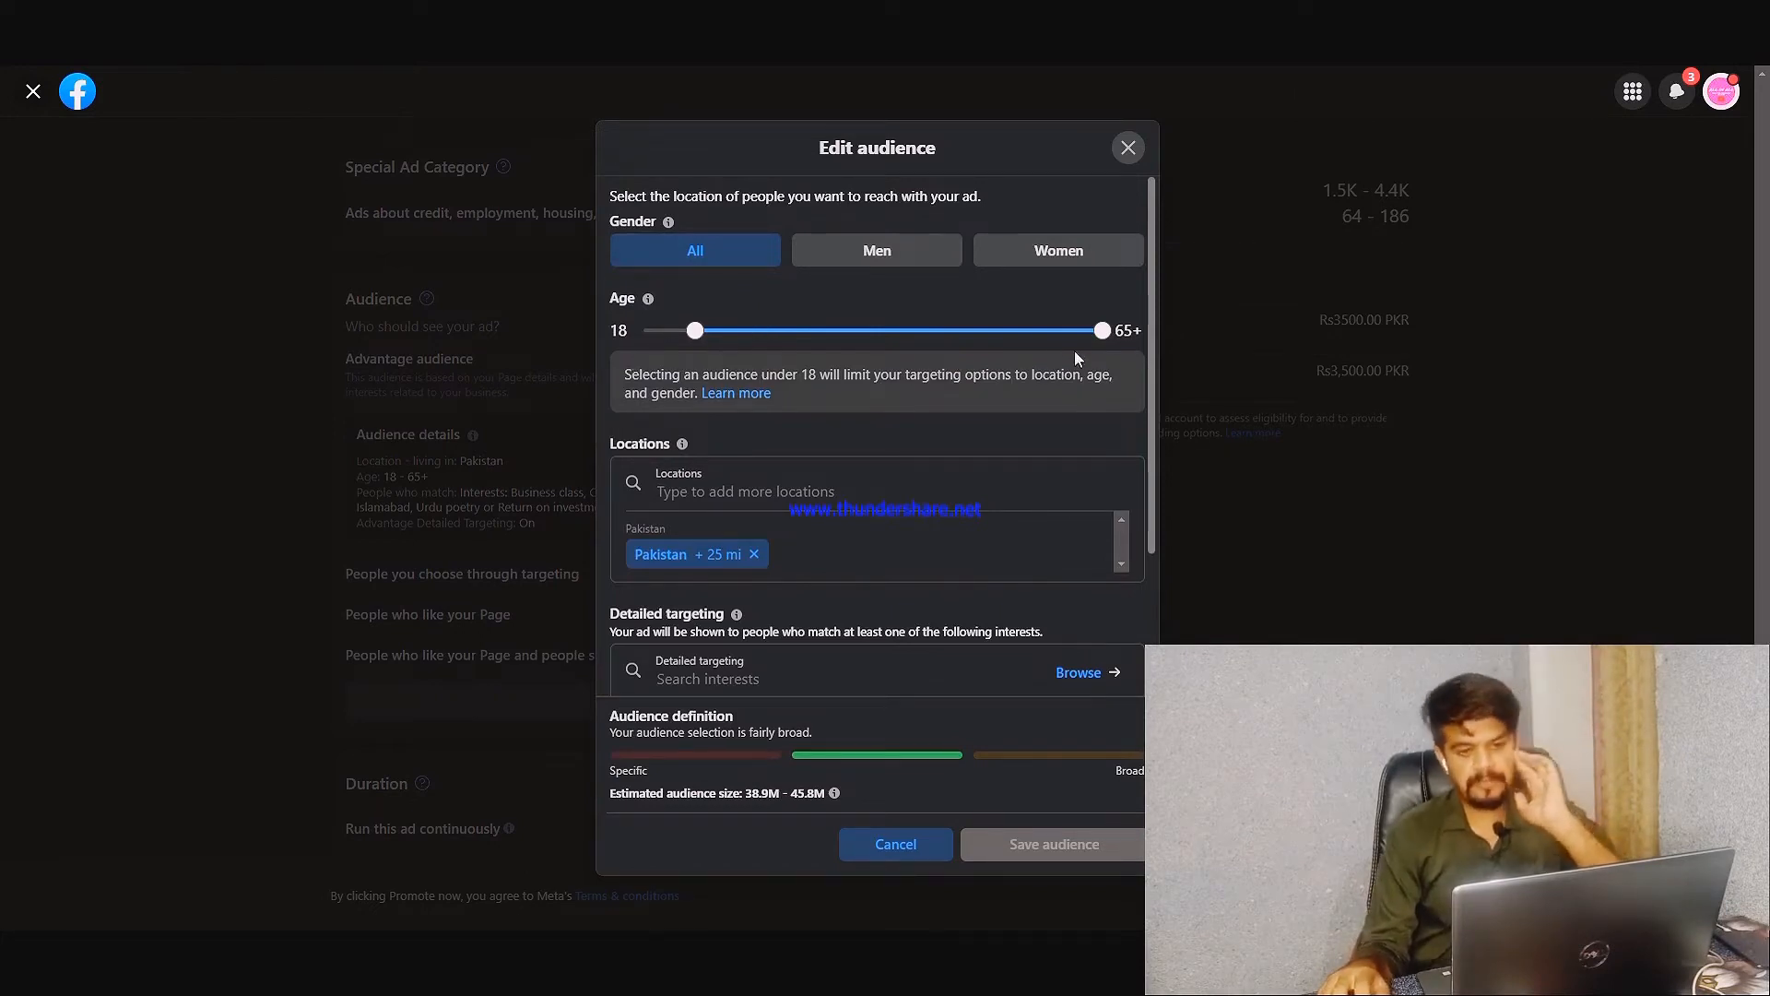
left_click_drag(1103, 330, 886, 345)
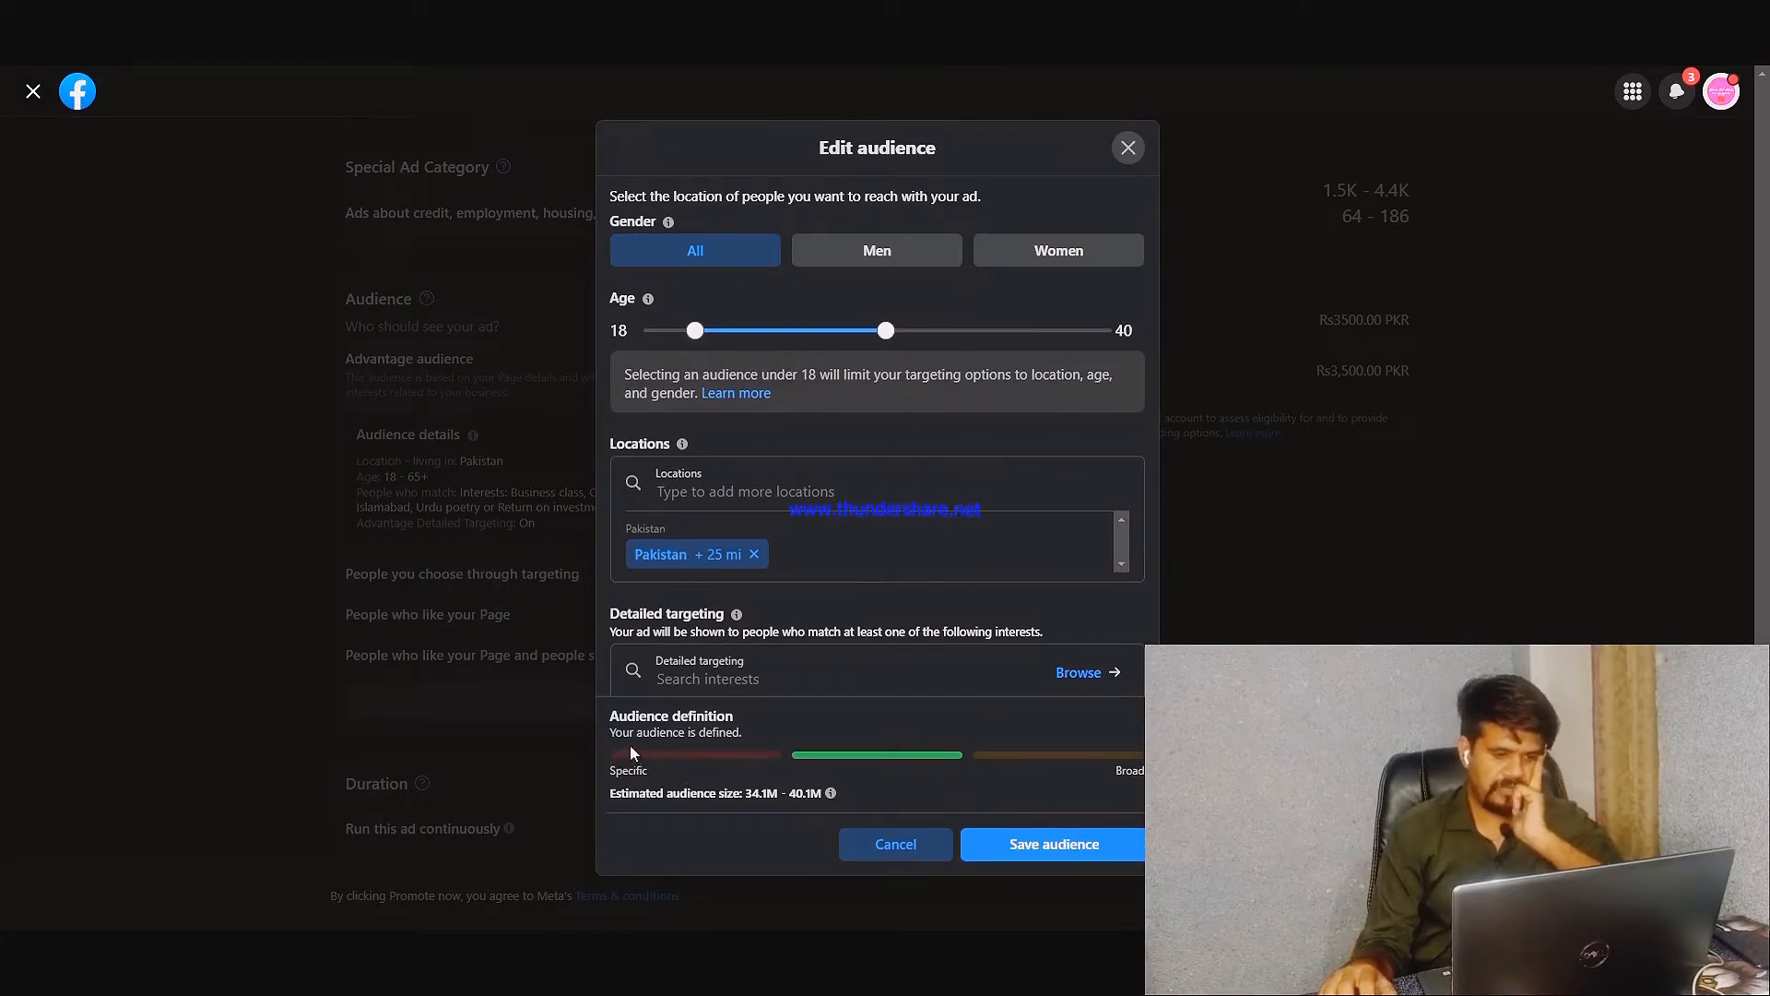
left_click_drag(886, 330, 1106, 339)
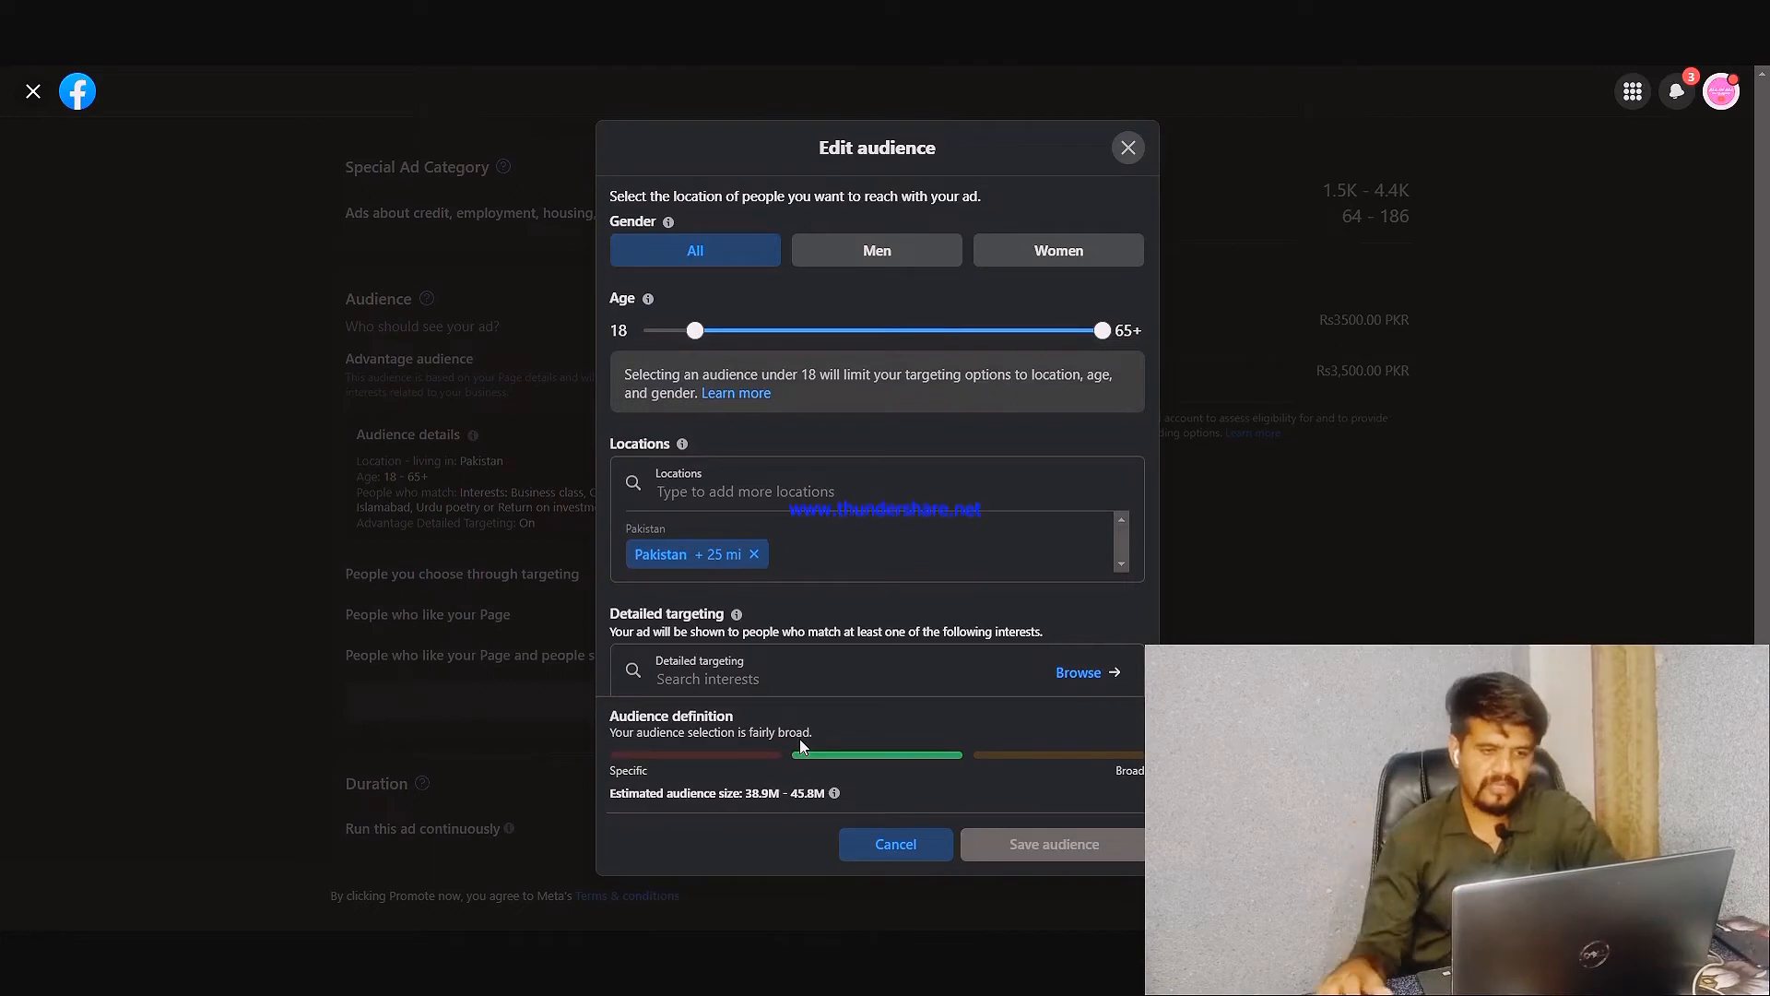
left_click_drag(1102, 331, 886, 341)
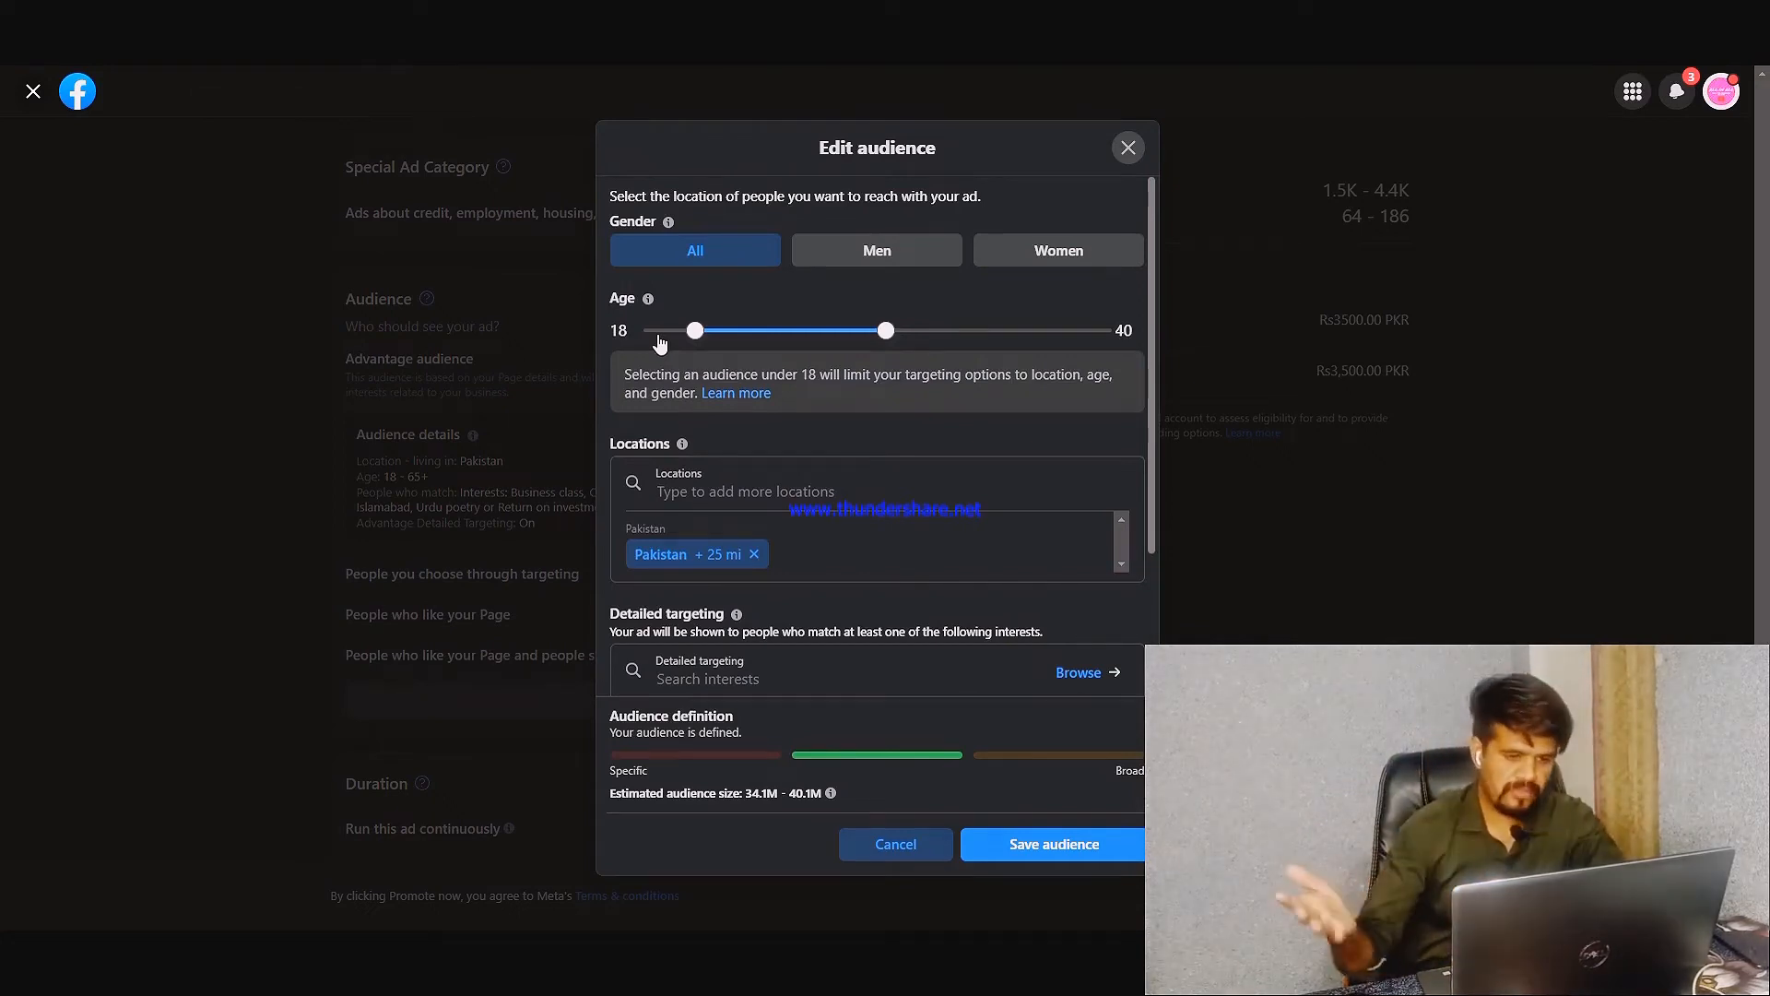
Replace Pakistan with Choa Saiden Shah District Chakwal as the audience's target location
scroll(810, 411, "down", 2)
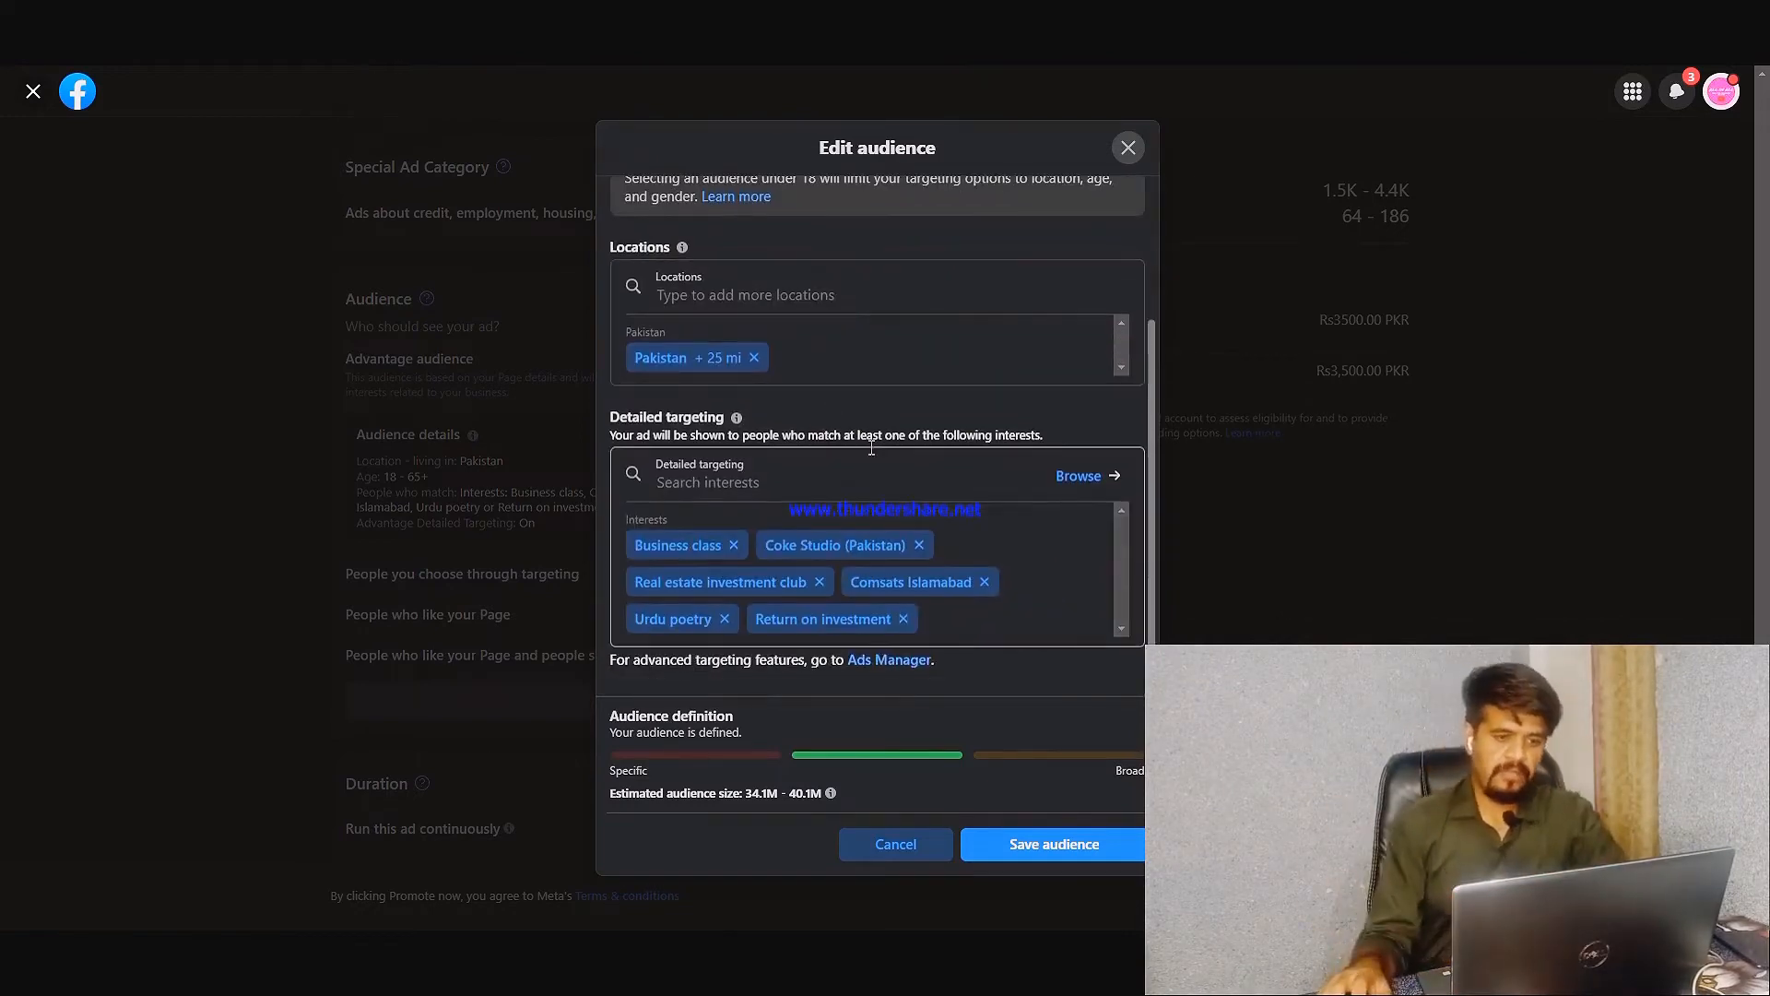
scroll(848, 516, "up", 1)
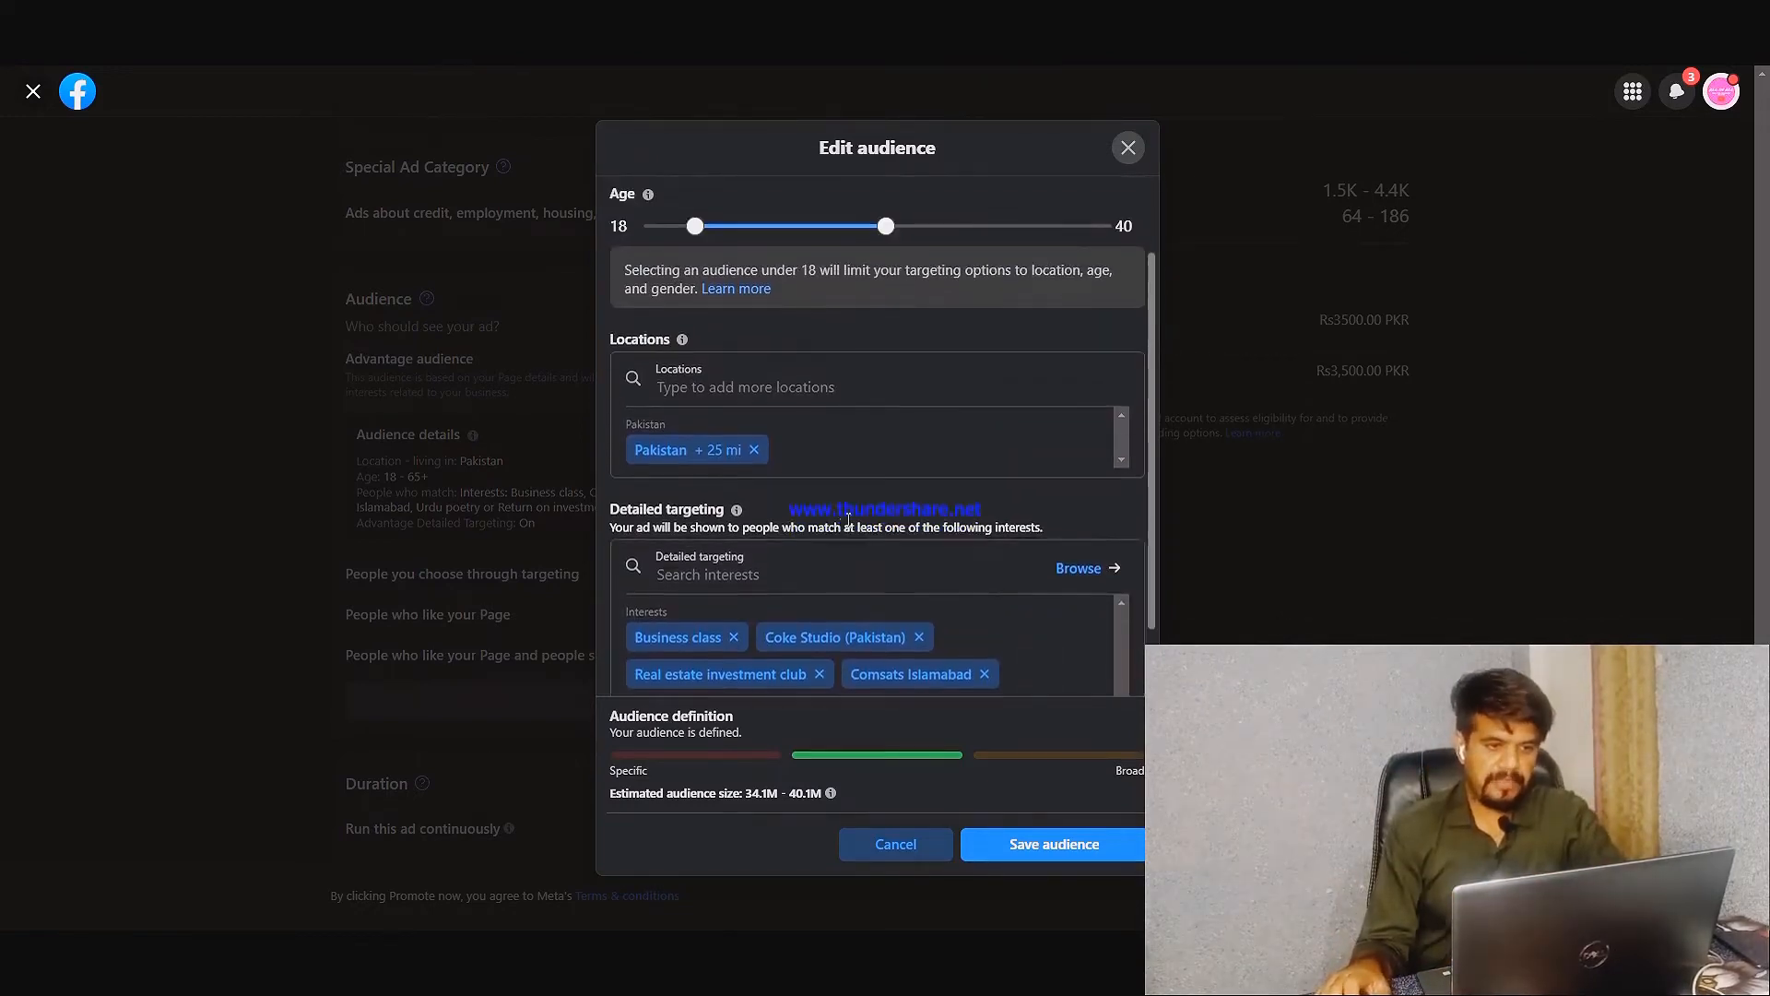
scroll(848, 519, "up", 1)
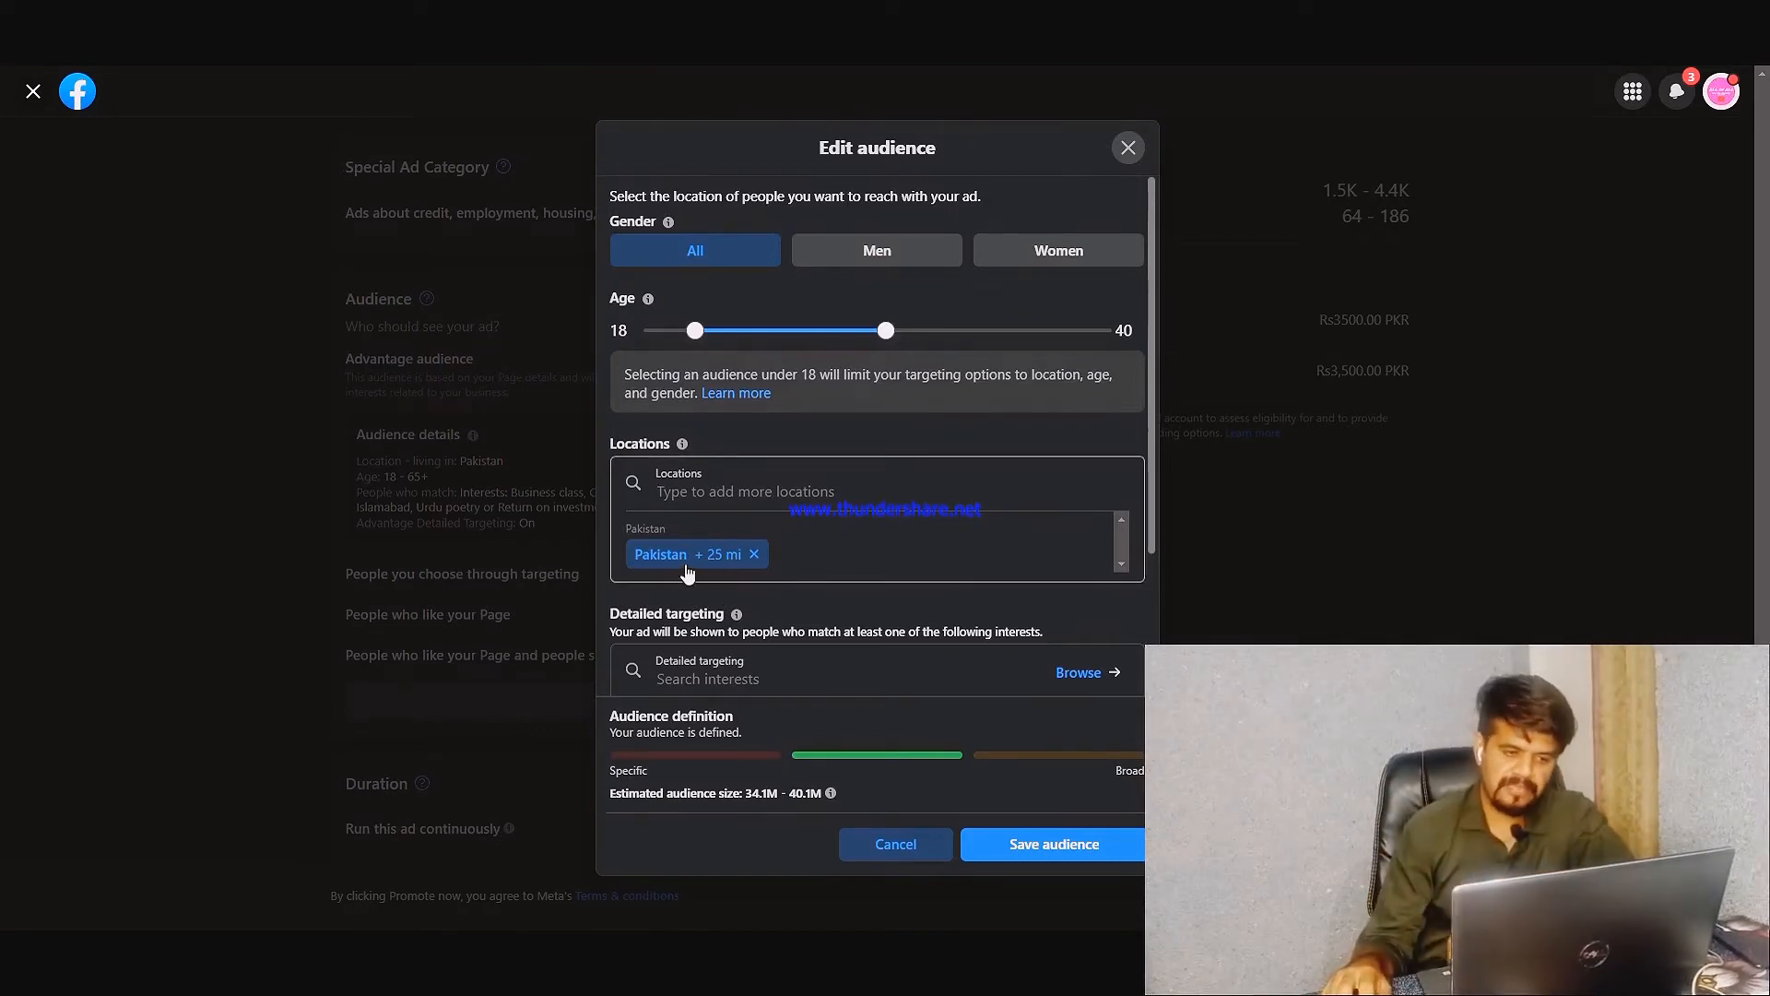
left_click(753, 554)
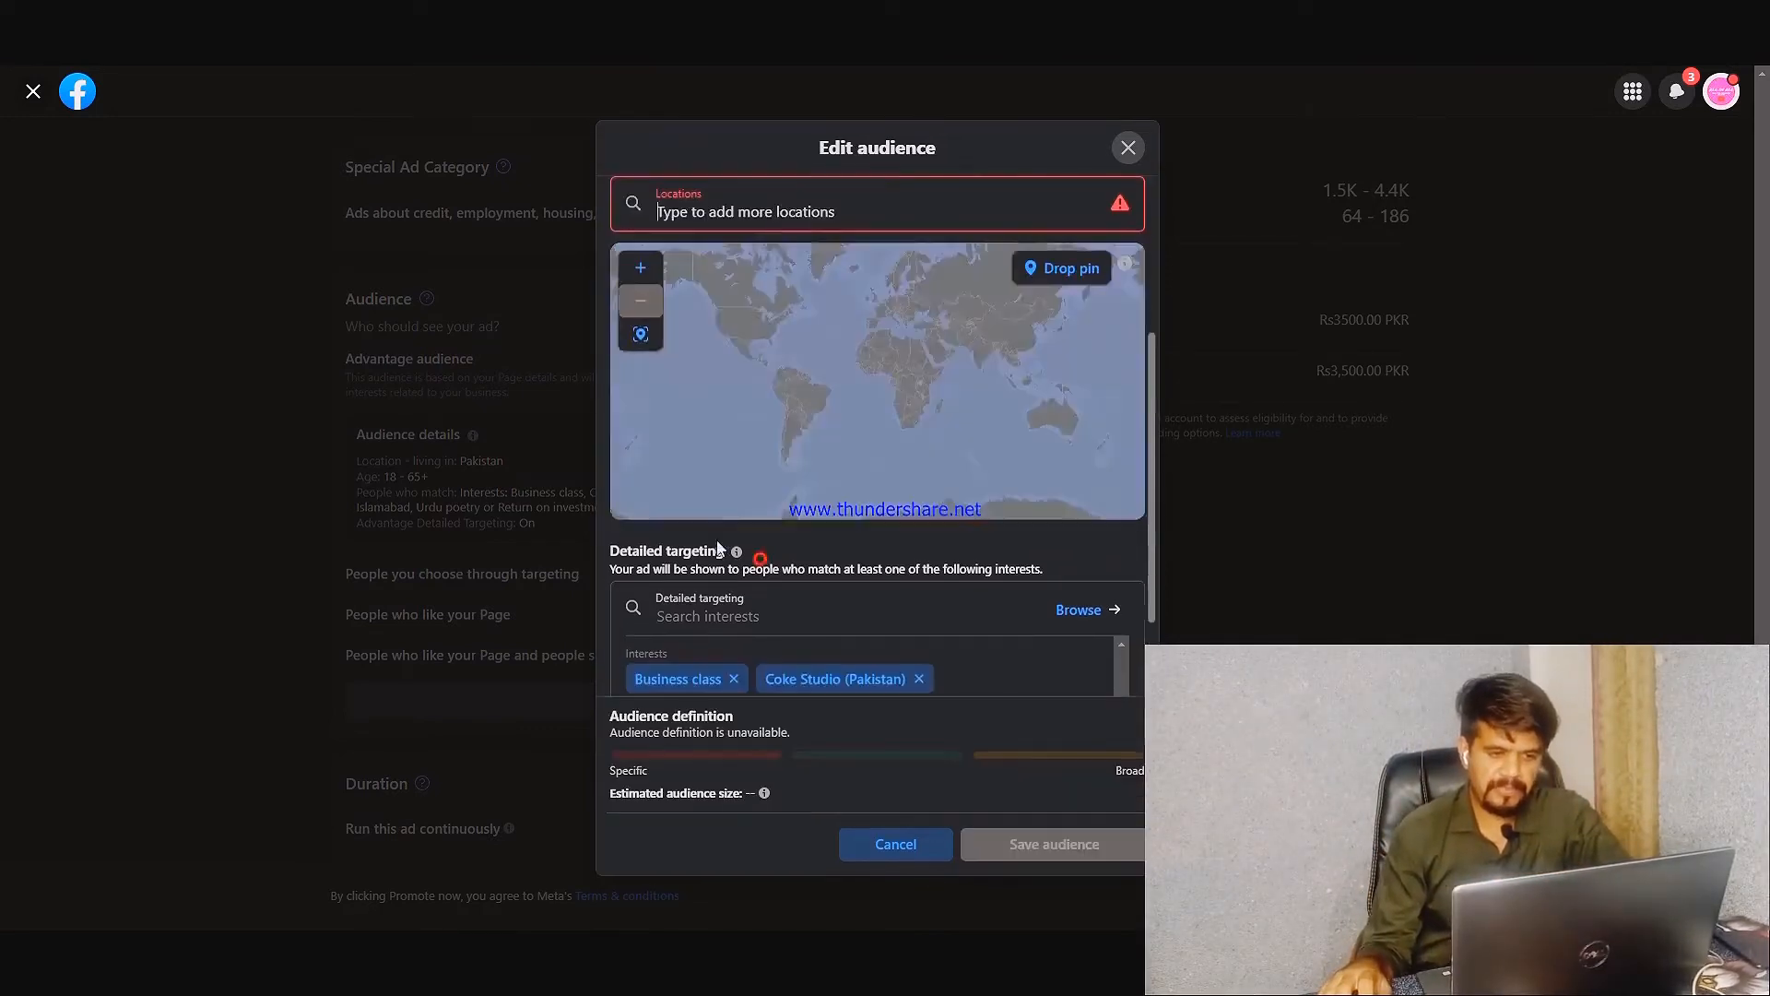
left_click(812, 223)
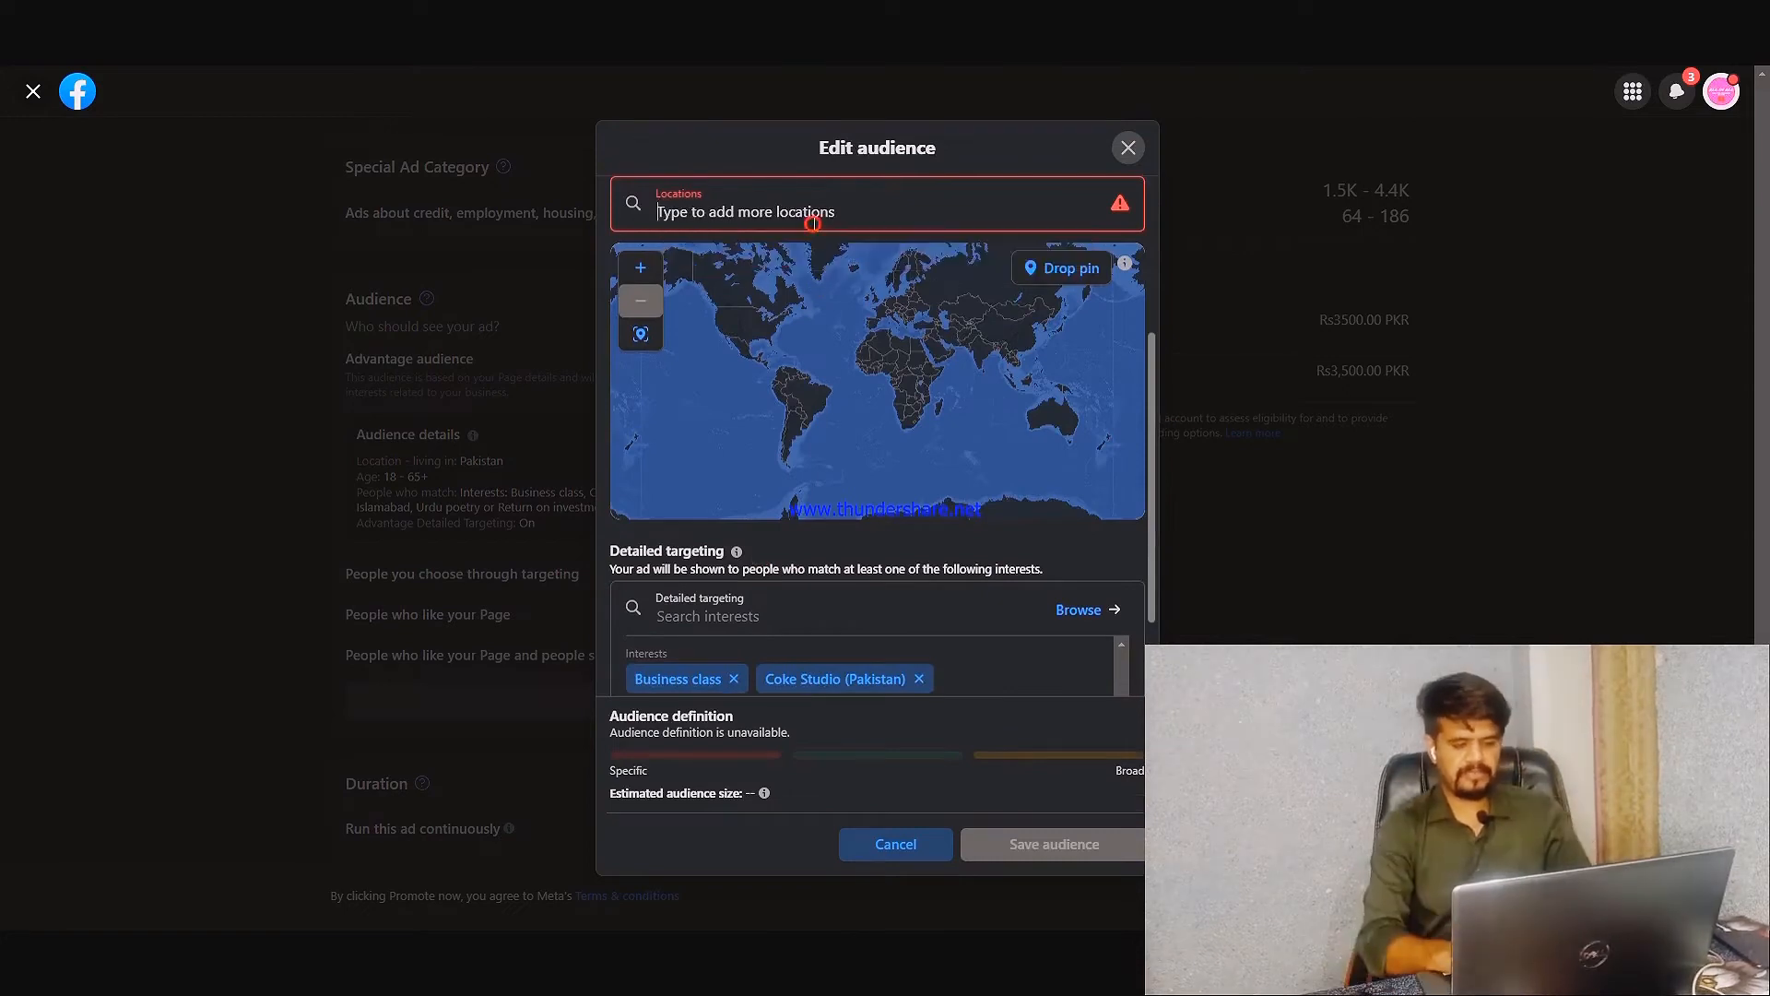
type("Choa Saiden")
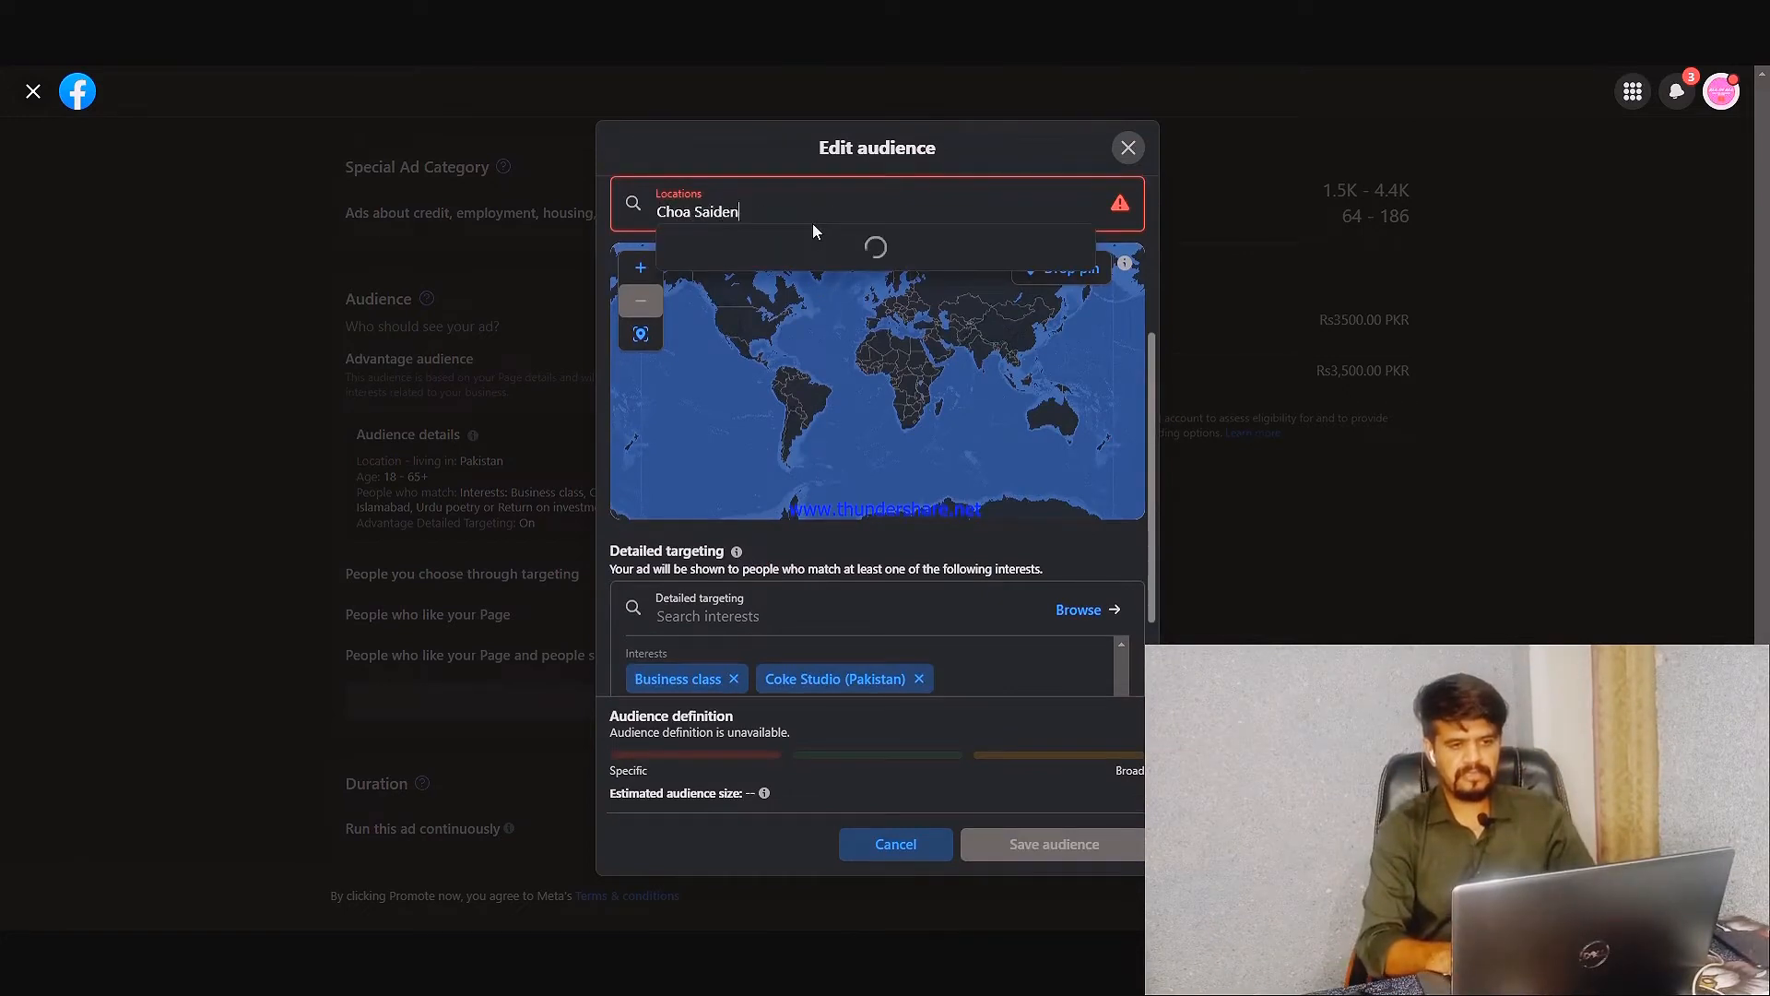
type("  shah")
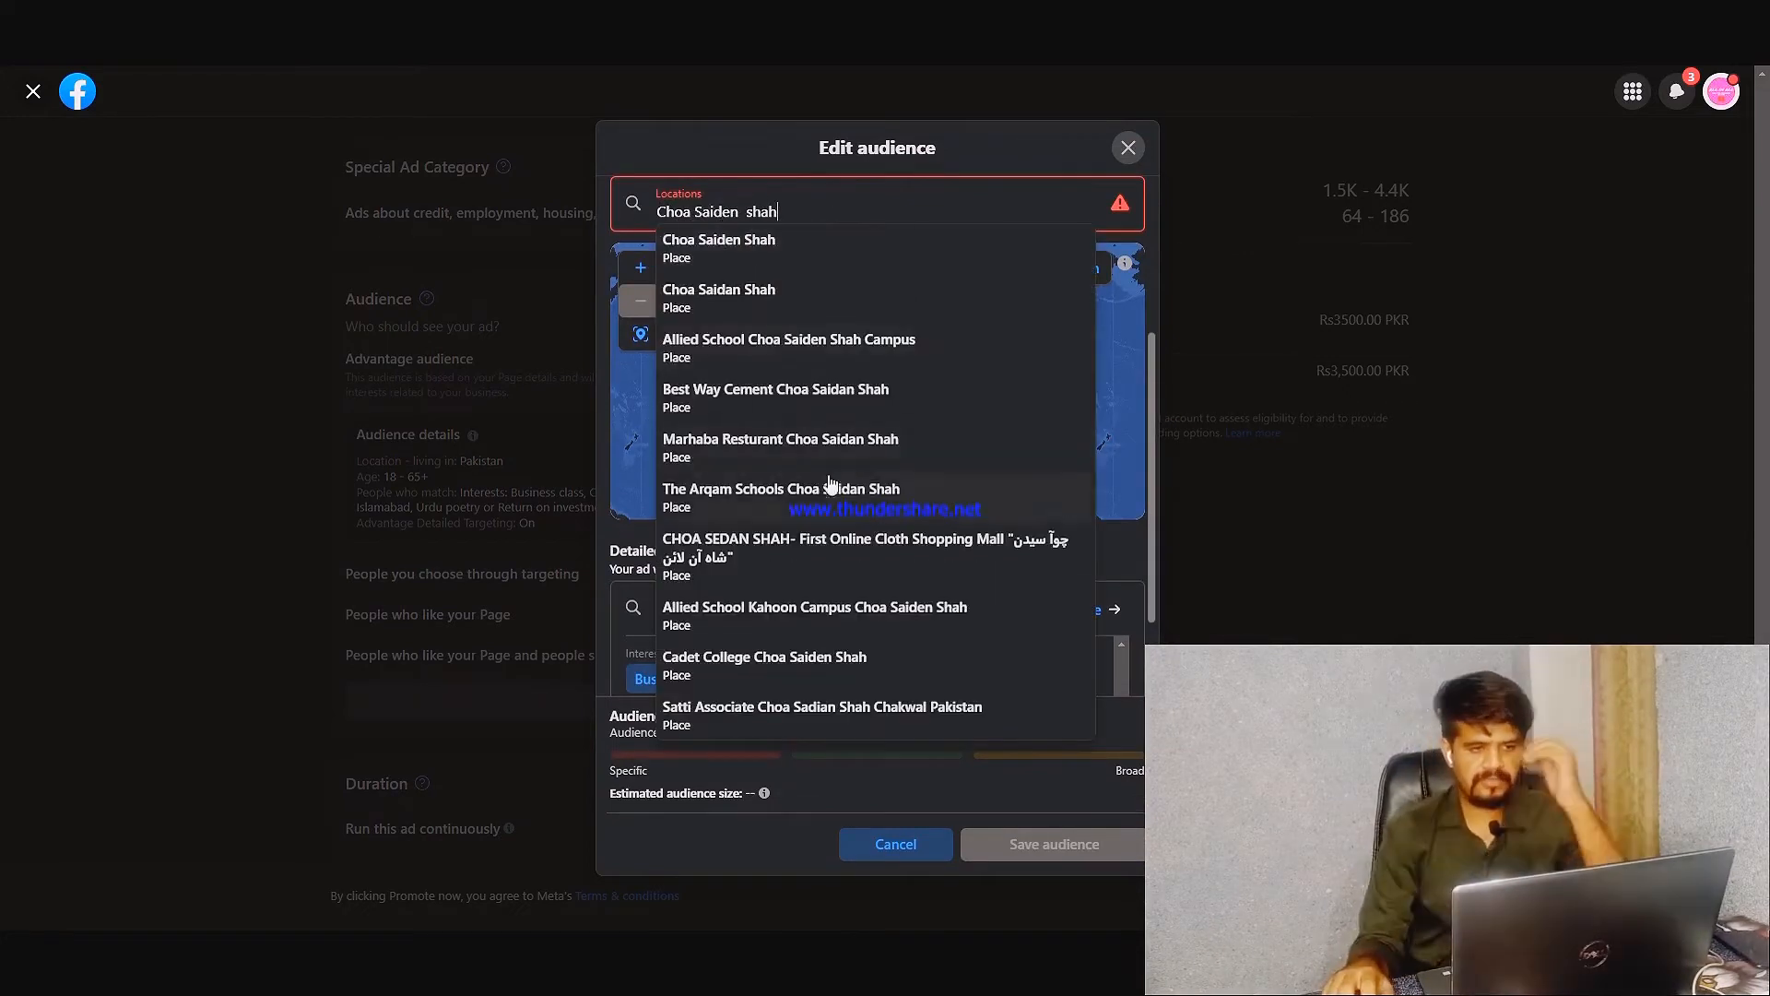
type(" pak")
key("BackSpace")
key("BackSpace")
key("BackSpace")
key("BackSpace")
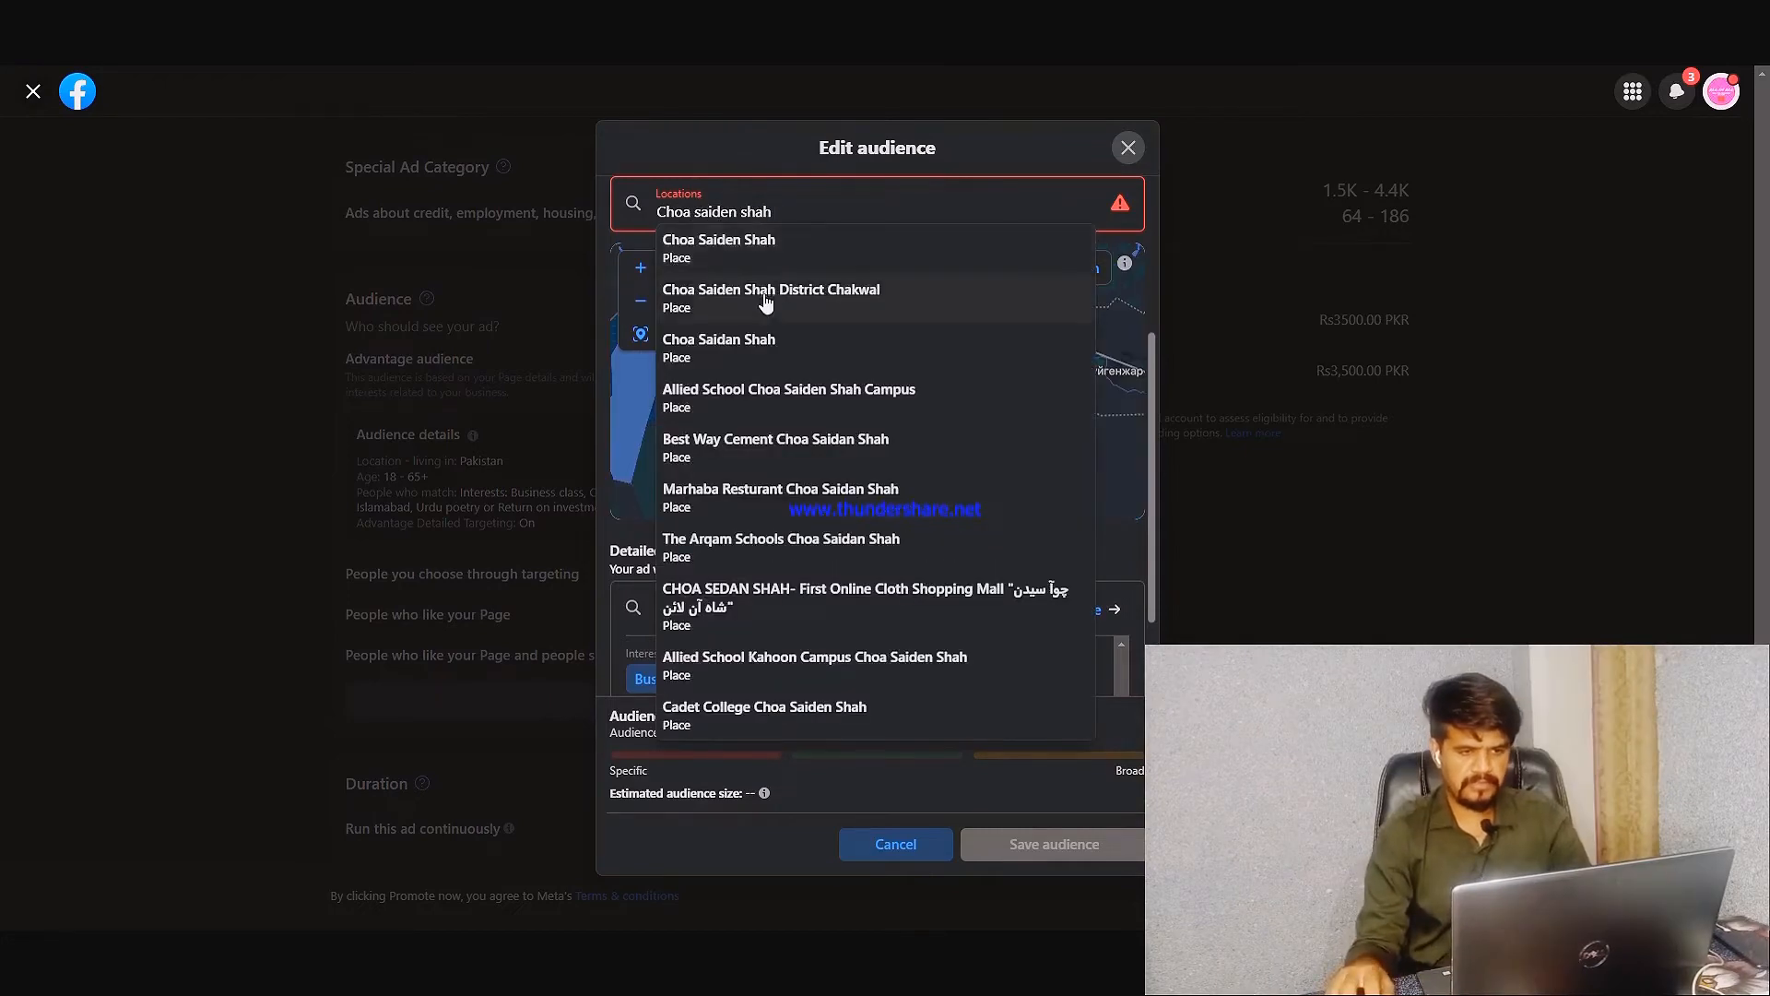
left_click(763, 289)
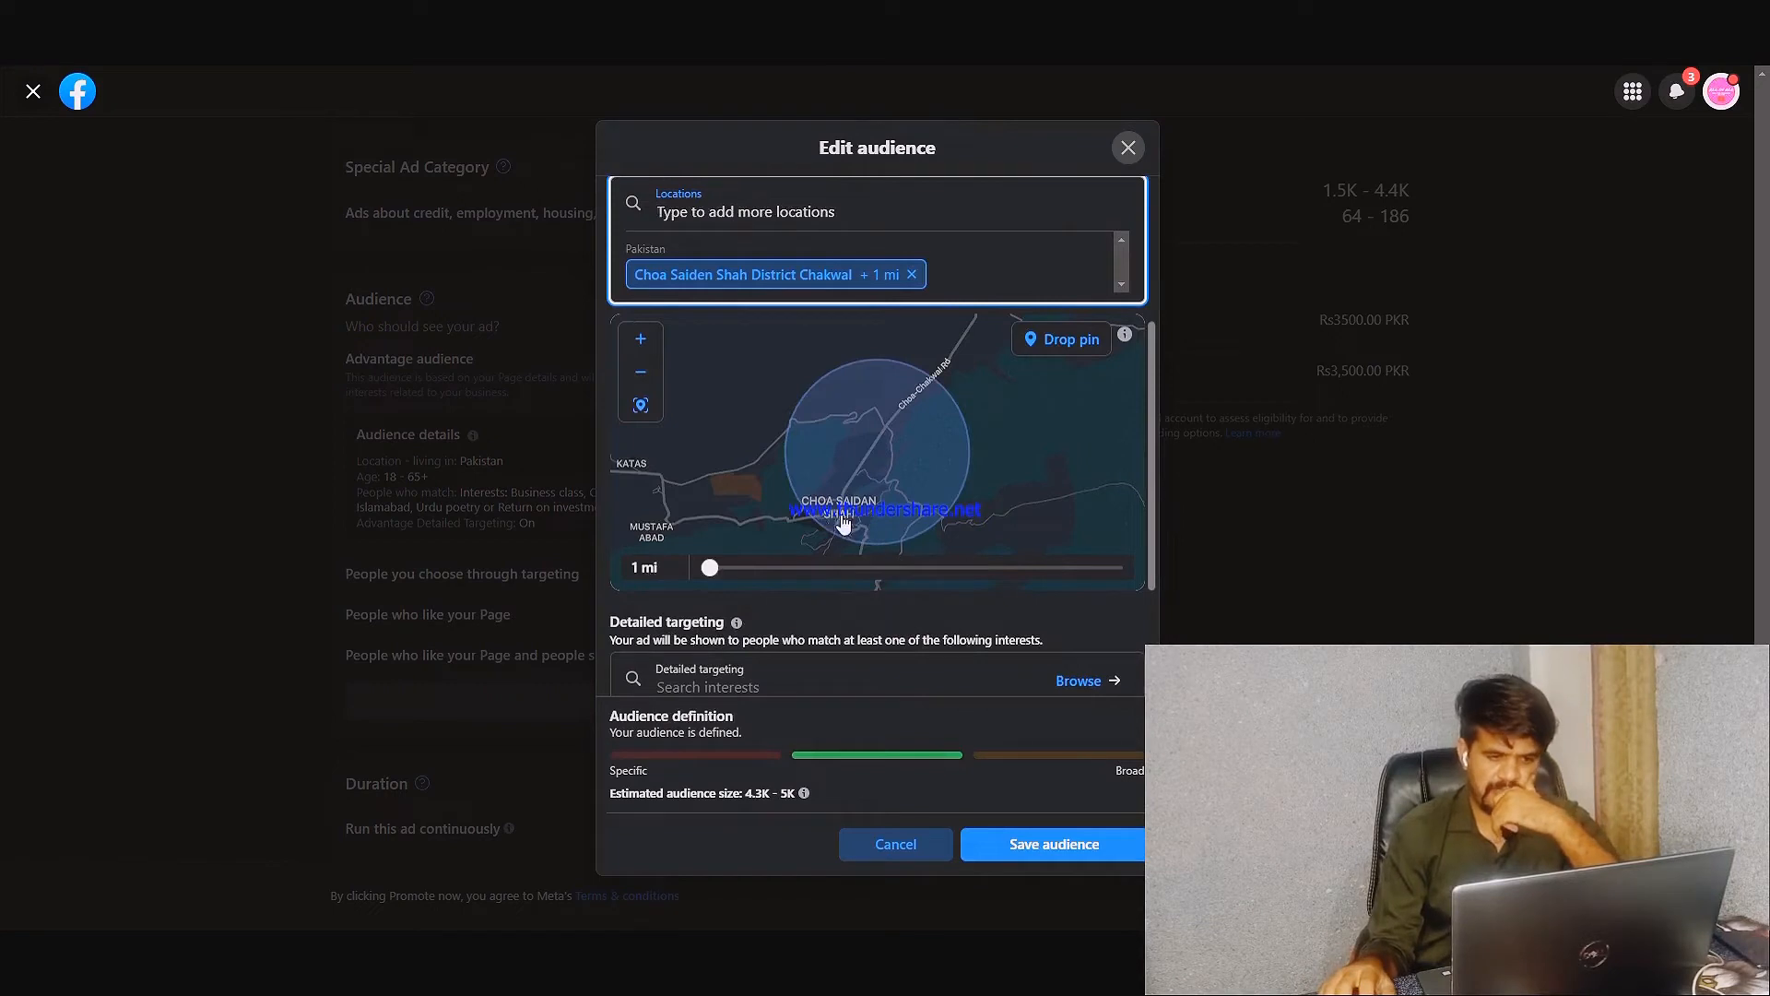
Examine the radius around Choa Saiden Shah District Chakwal and the surrounding area on the location map
left_click(1029, 353)
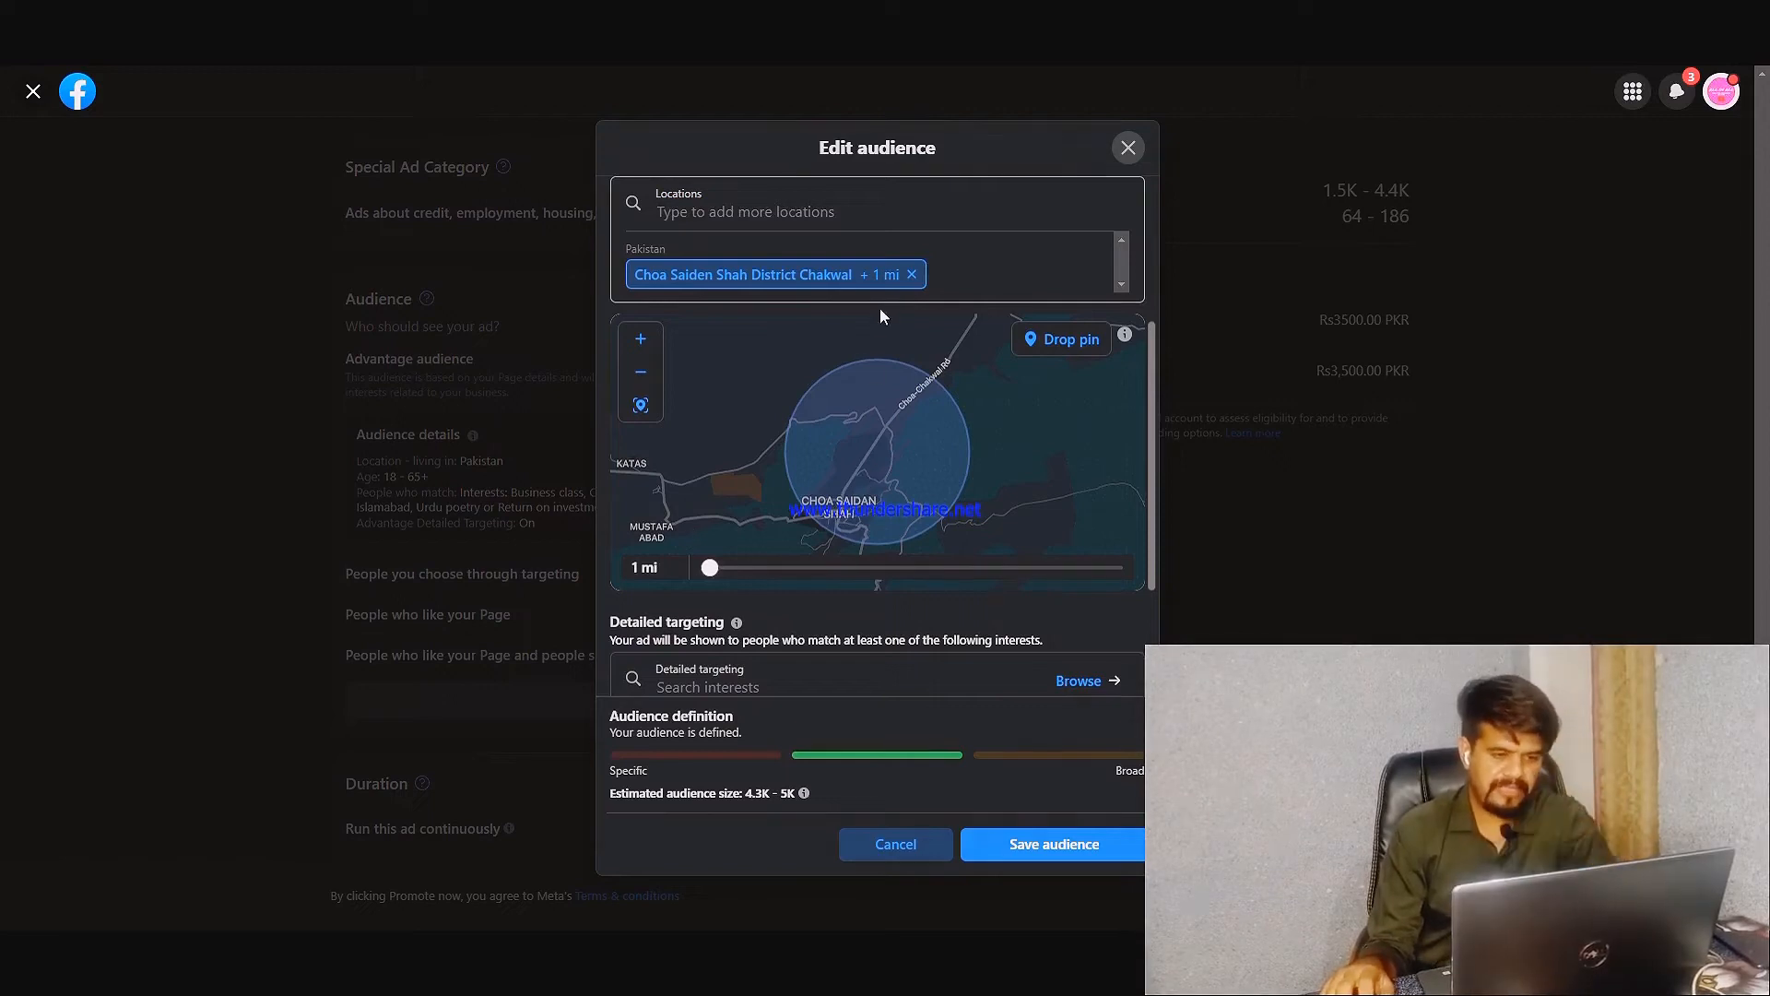
left_click_drag(710, 569, 661, 567)
scroll(661, 566, "down", 1)
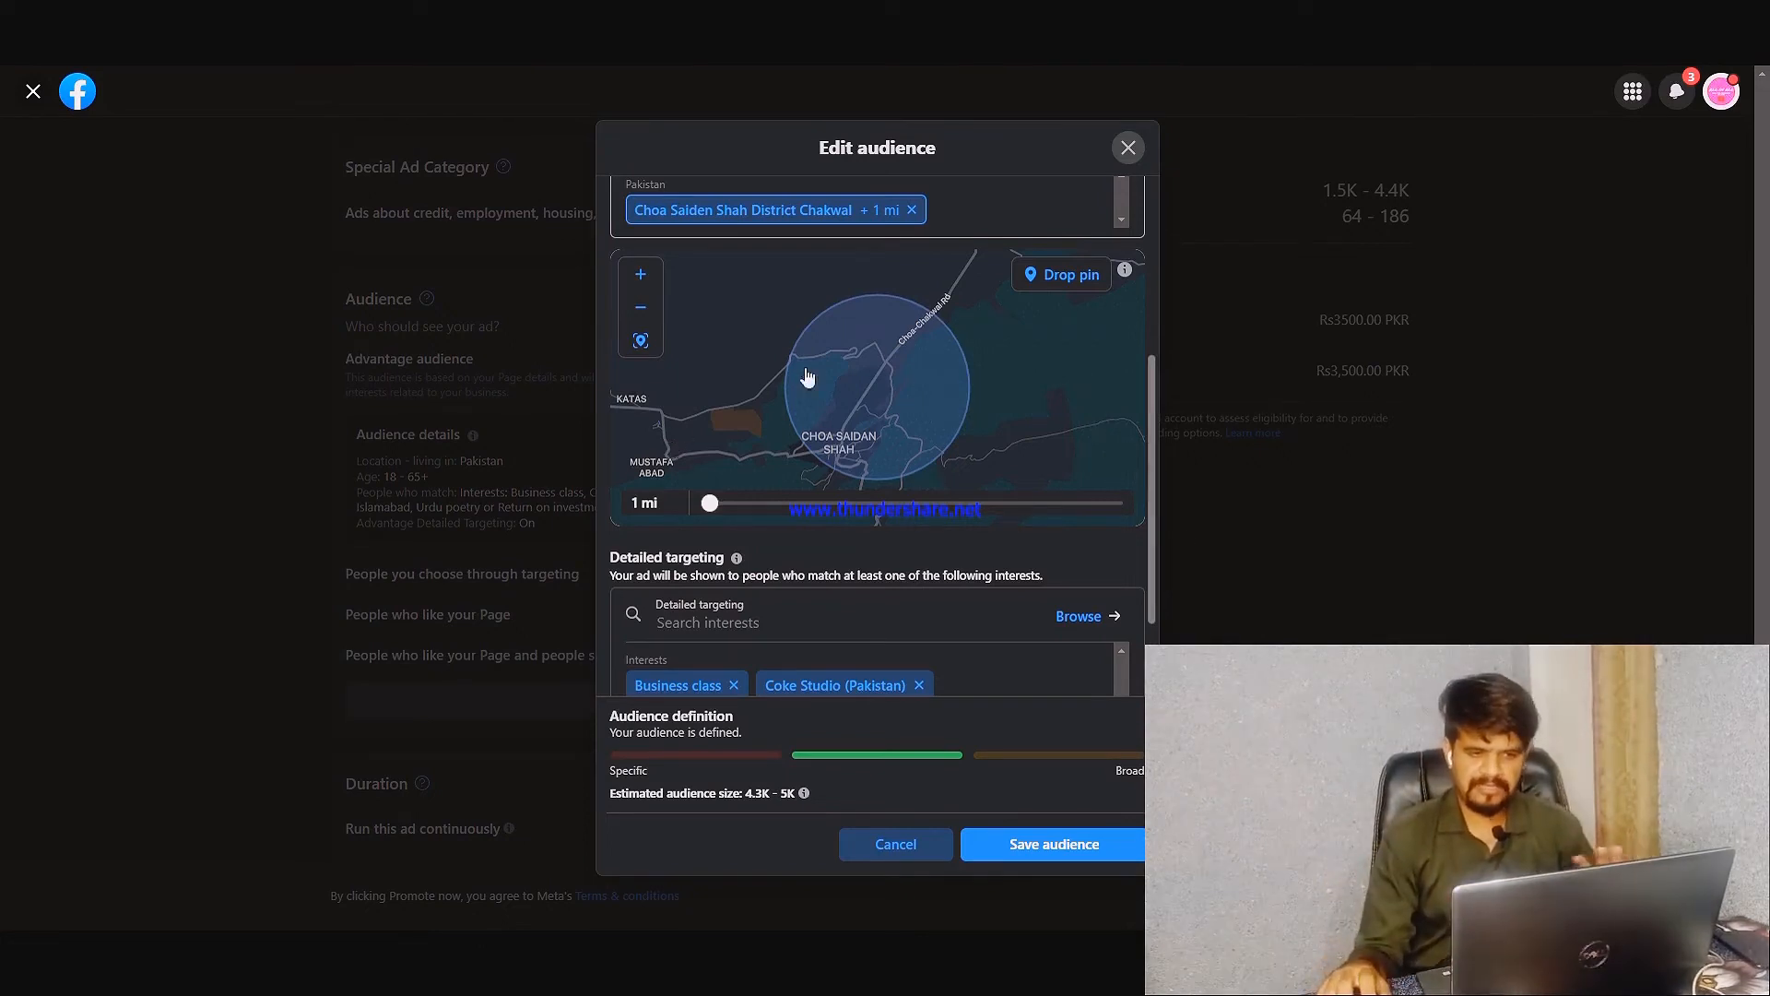
scroll(983, 415, "down", 3)
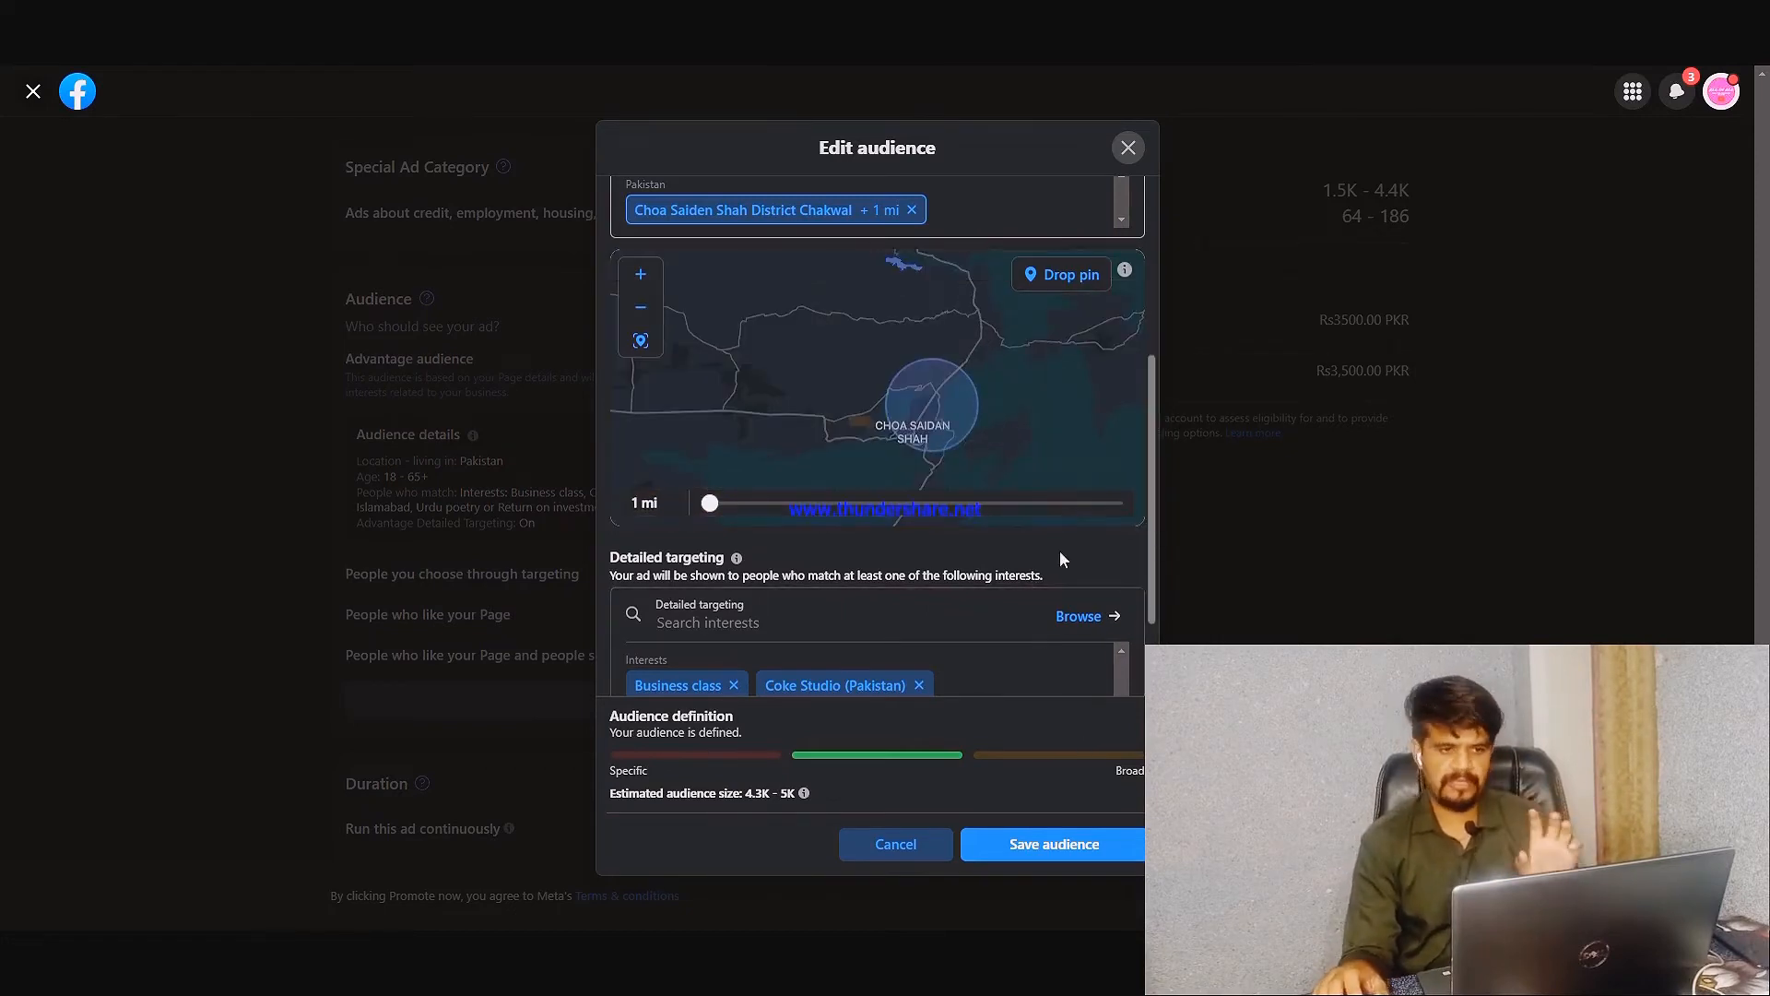
scroll(1130, 555, "up", 3)
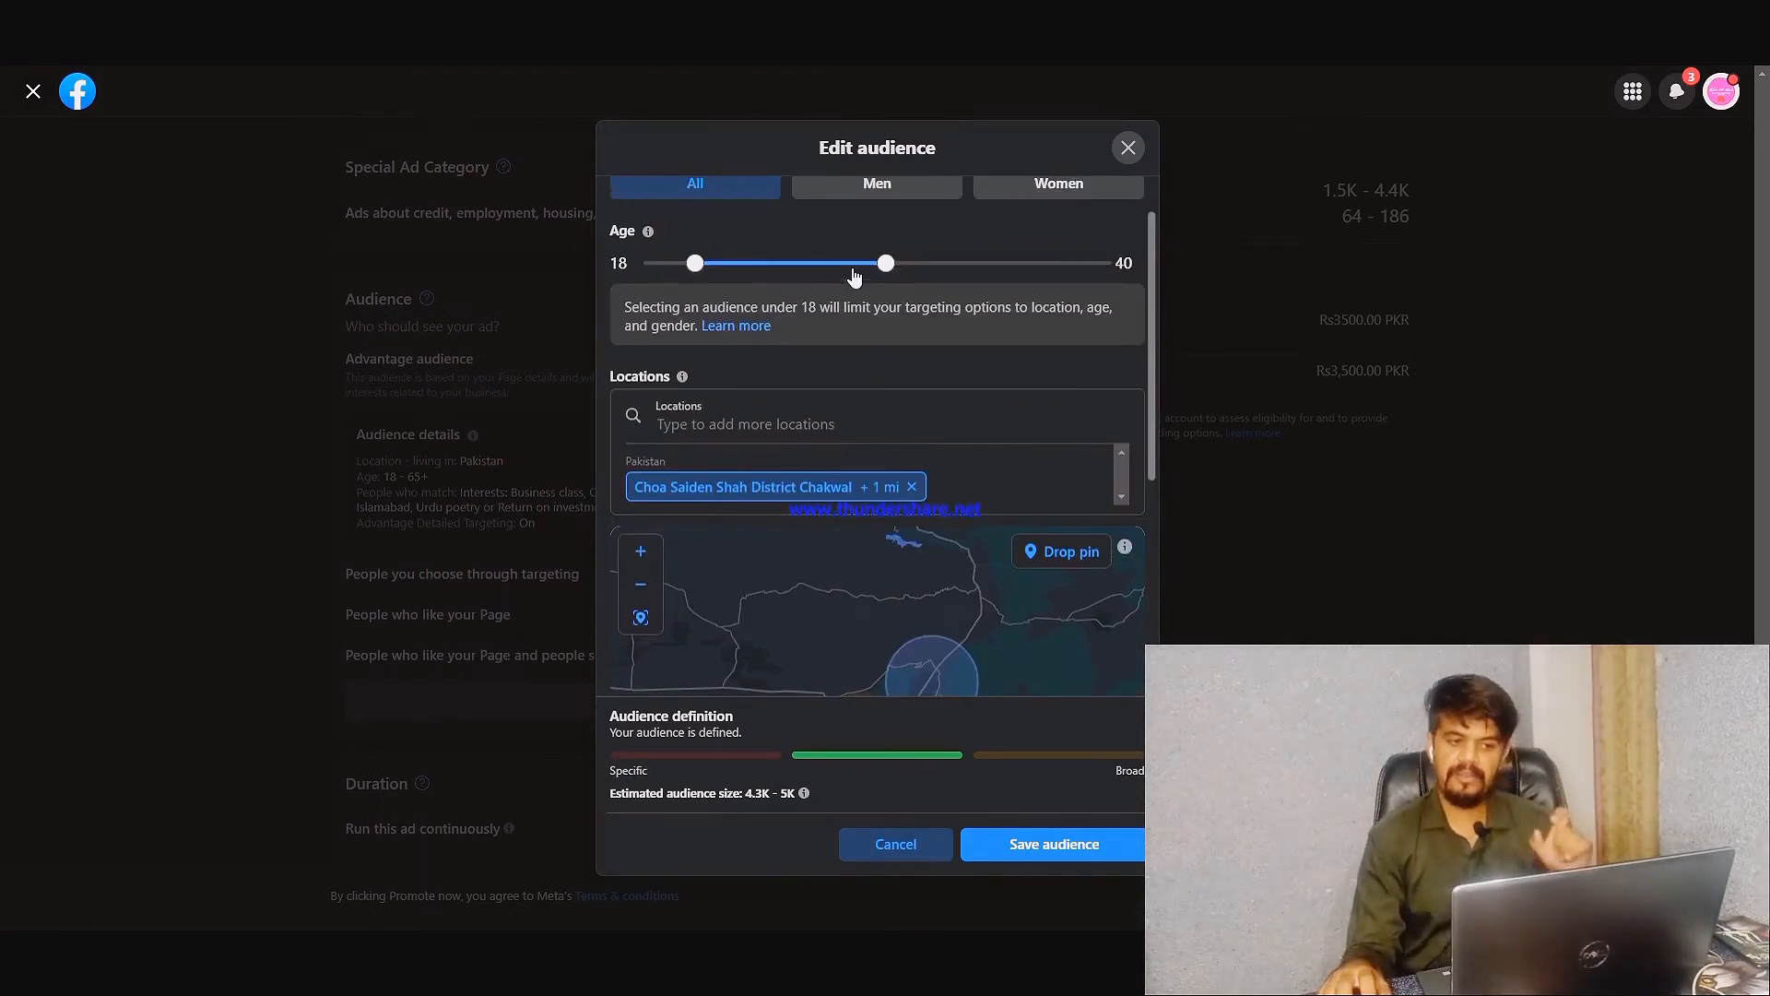
scroll(857, 278, "down", 2)
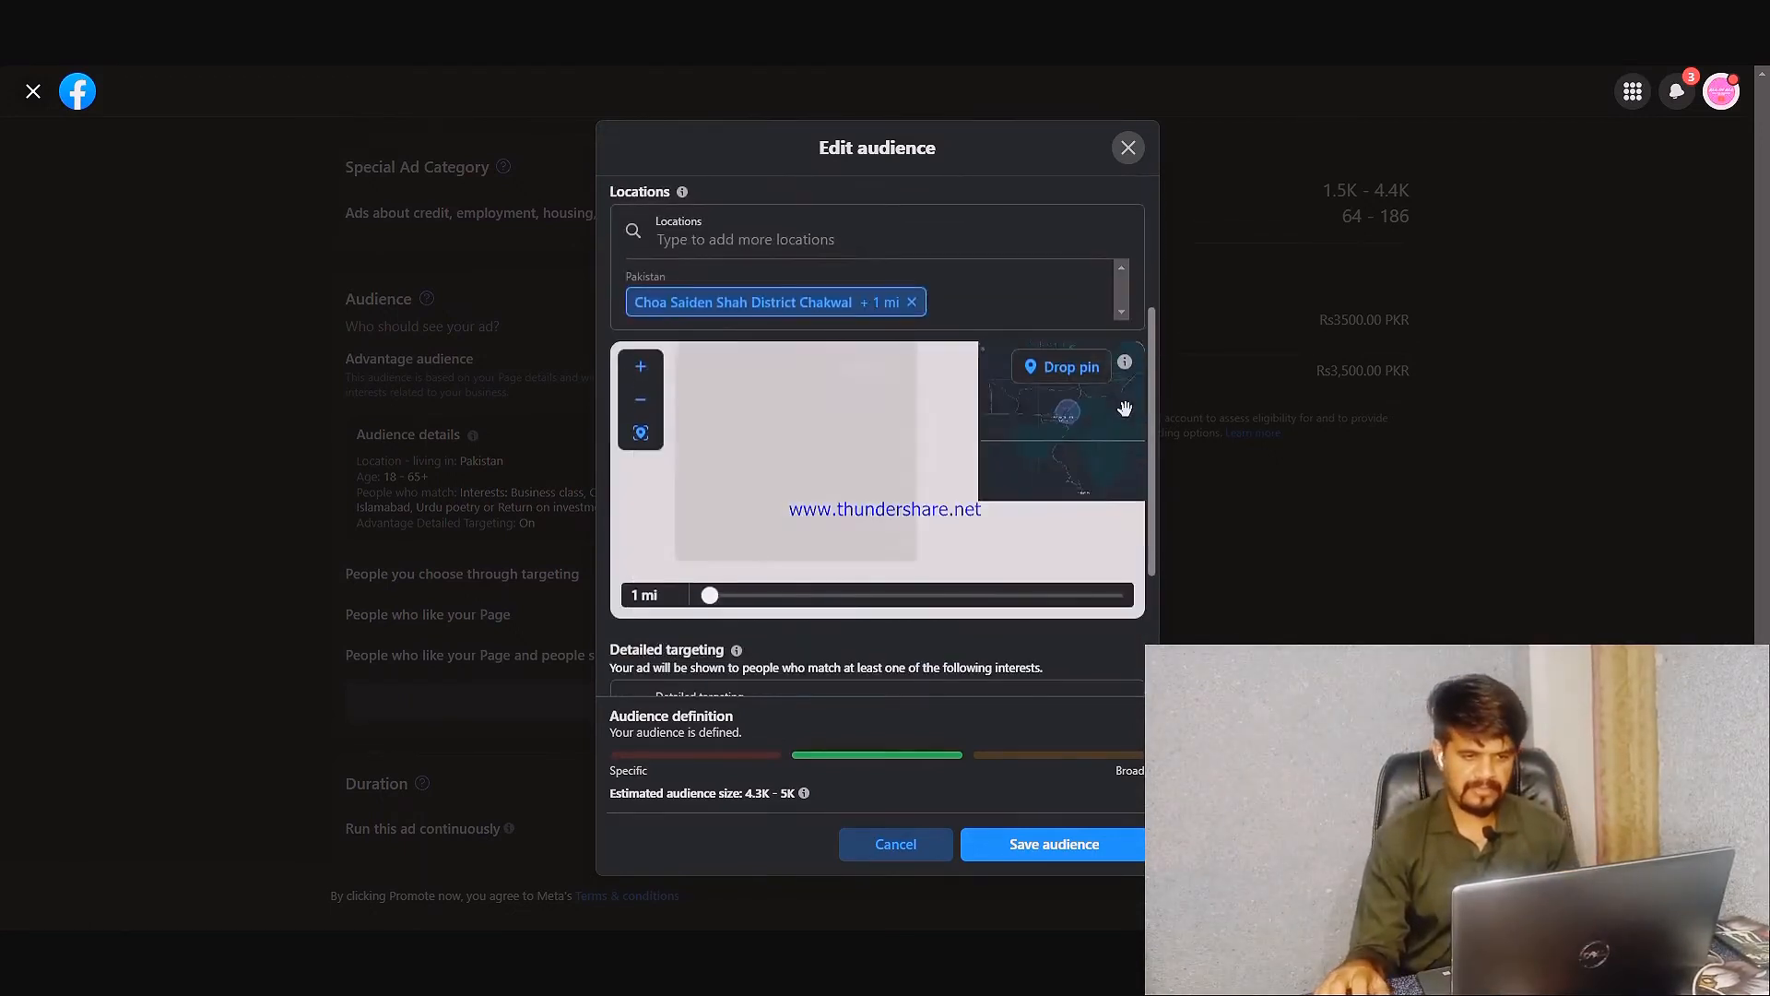
scroll(1018, 429, "up", 1)
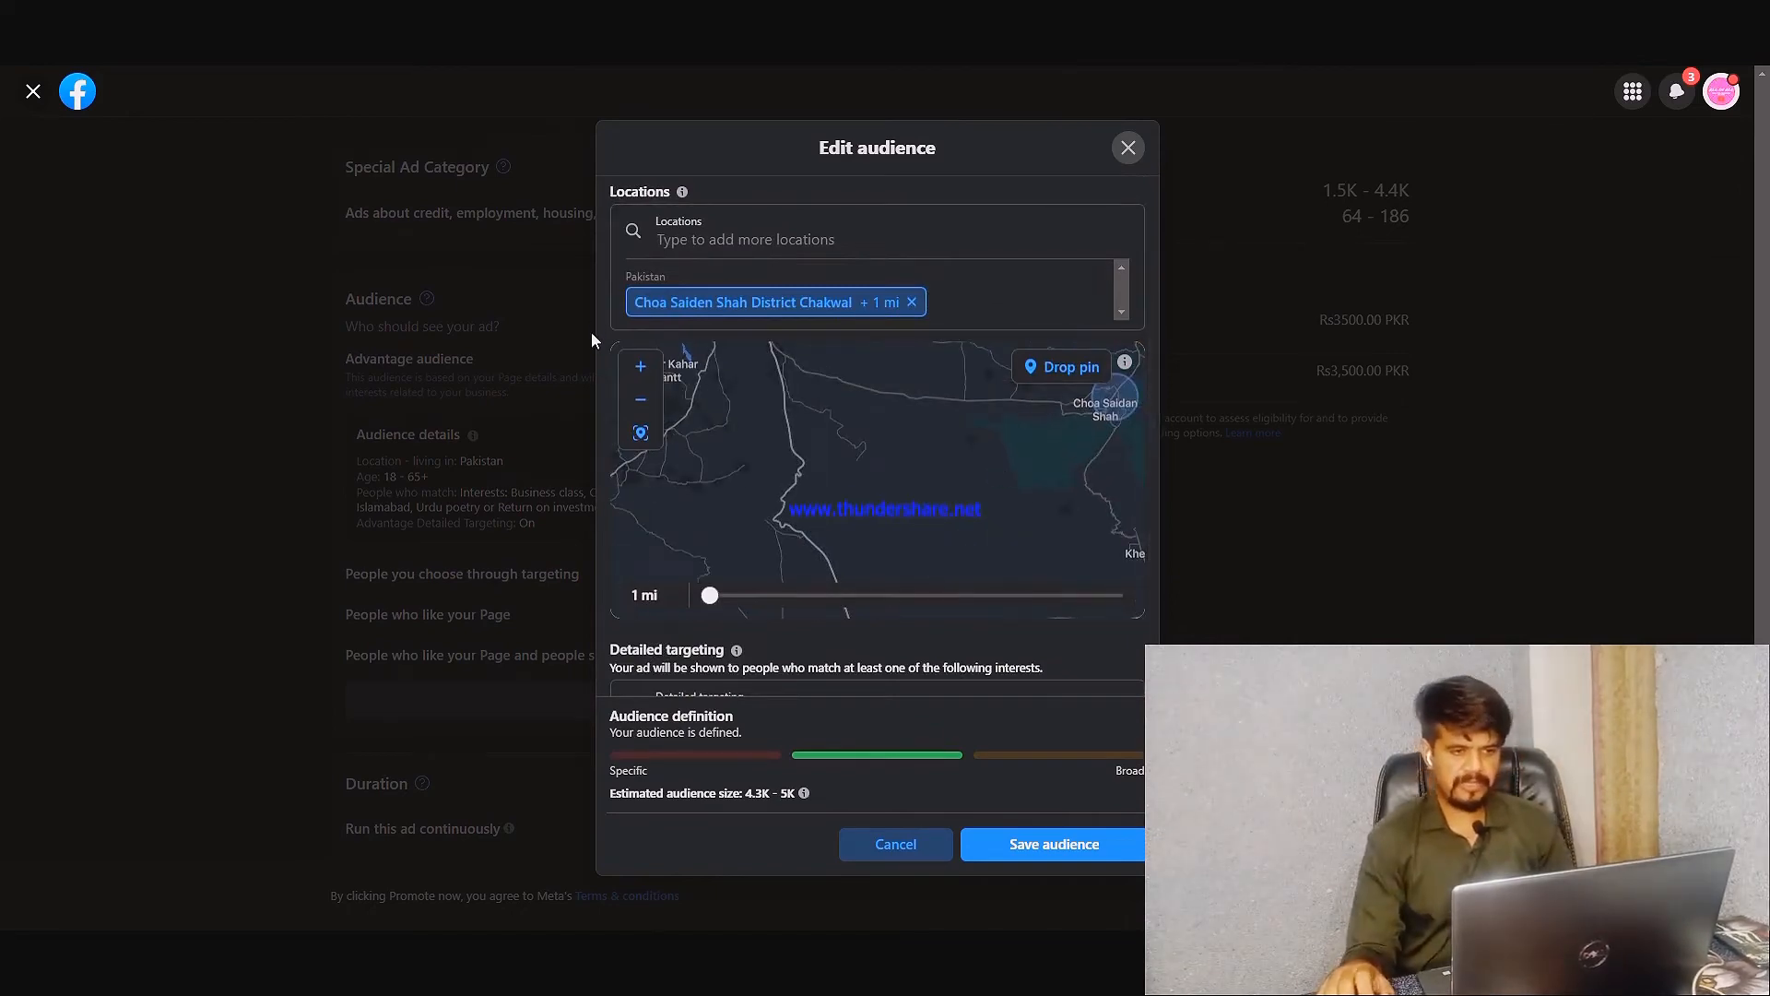
Remove all existing interests except Business class, and add Fashion (film), Eating and spicy food to the detailed targeting
scroll(608, 323, "down", 2)
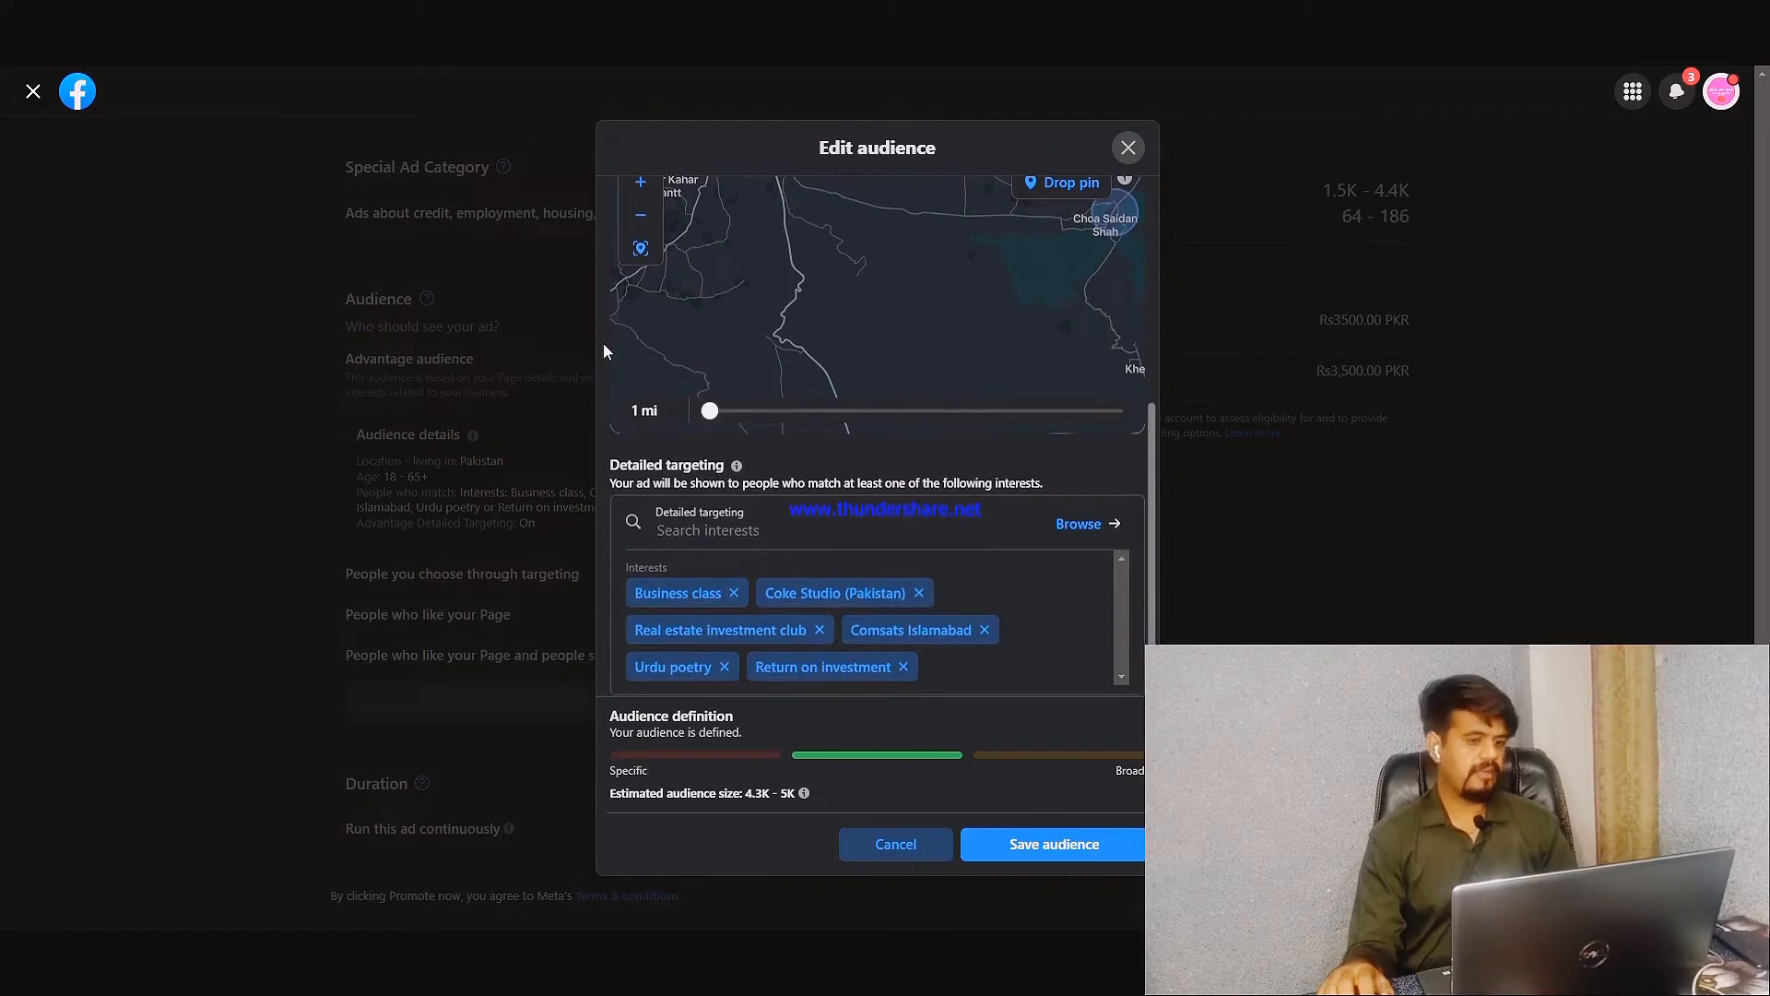
scroll(606, 350, "down", 1)
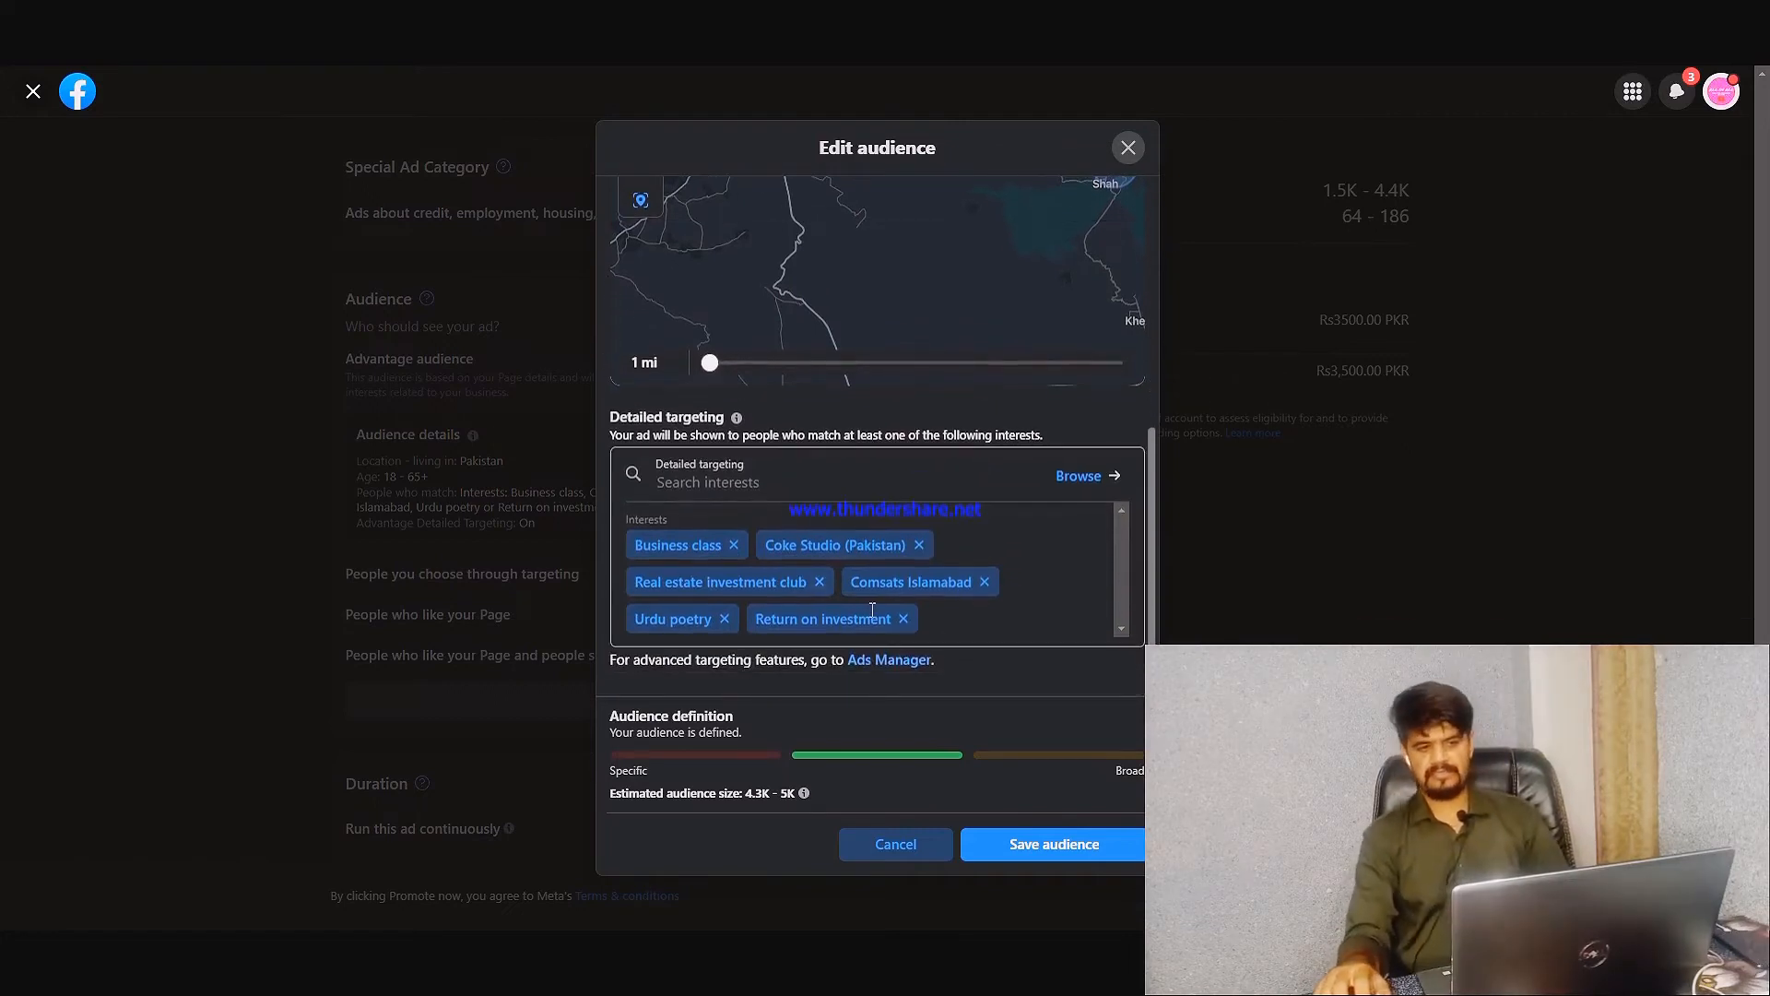
left_click(747, 482)
type("Fashion")
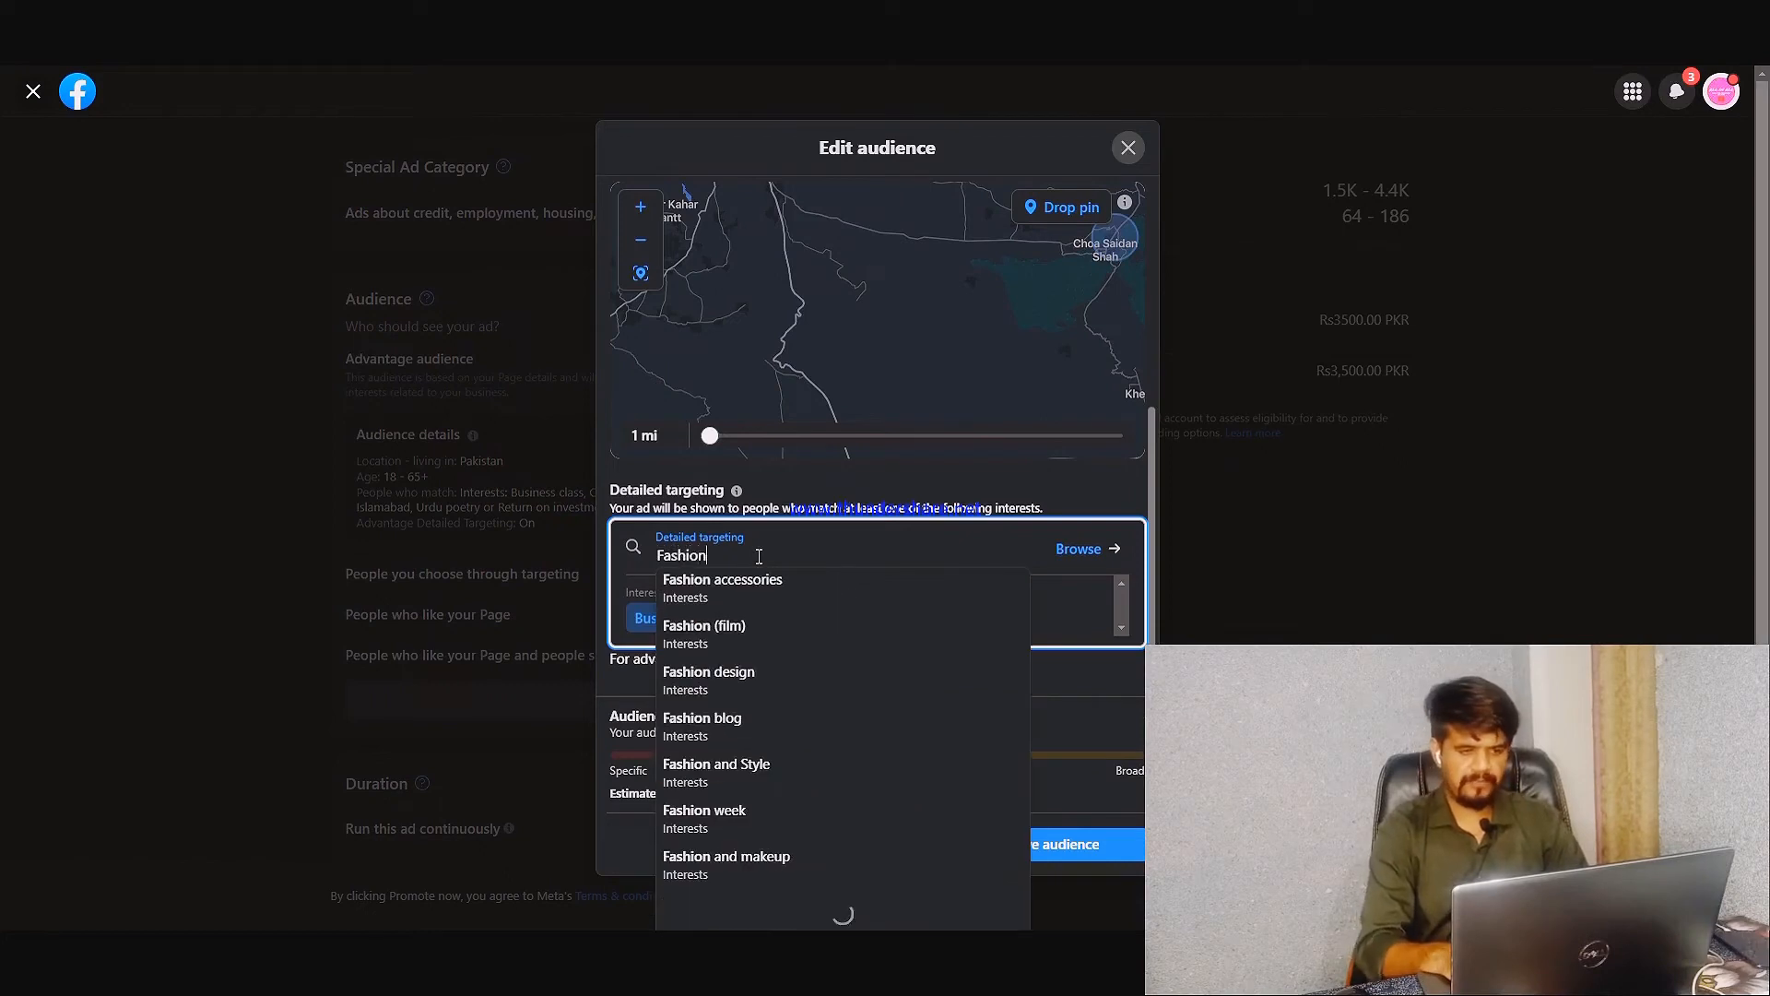
left_click(782, 628)
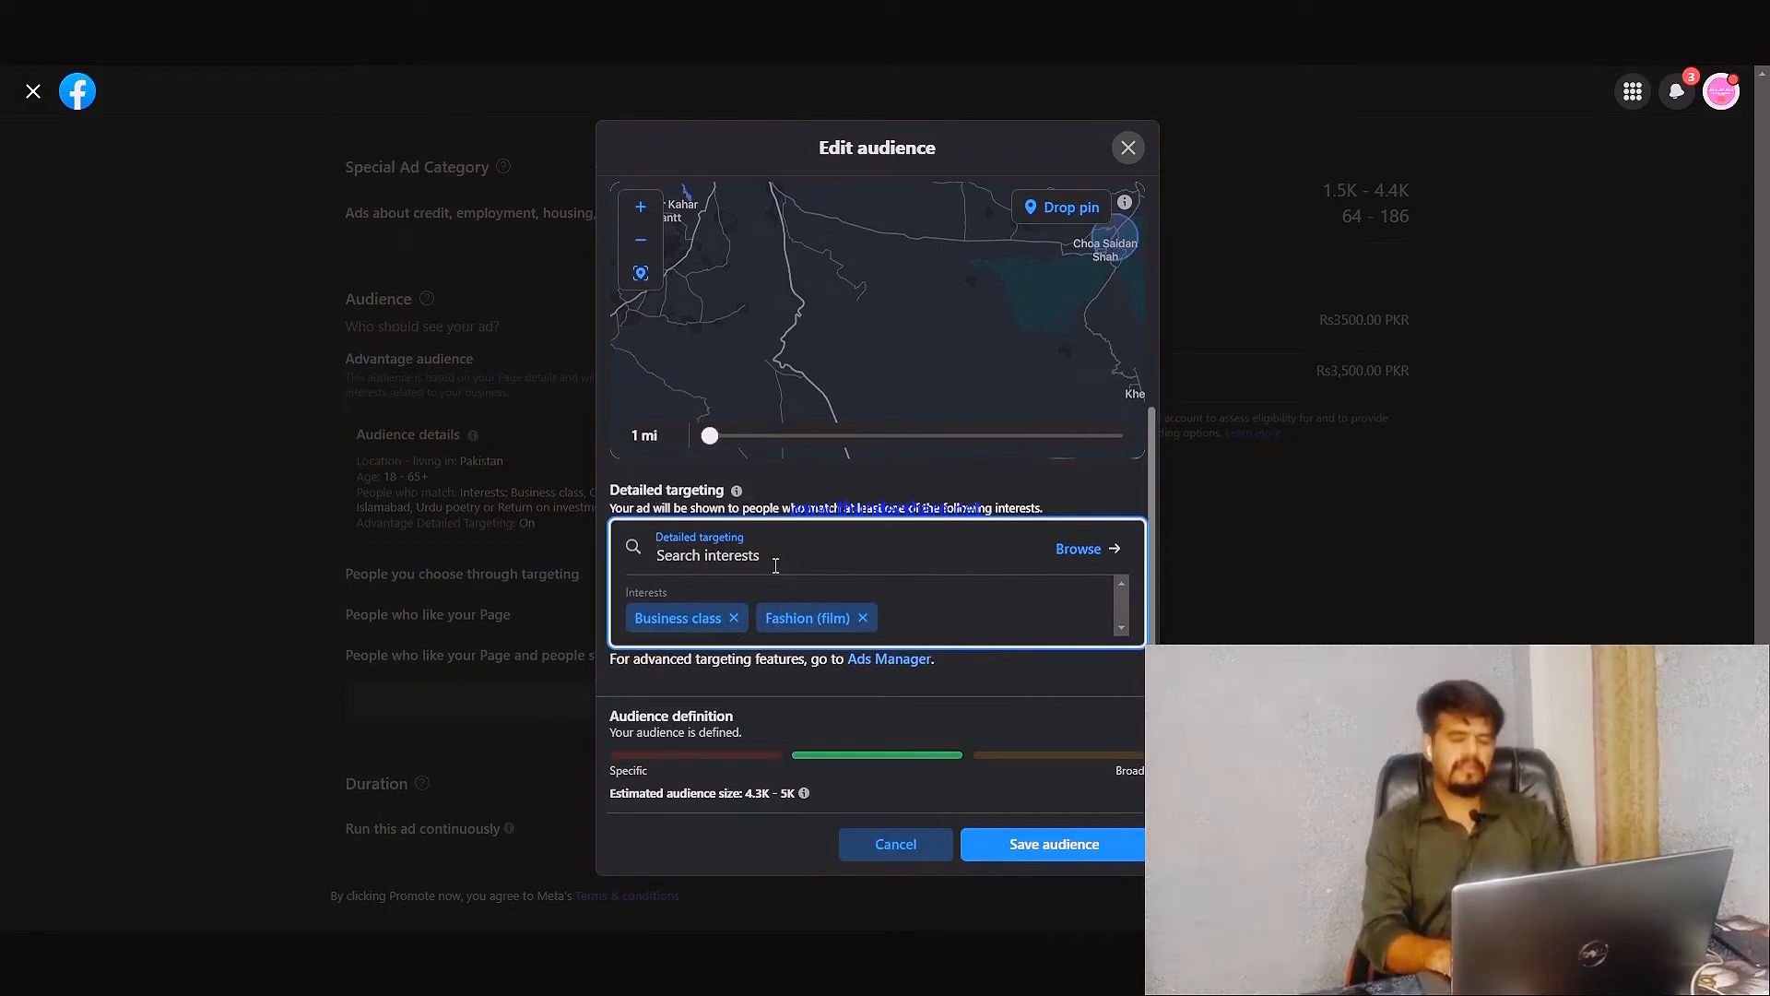
type("Eating")
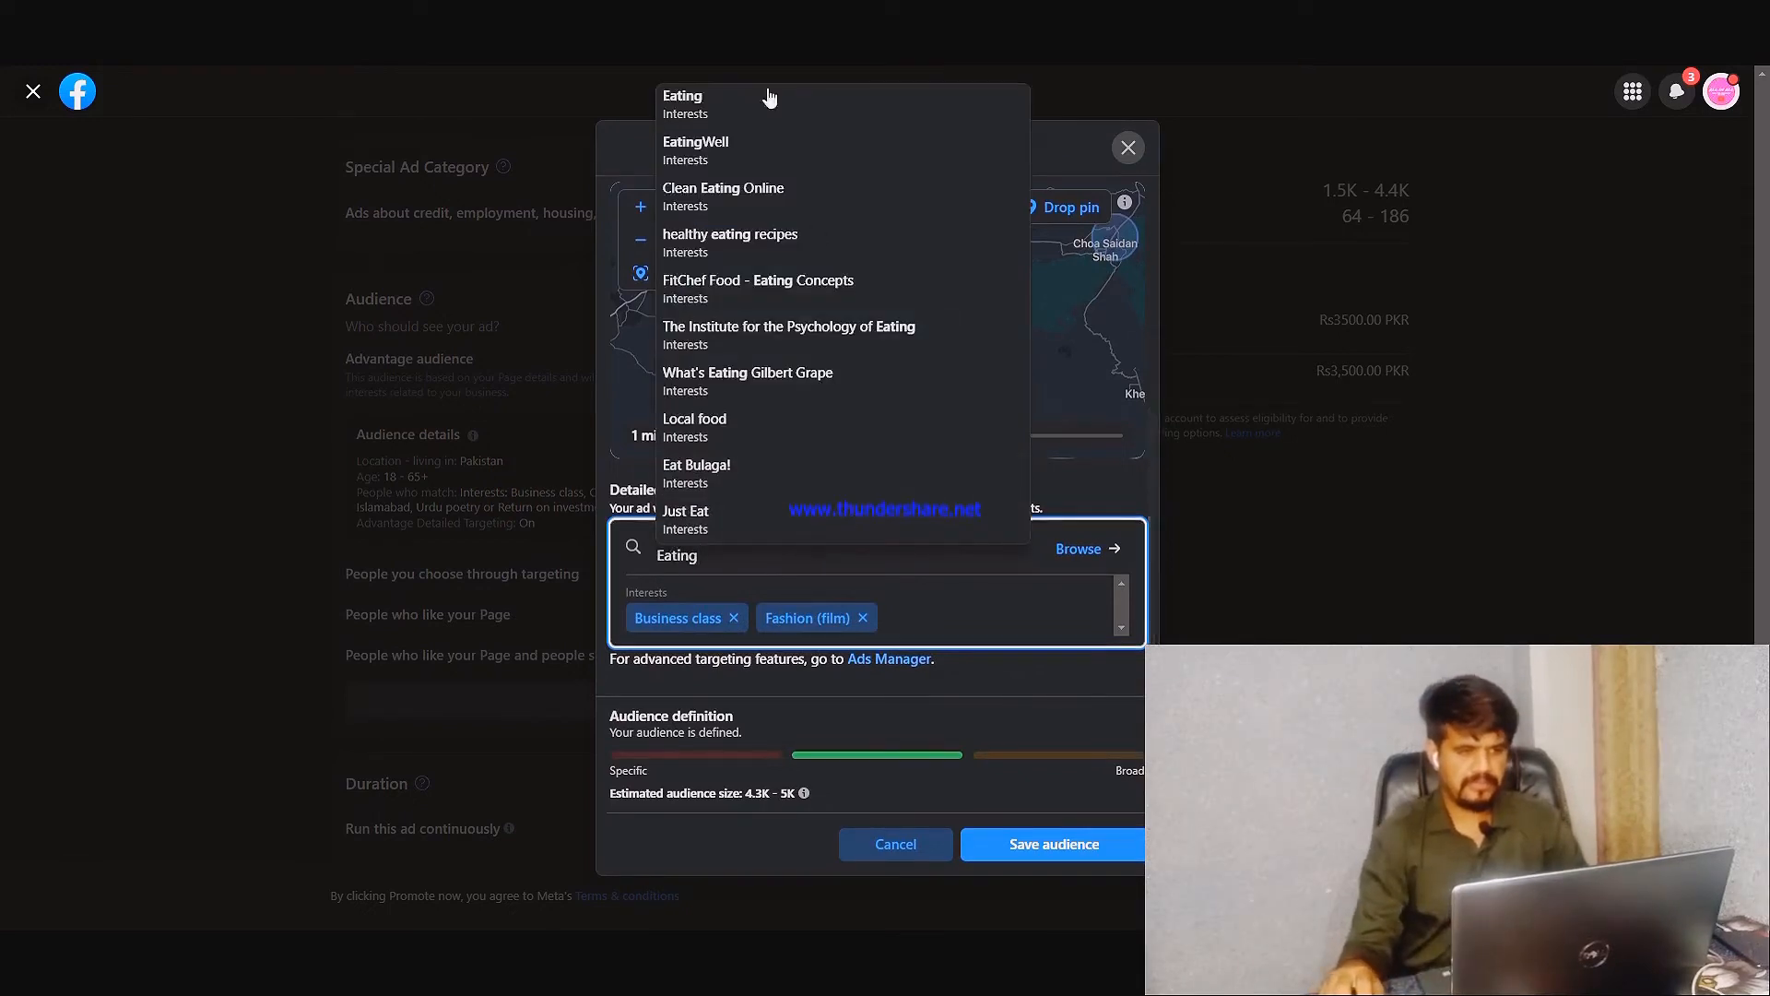
left_click(714, 99)
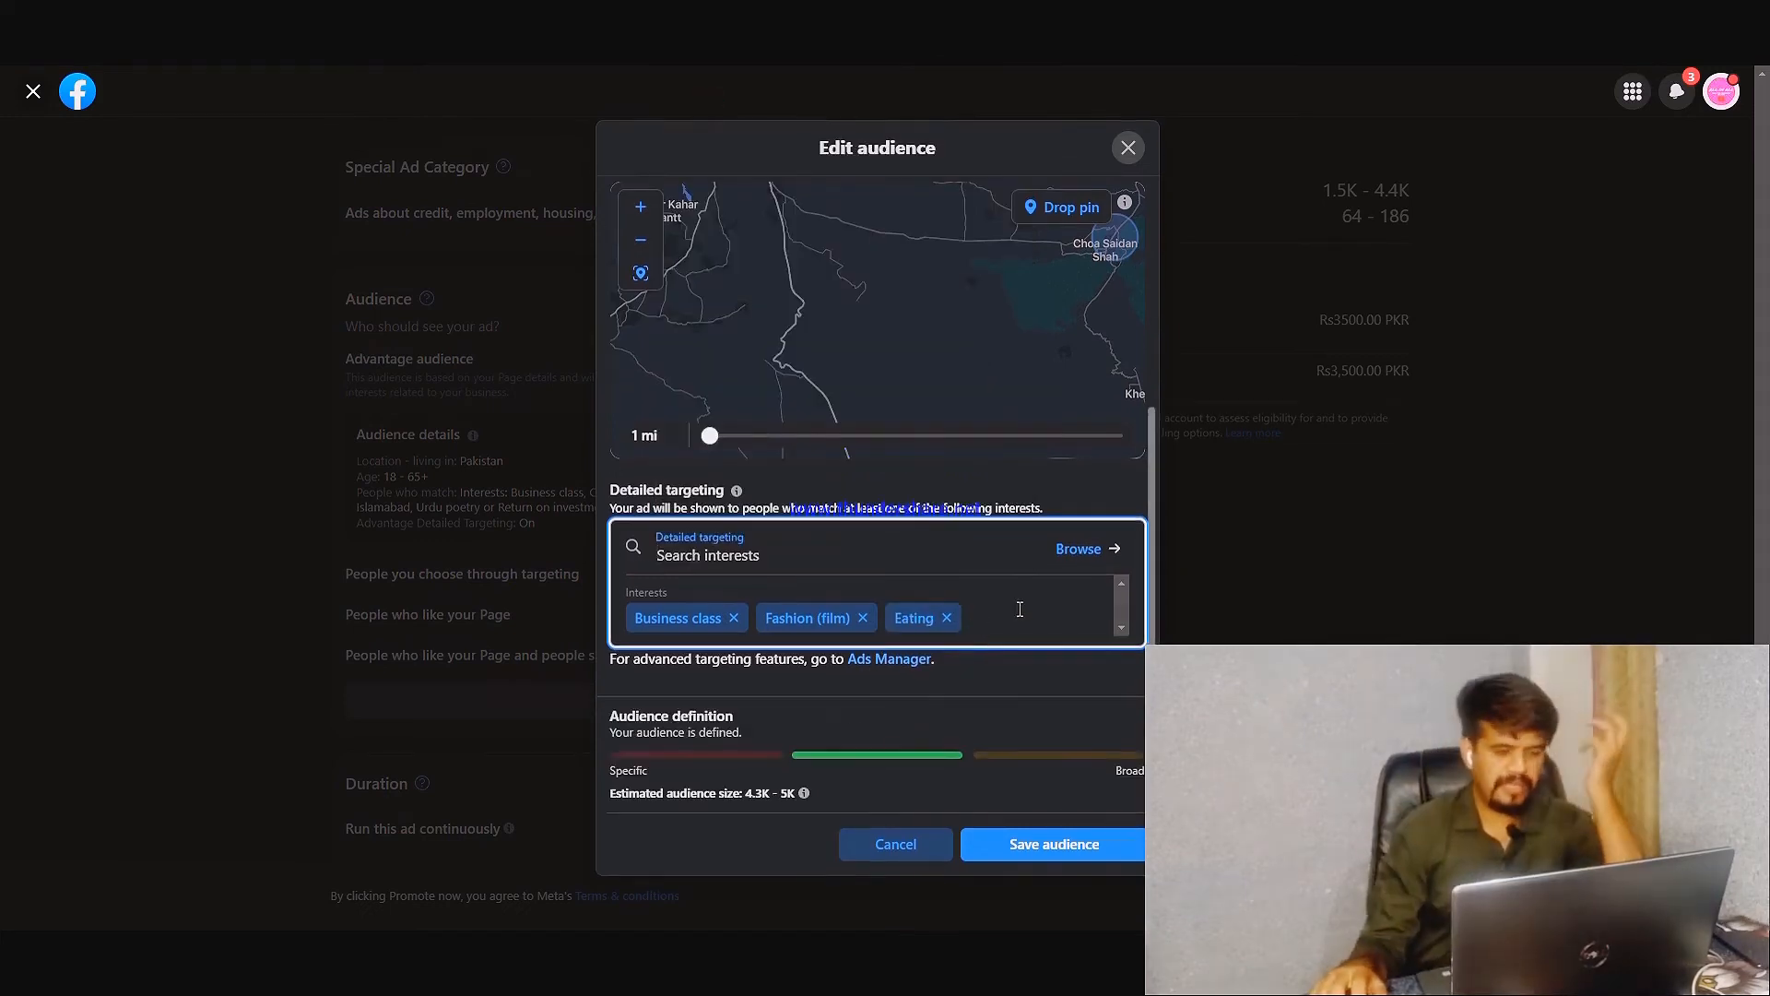
left_click(822, 570)
type("spicy")
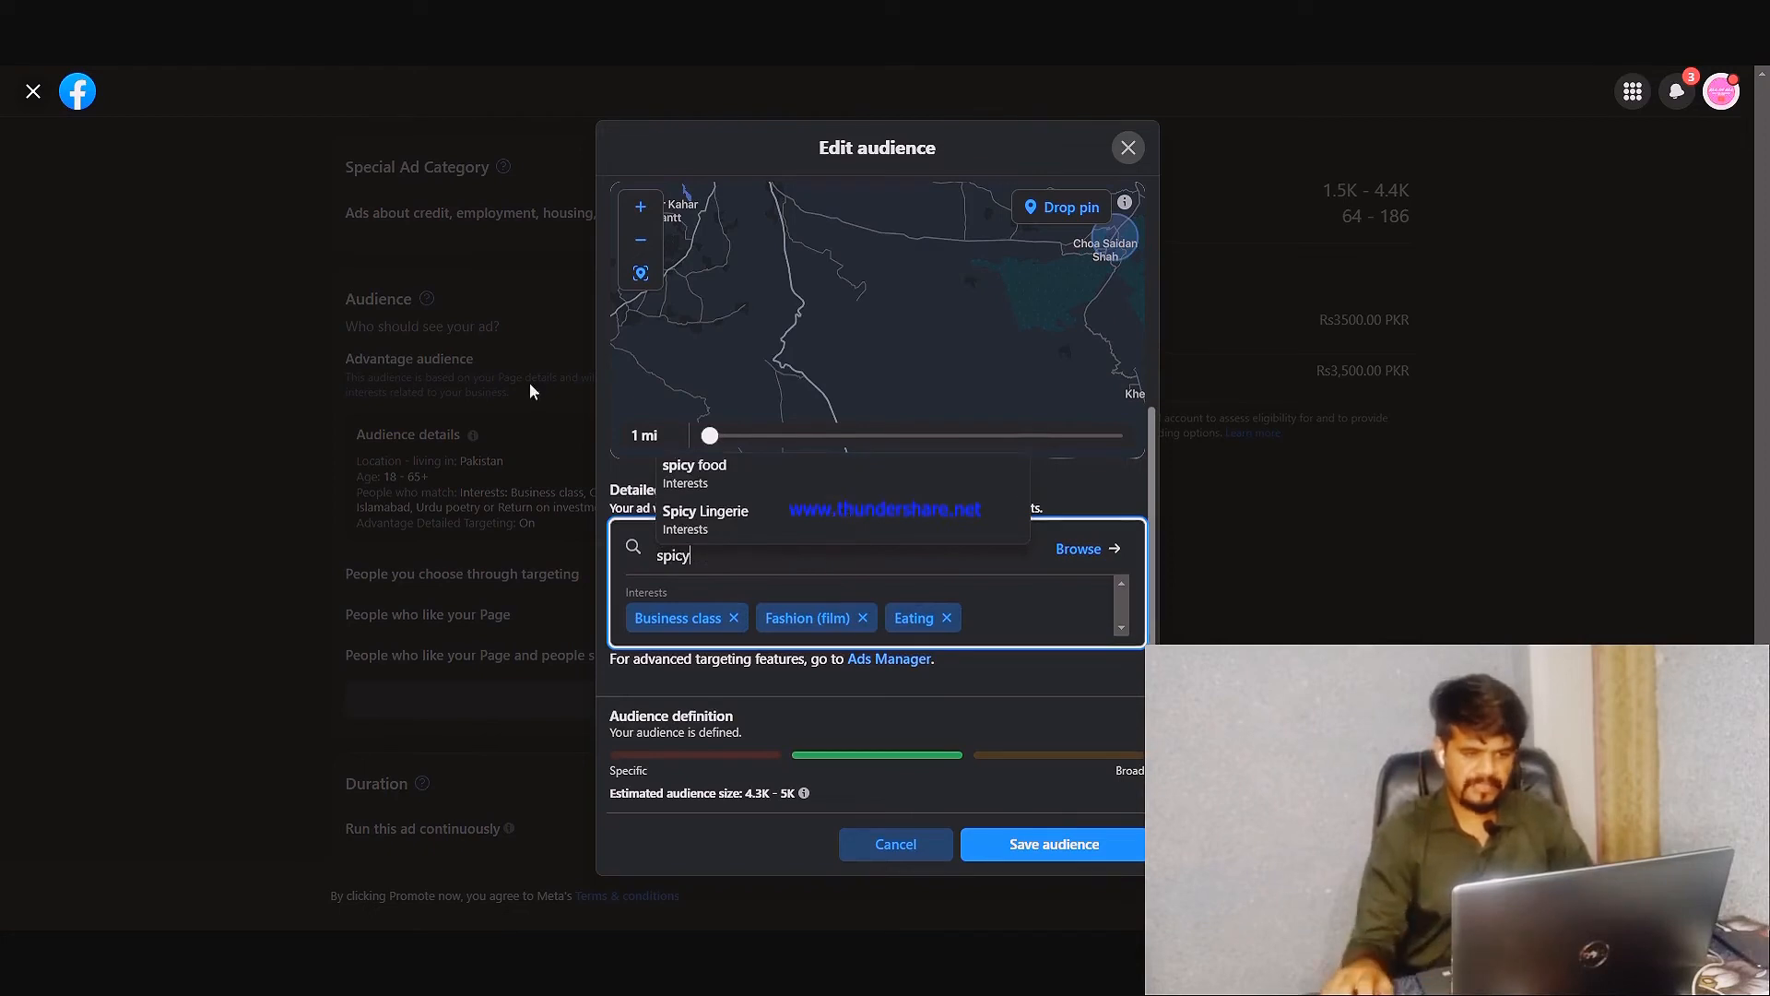
left_click(700, 475)
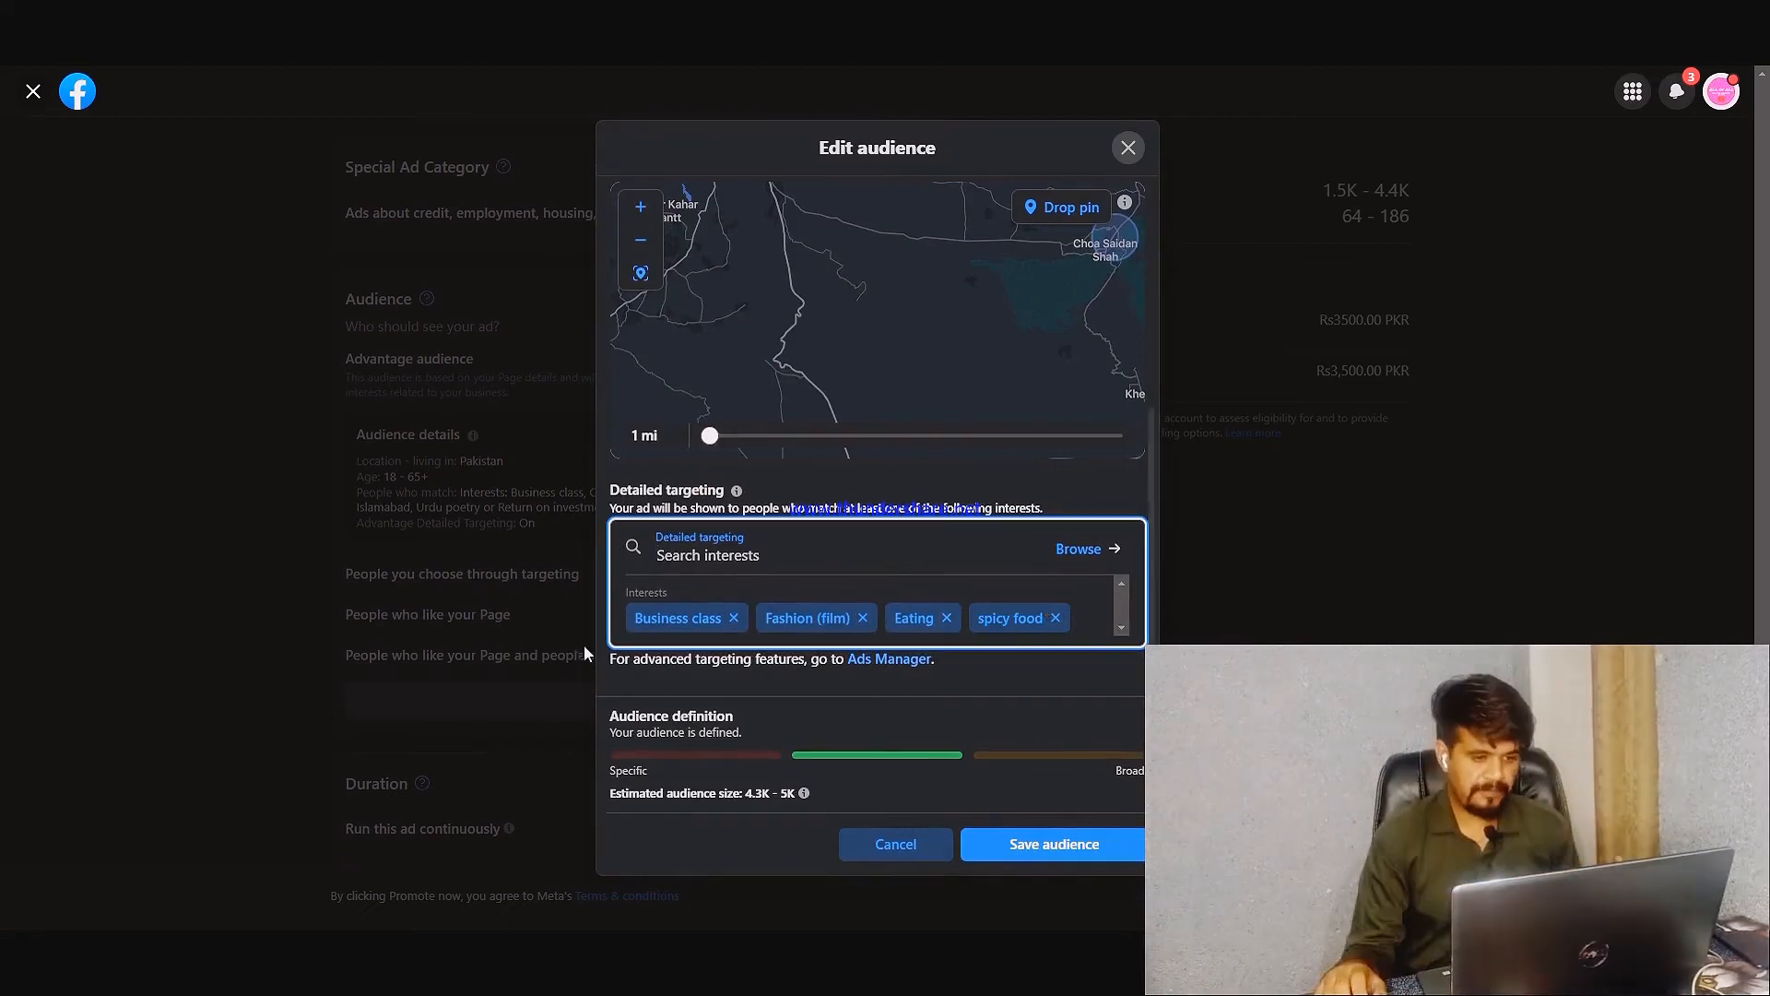
Review the edited age, location and interest settings, and save the audience
scroll(605, 484, "up", 5)
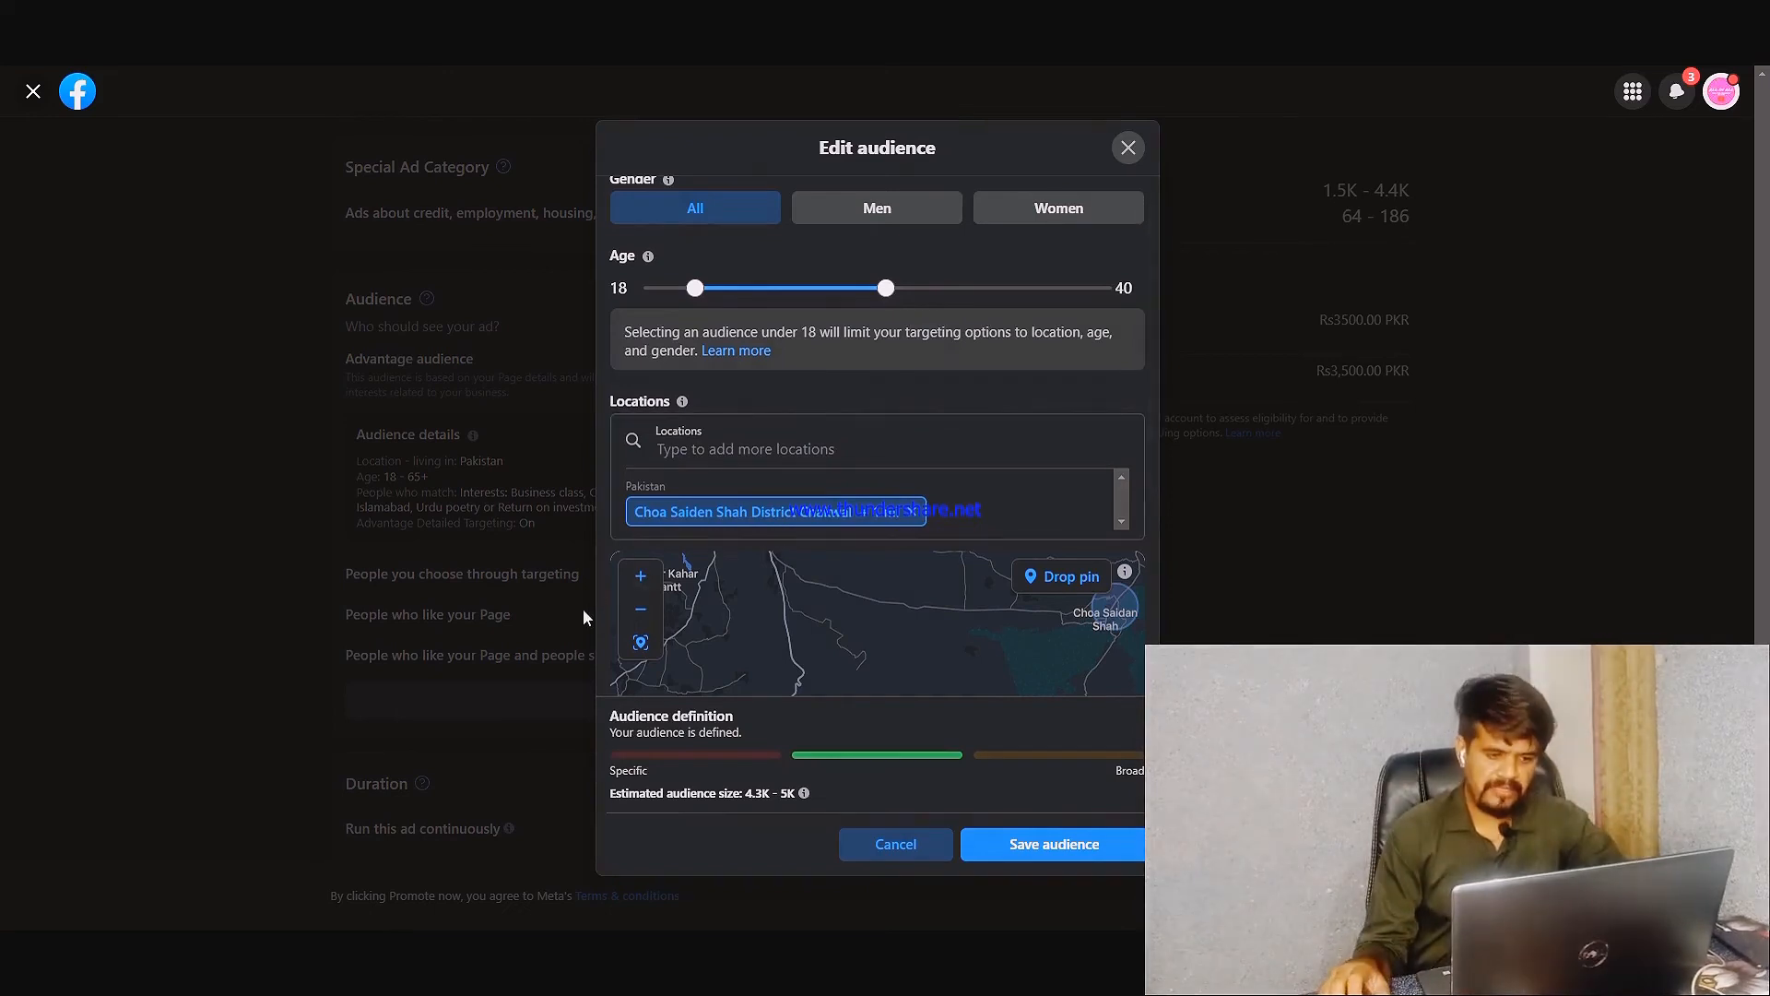
scroll(1148, 571, "down", 1)
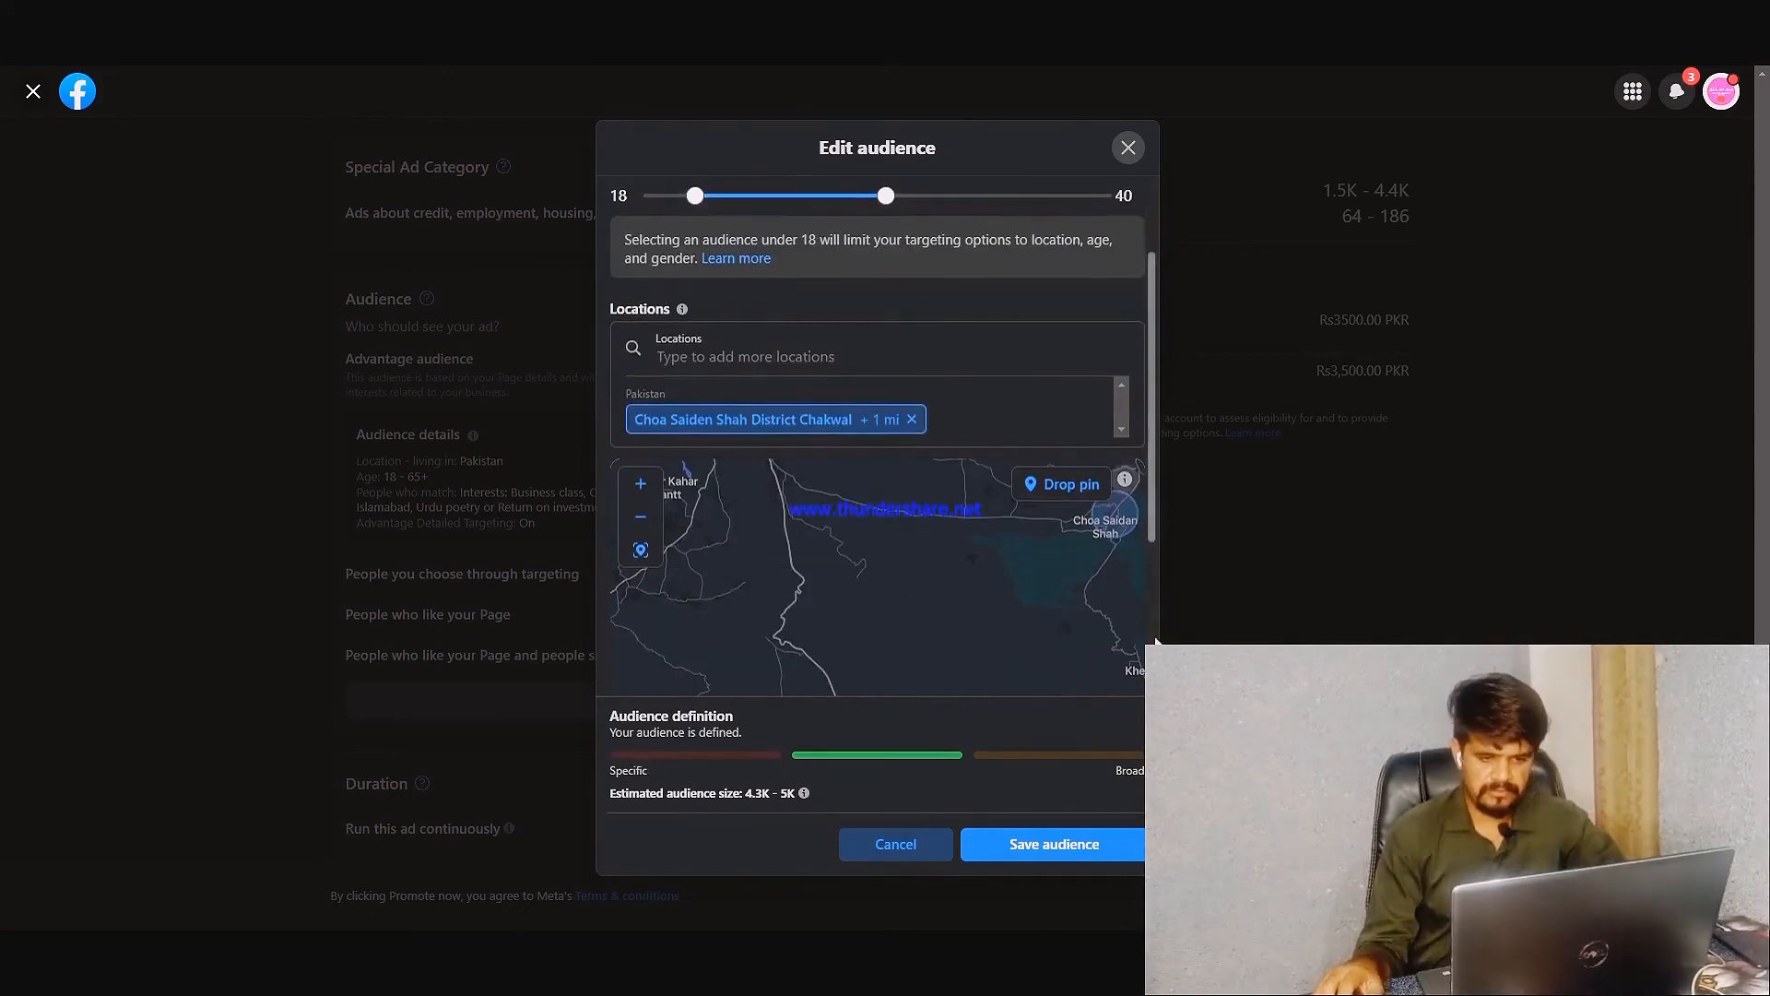
left_click_drag(1153, 494, 1157, 650)
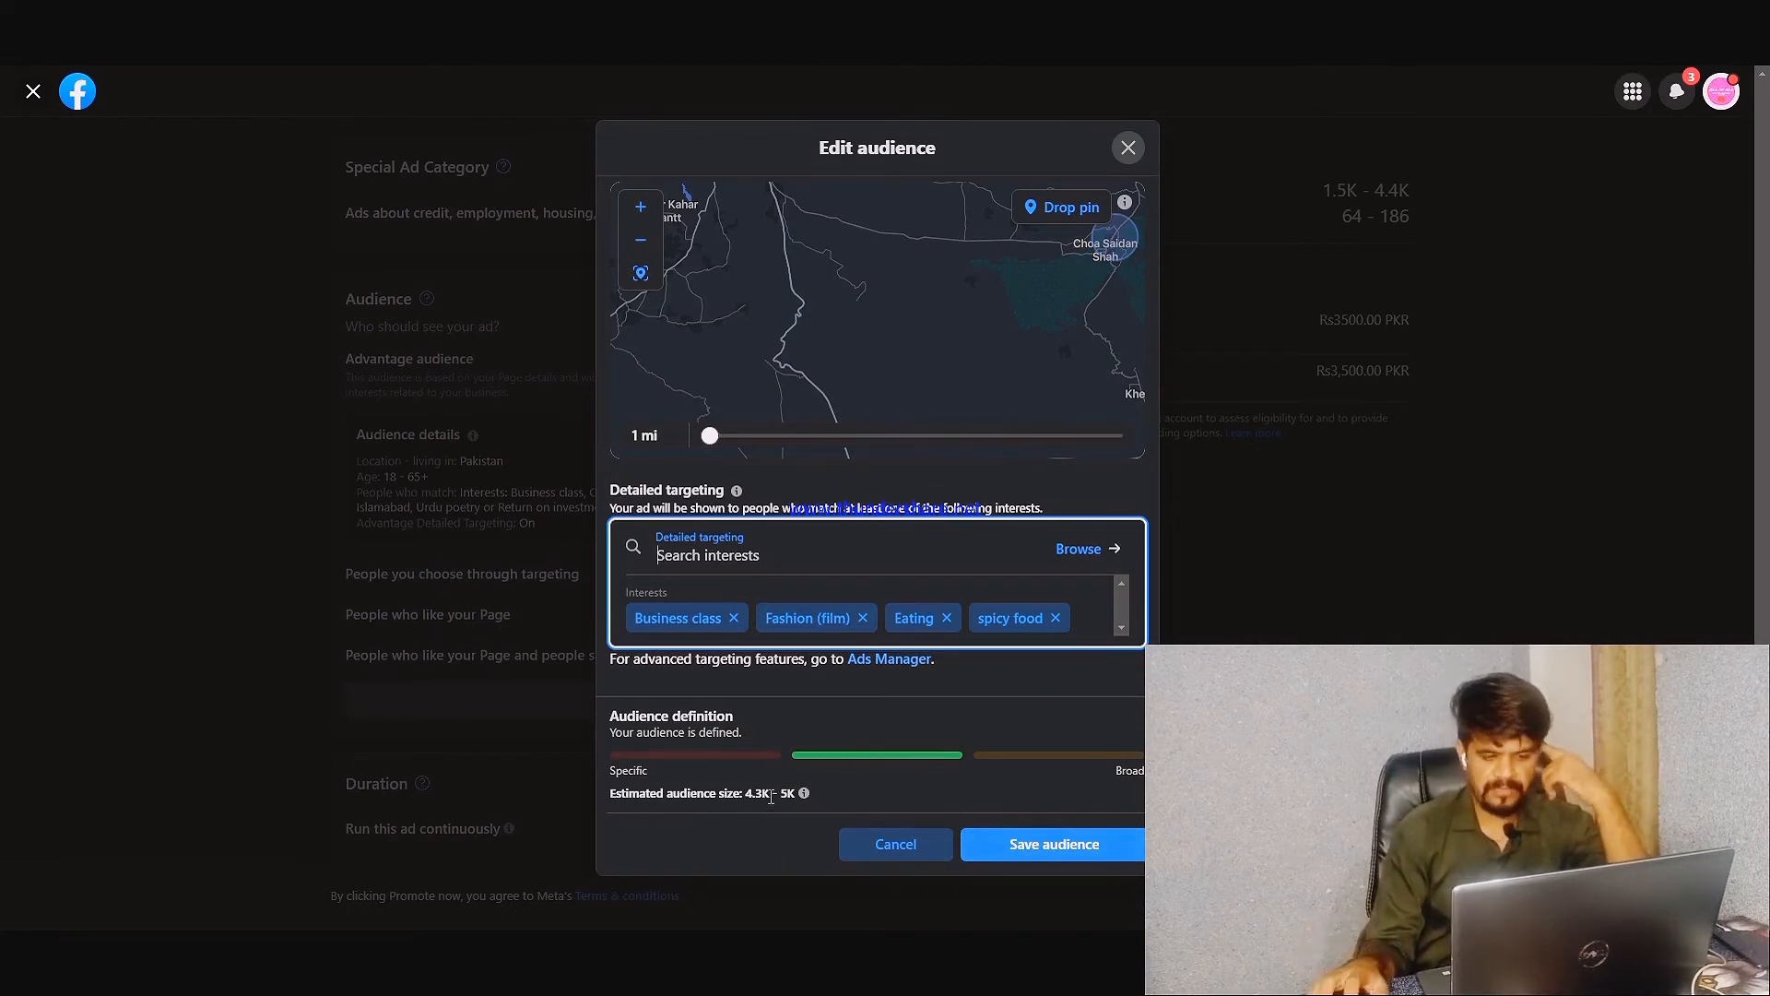
left_click(1037, 843)
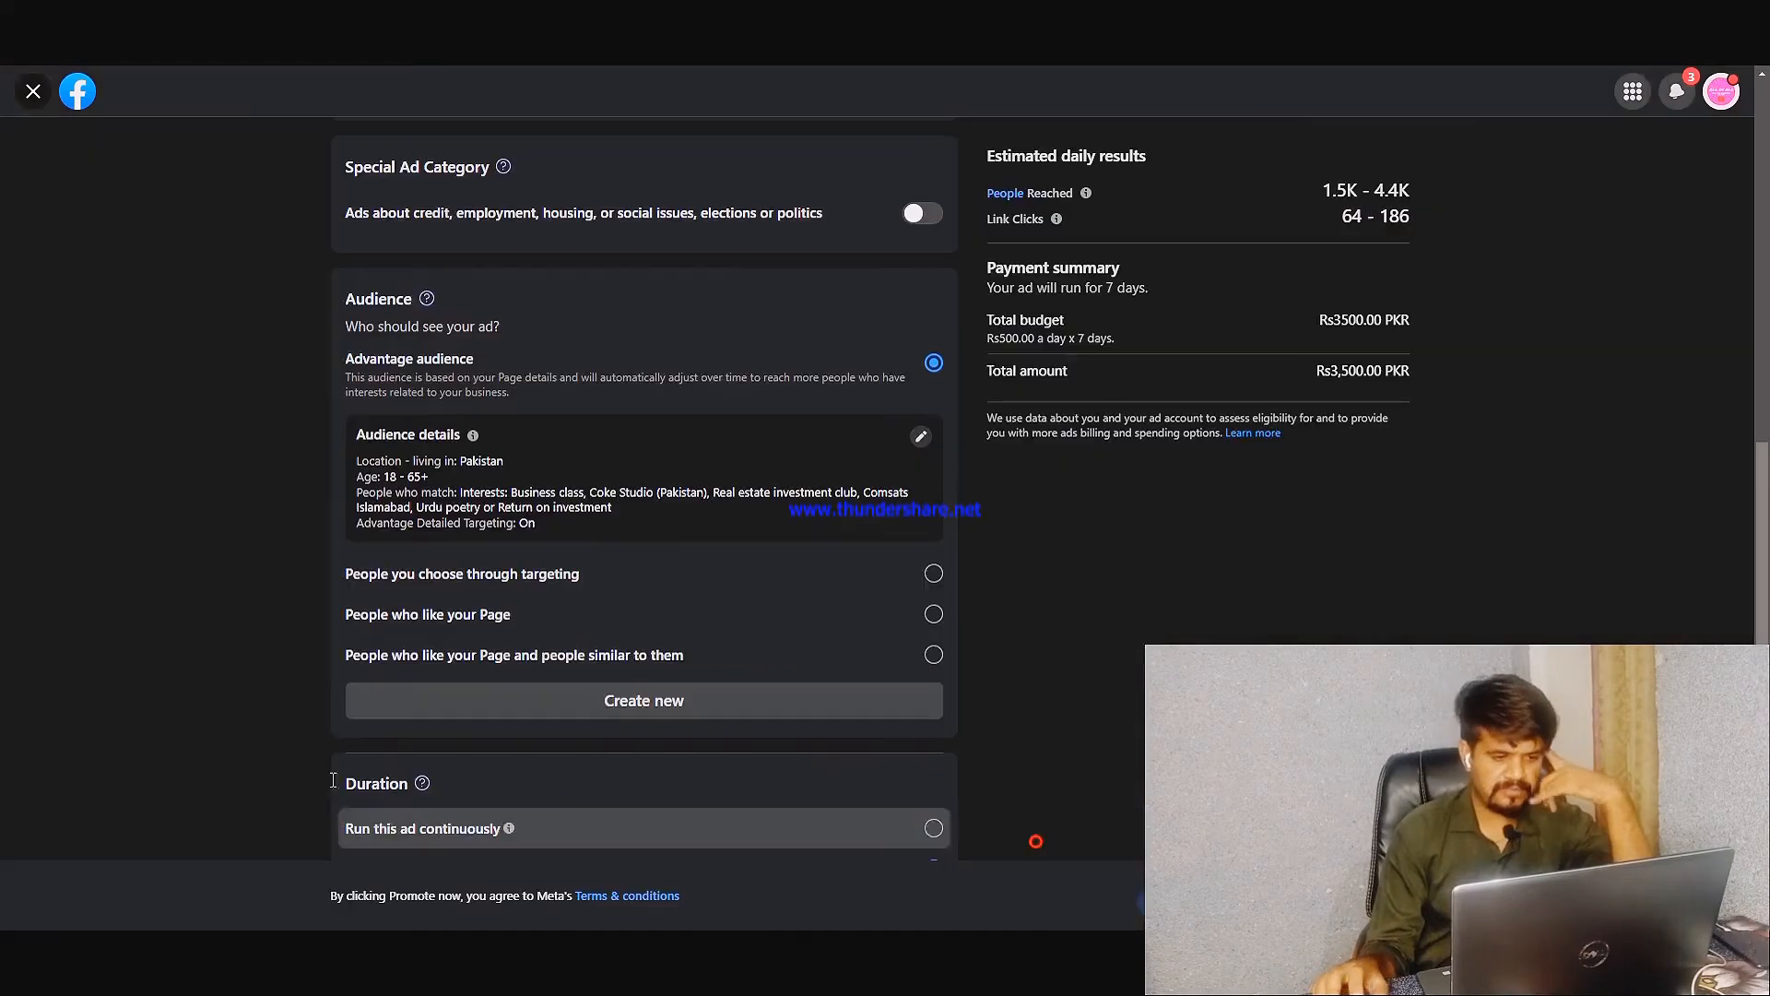
Switch the ad's audience from Advantage audience to people chosen through targeting
scroll(213, 490, "down", 1)
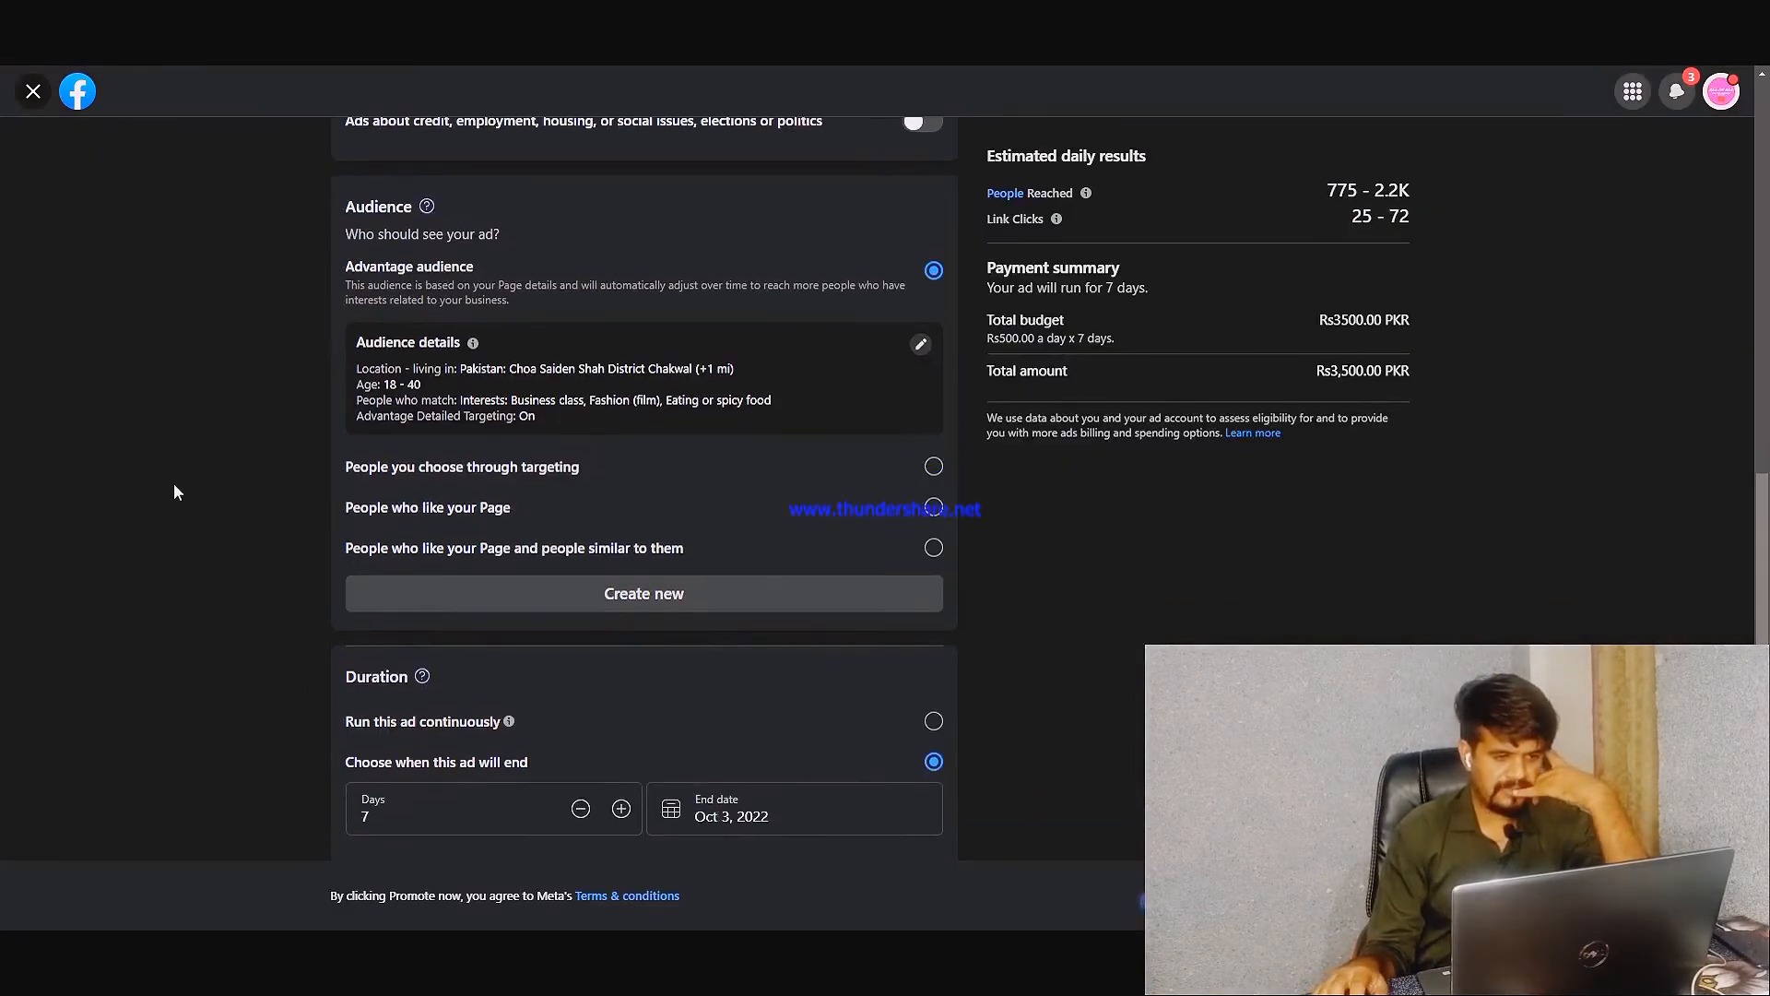
scroll(174, 492, "down", 1)
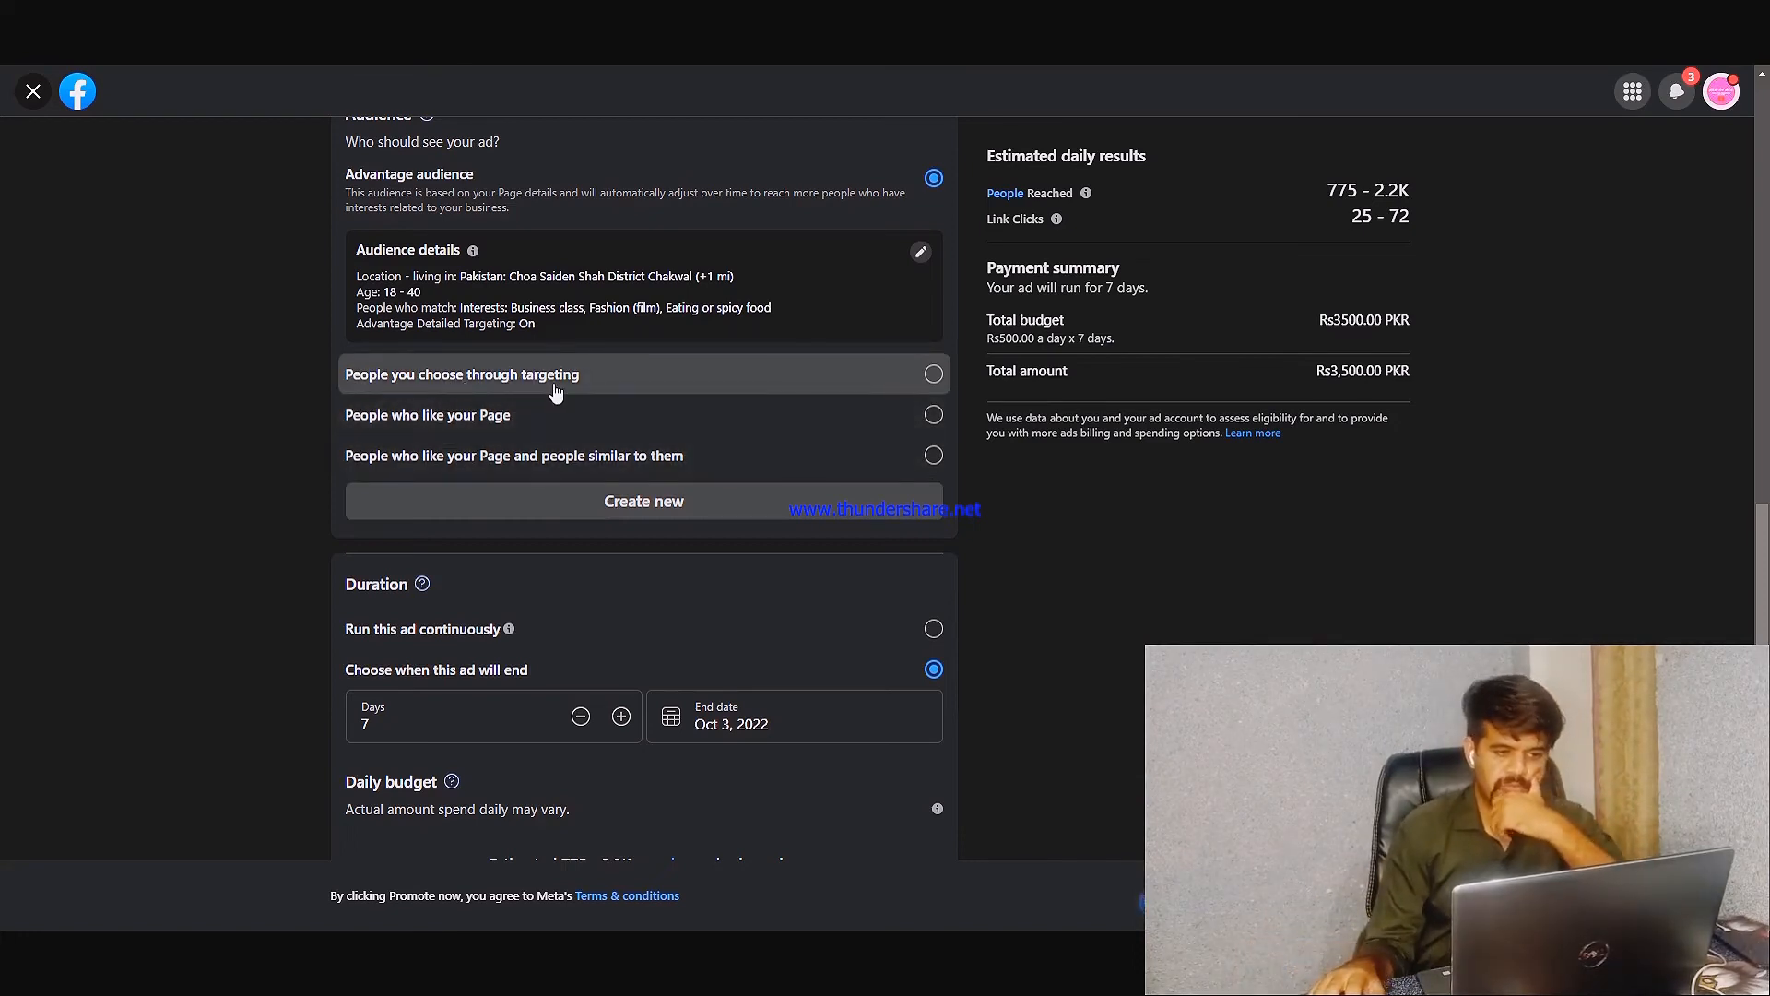
left_click(933, 376)
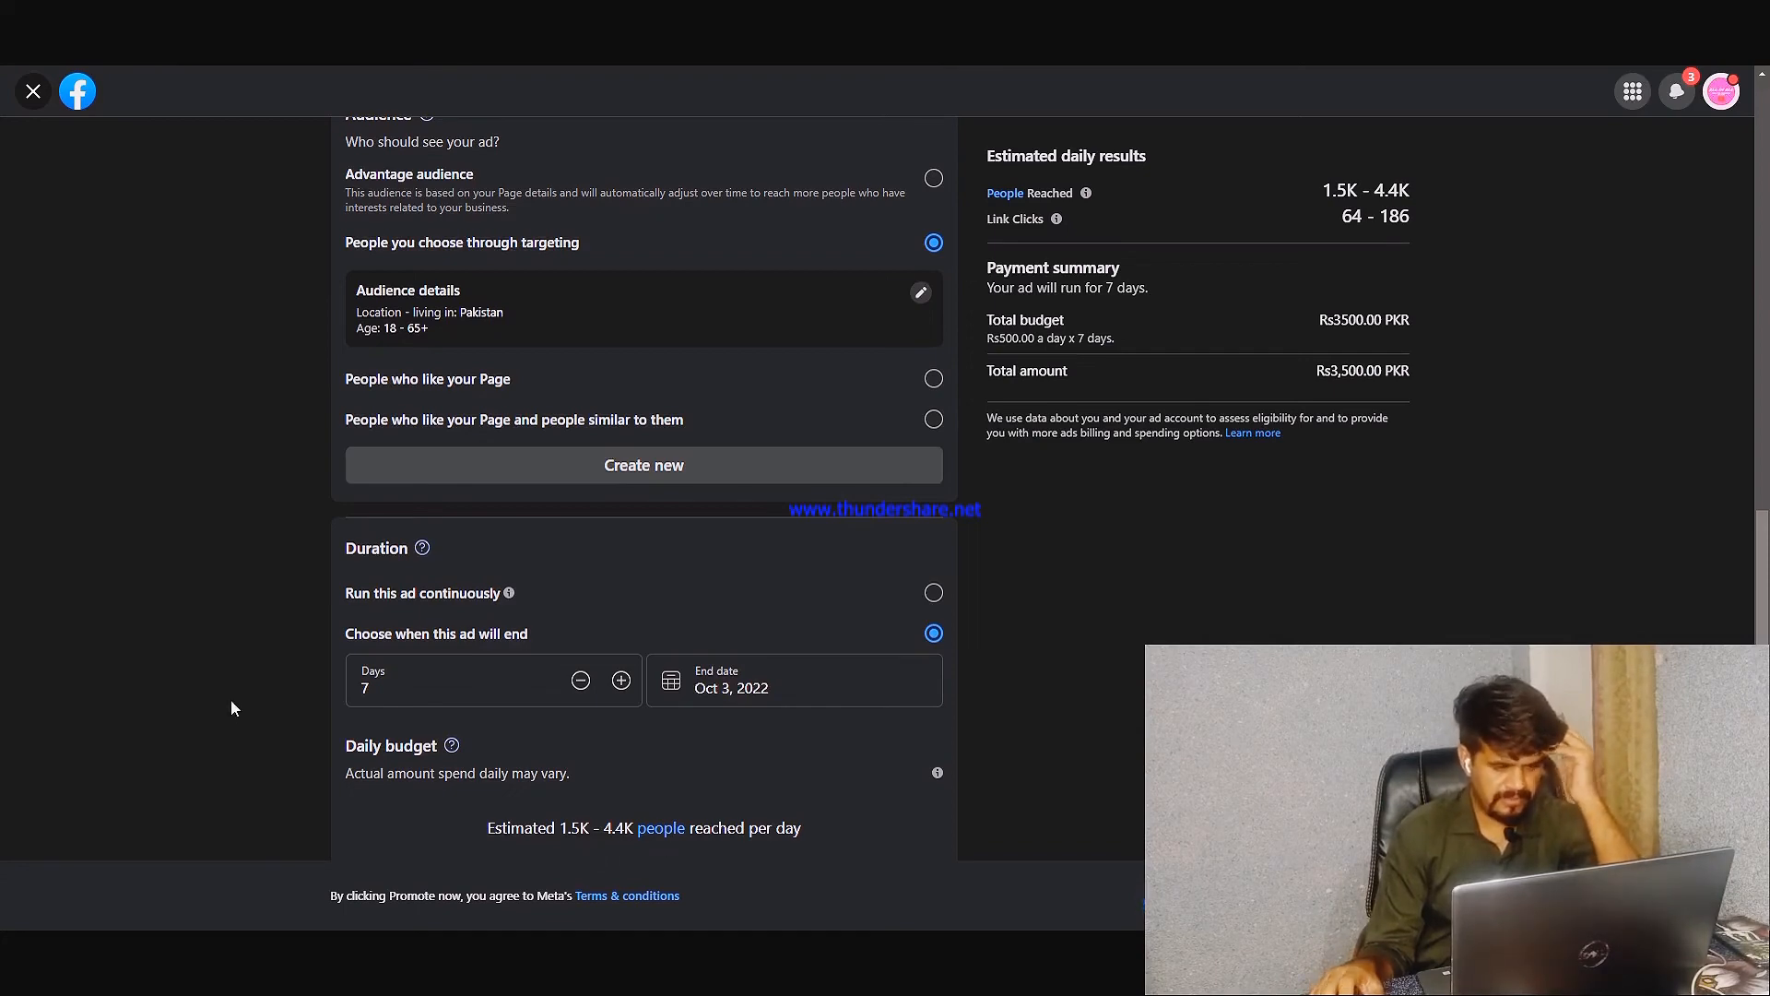
scroll(231, 707, "down", 4)
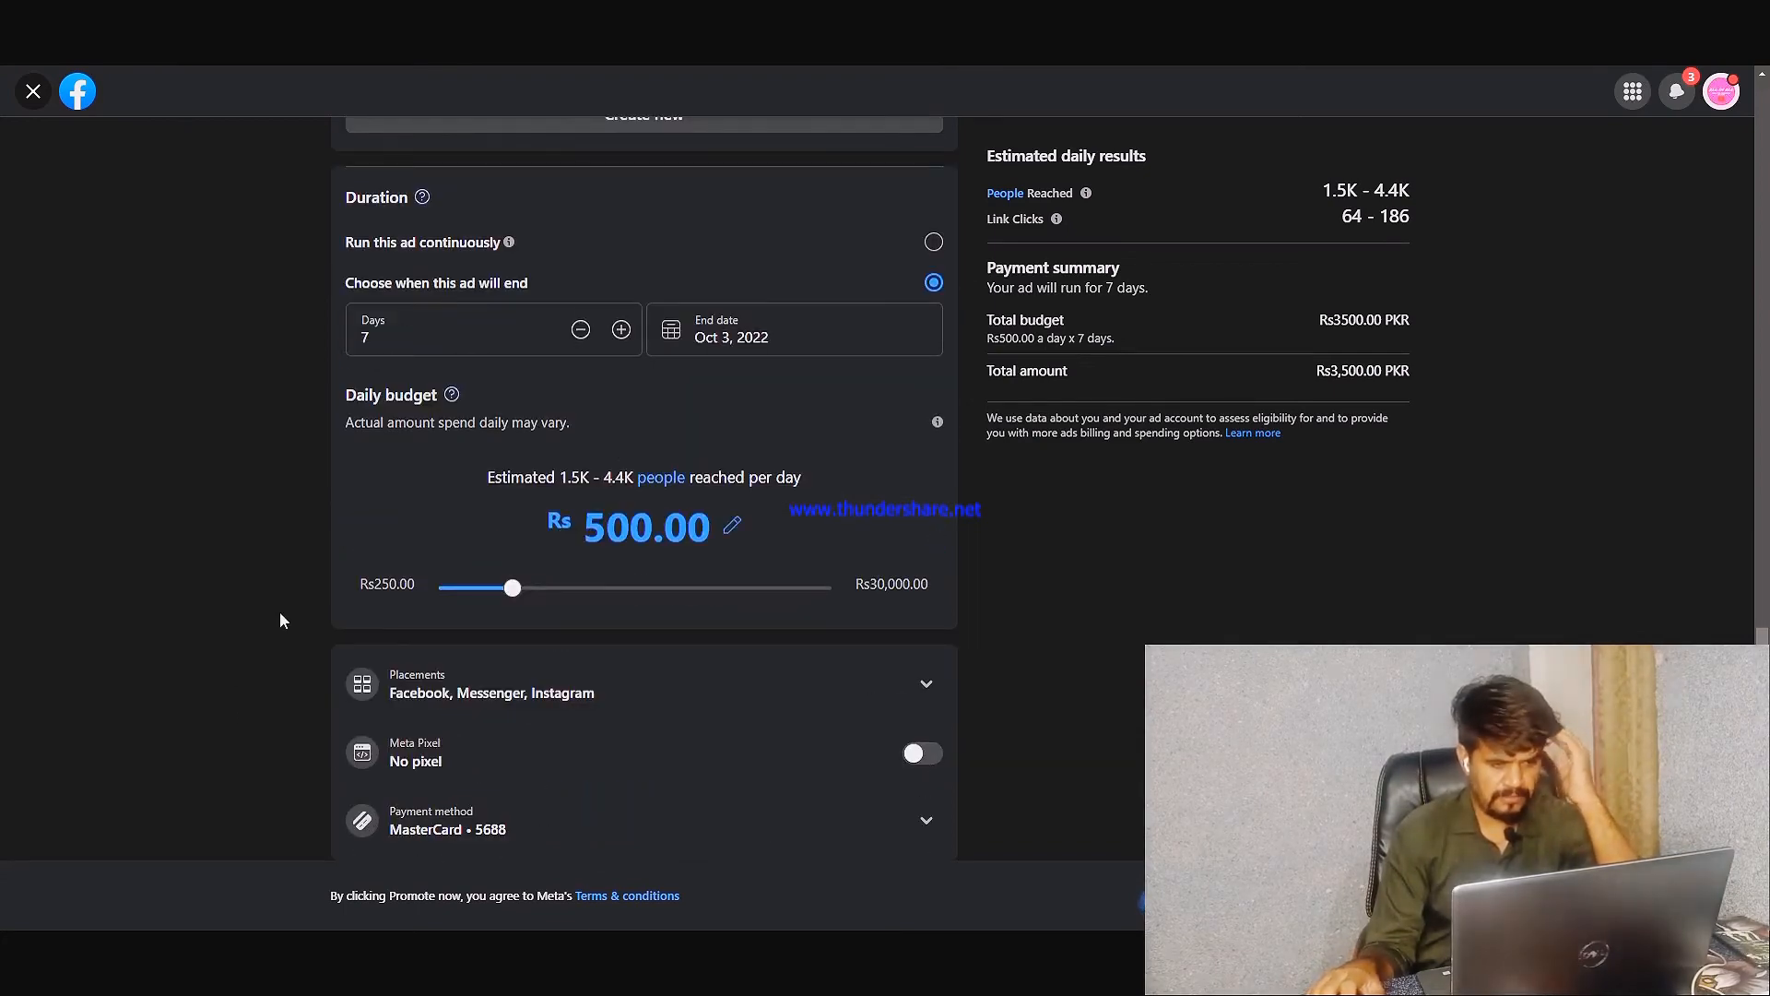